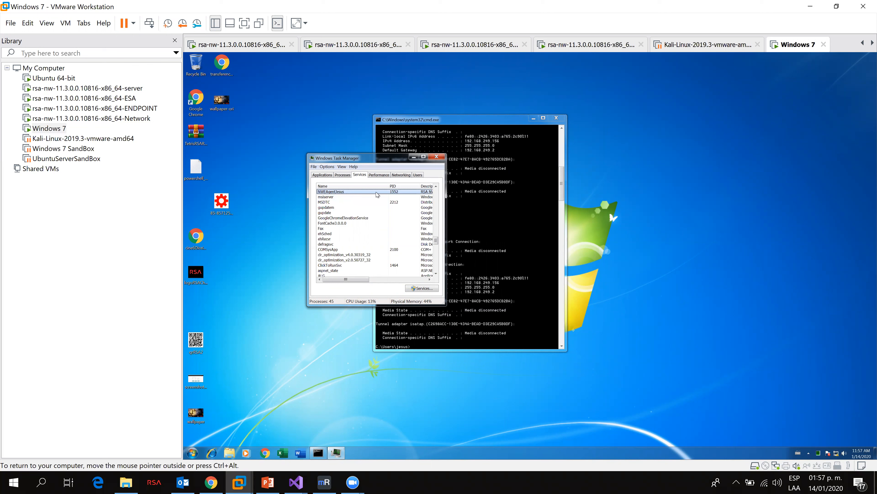
pyautogui.moveTo(364, 159); pyautogui.dragTo(355, 157)
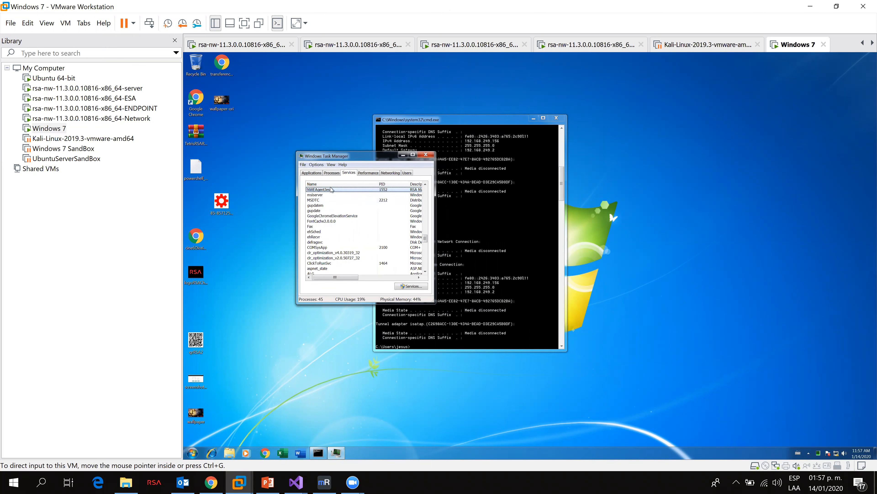
# Step: Switch to the browser and log in to NetWitness Platform as admin with the account password
pyautogui.moveTo(211, 482)
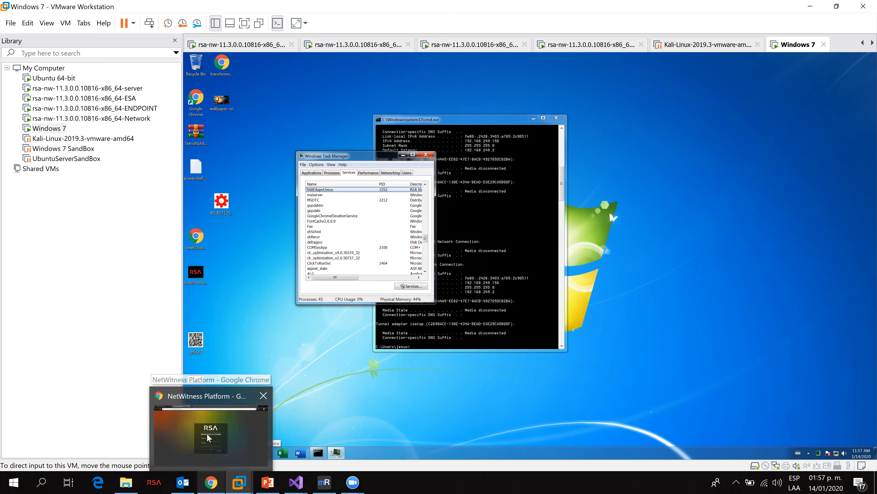
pyautogui.click(210, 415)
pyautogui.write('admin')
pyautogui.press('Tab')
pyautogui.write('********')
pyautogui.press('Return')
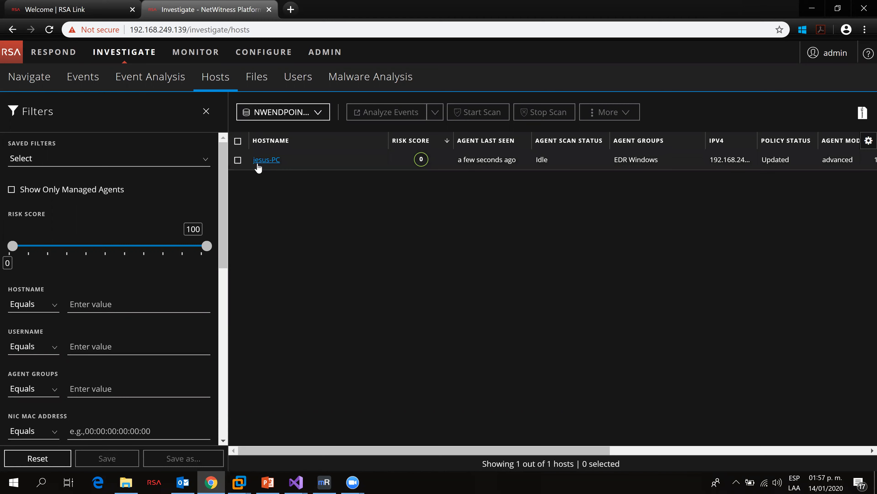
# Step: Open the listed Windows host's details and highlight its hostname and IPv4 address
pyautogui.click(269, 162)
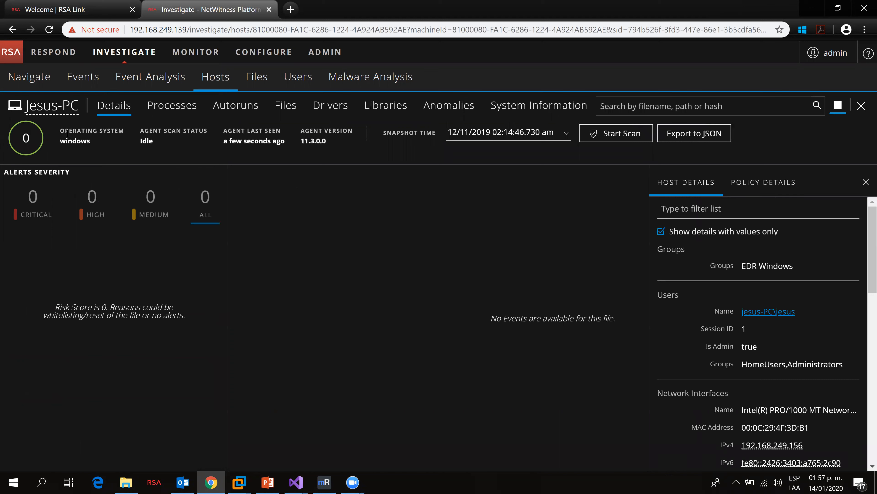
pyautogui.moveTo(46, 106); pyautogui.dragTo(93, 108)
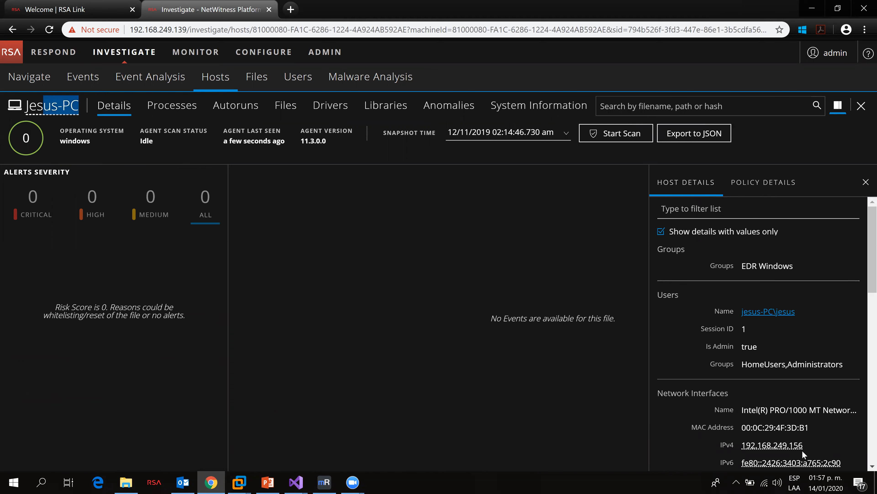
pyautogui.moveTo(804, 449); pyautogui.dragTo(741, 446)
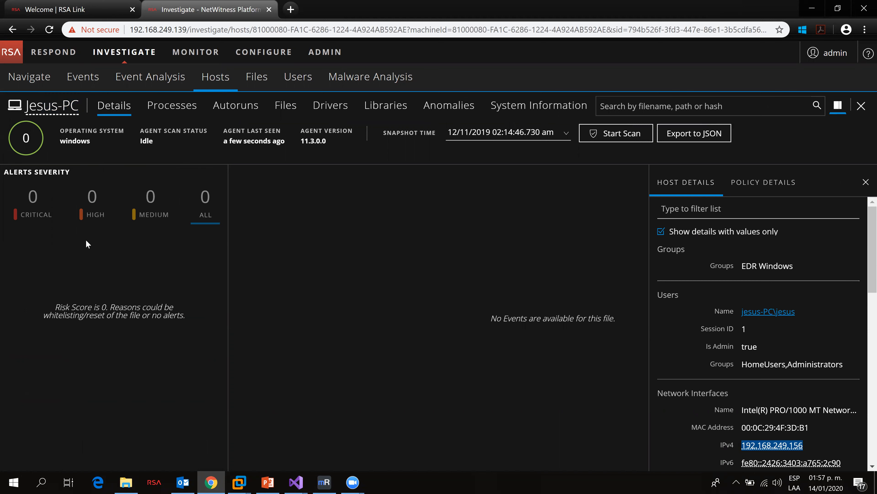
# Step: Open the Respond incidents list and then the alerts list
pyautogui.click(52, 53)
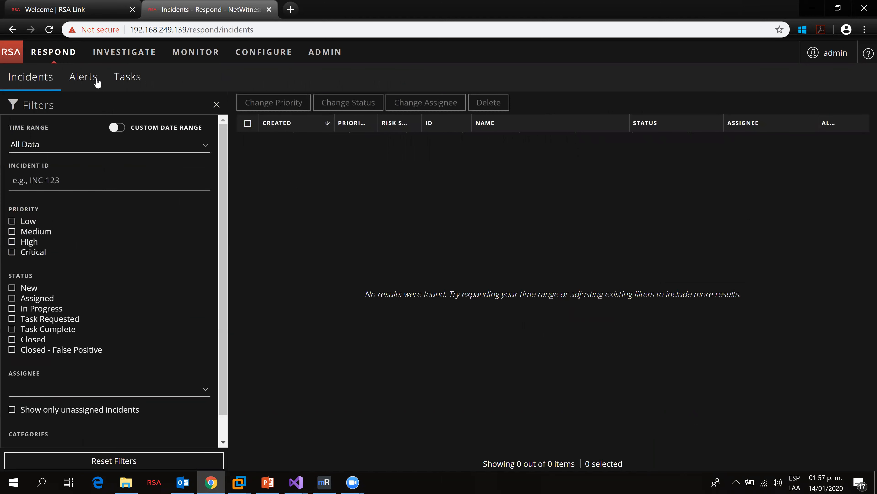
pyautogui.click(97, 83)
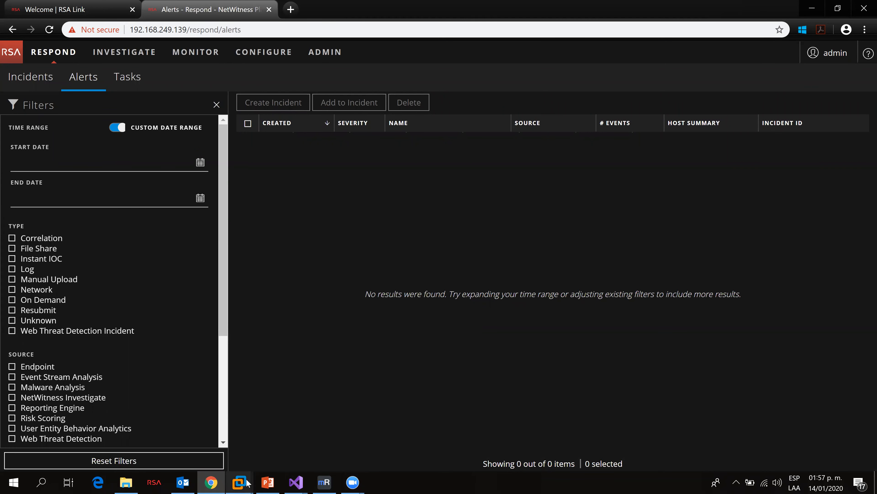
# Step: Switch back to the Windows 7 virtual machine and move the Task Manager window aside
pyautogui.moveTo(248, 483)
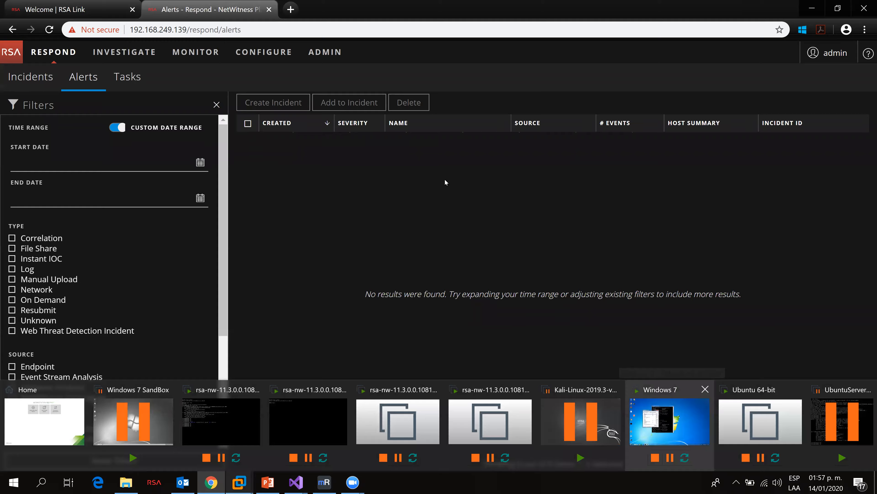
pyautogui.hotkey('alt', 'Tab')
pyautogui.moveTo(398, 153); pyautogui.dragTo(299, 167)
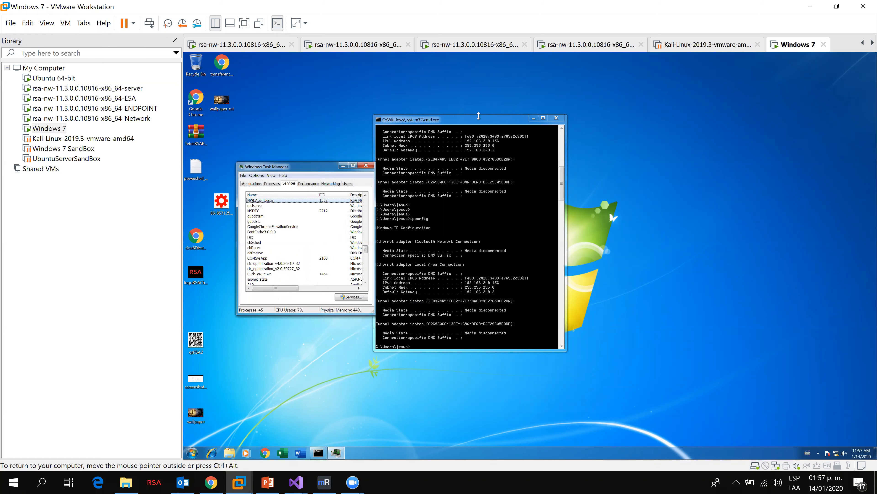
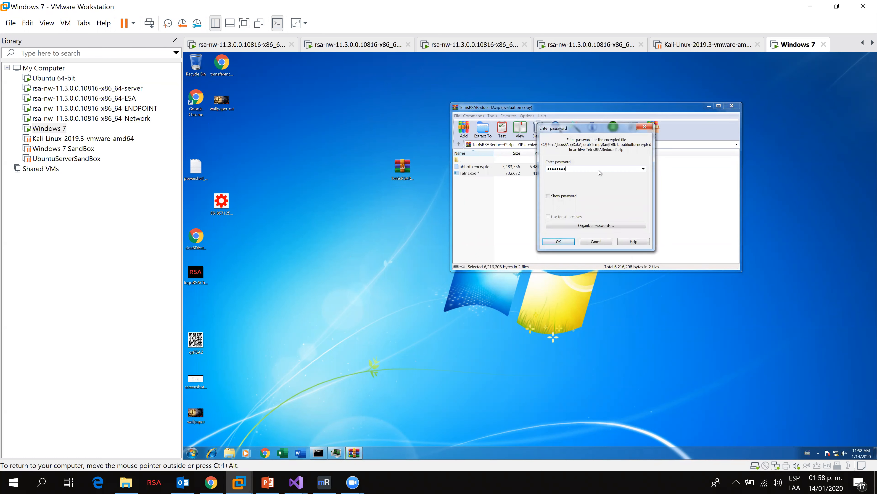
# Step: Confirm the archive password to extract TetrisRSAReduced2.zip, close the archive window and move the extracted encrypted file aside
pyautogui.press('Return')
pyautogui.click(732, 106)
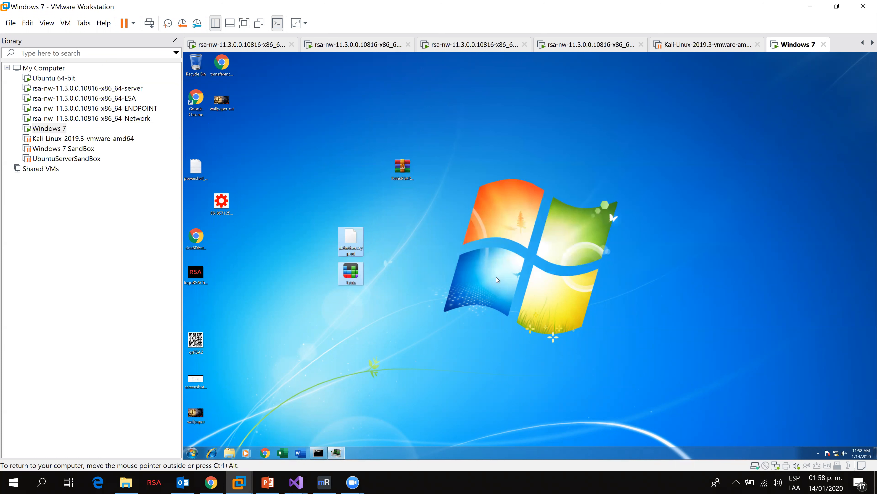
pyautogui.moveTo(351, 239); pyautogui.dragTo(530, 277)
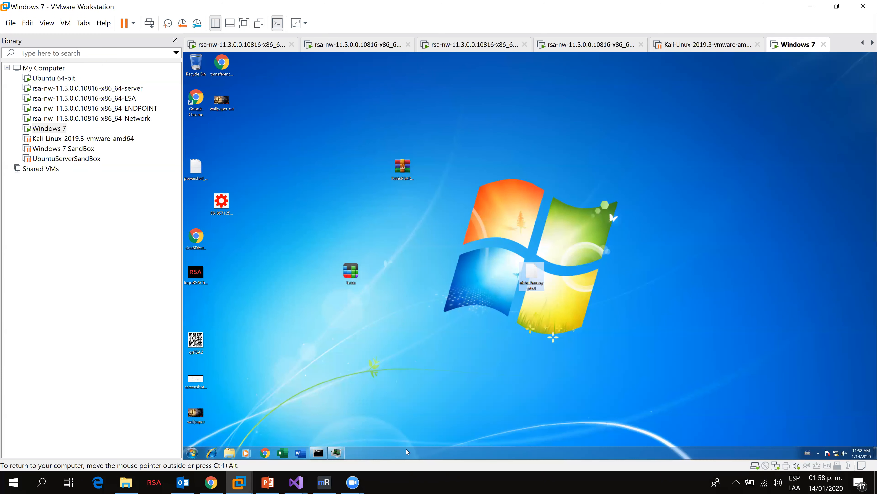
# Step: Open Chrome in the virtual machine and go to the VirusTotal website
pyautogui.click(265, 452)
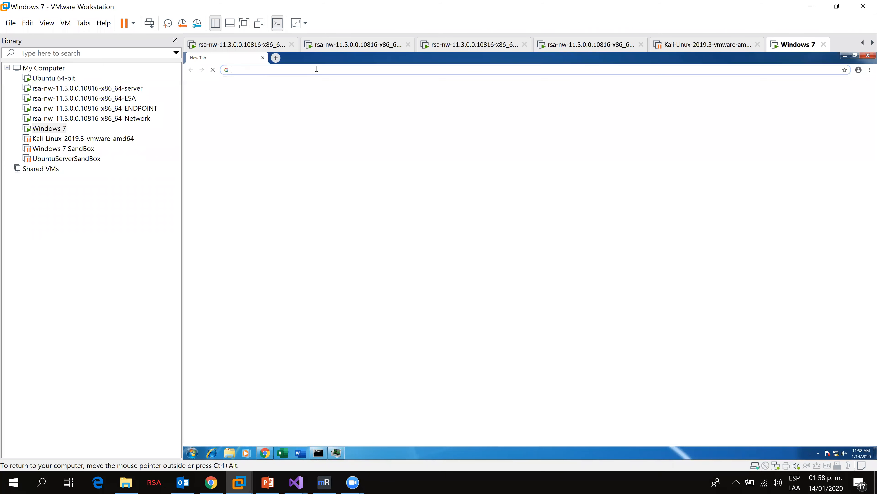
pyautogui.write('virust')
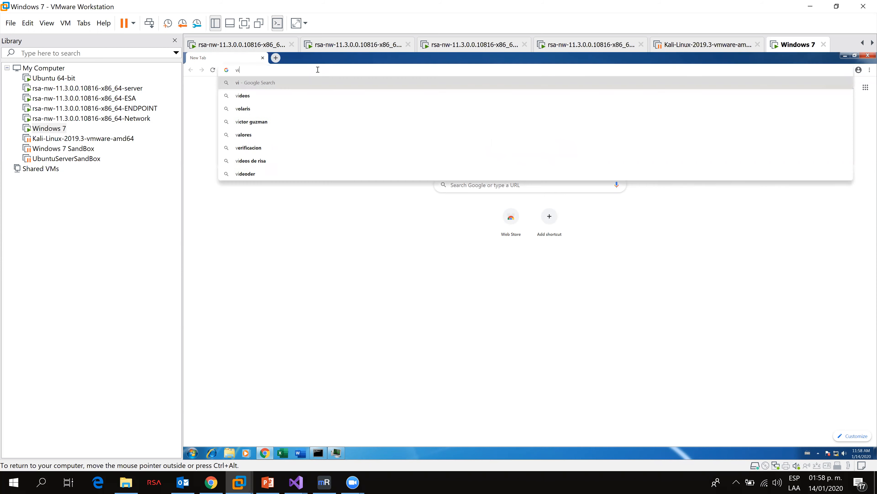
pyautogui.press('Down')
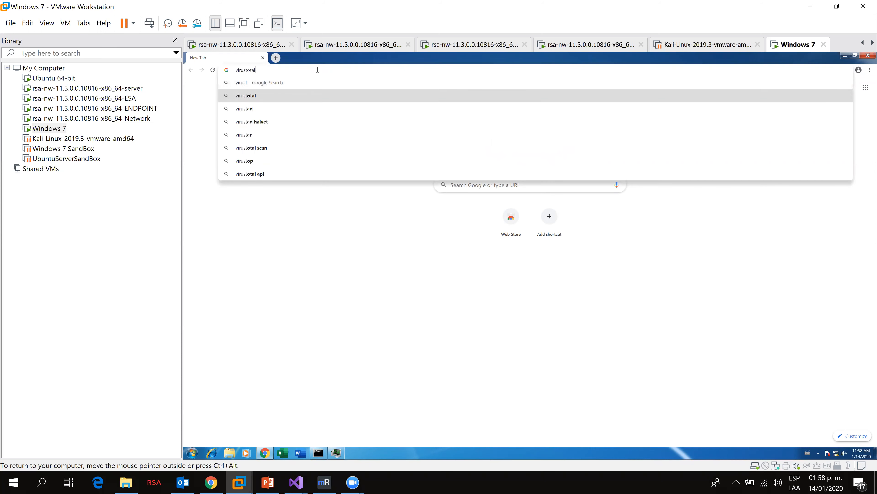
pyautogui.press('Return')
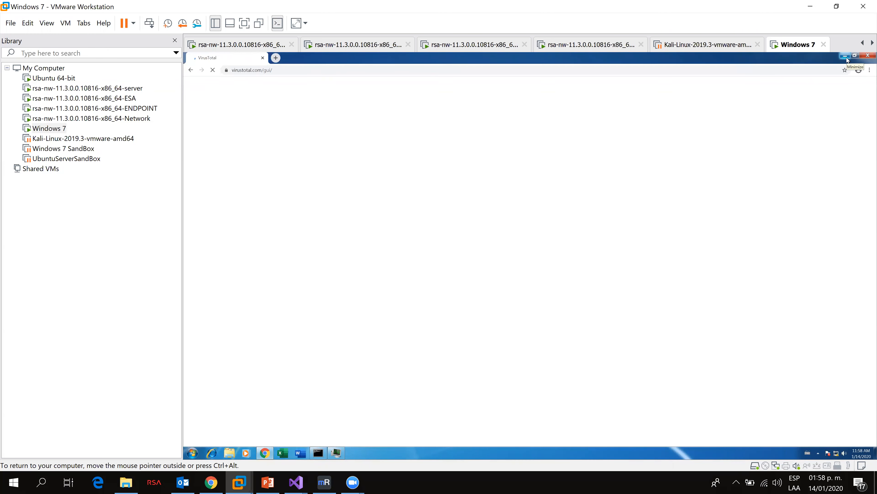
# Step: Restore the browser window and place it beside the desktop file icons
pyautogui.doubleClick(834, 62)
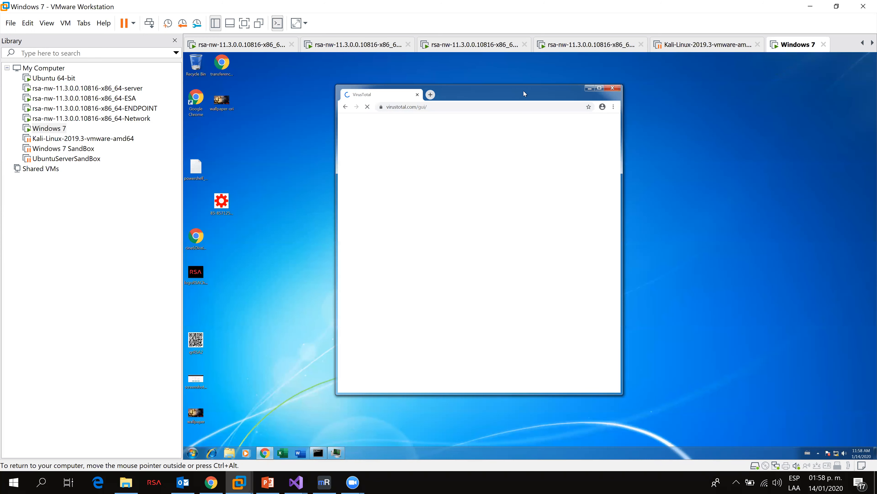
pyautogui.moveTo(519, 91); pyautogui.dragTo(693, 90)
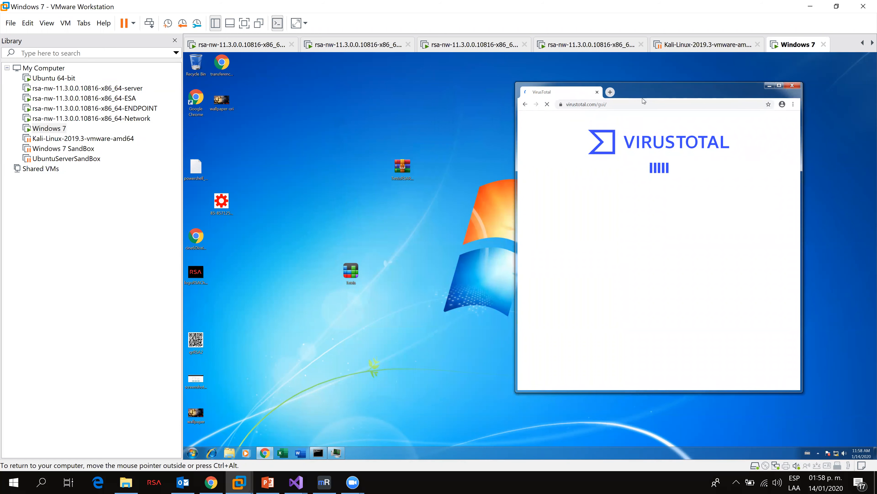
pyautogui.moveTo(416, 253); pyautogui.dragTo(352, 242)
pyautogui.moveTo(680, 92); pyautogui.dragTo(607, 105)
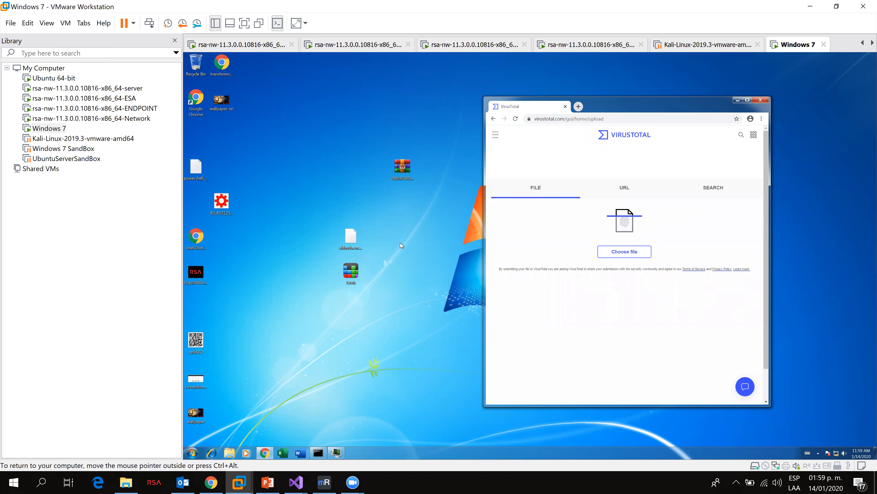
# Step: Upload the abhoth.encrypted file to VirusTotal for scanning
pyautogui.moveTo(321, 218); pyautogui.dragTo(386, 292)
pyautogui.click(350, 238)
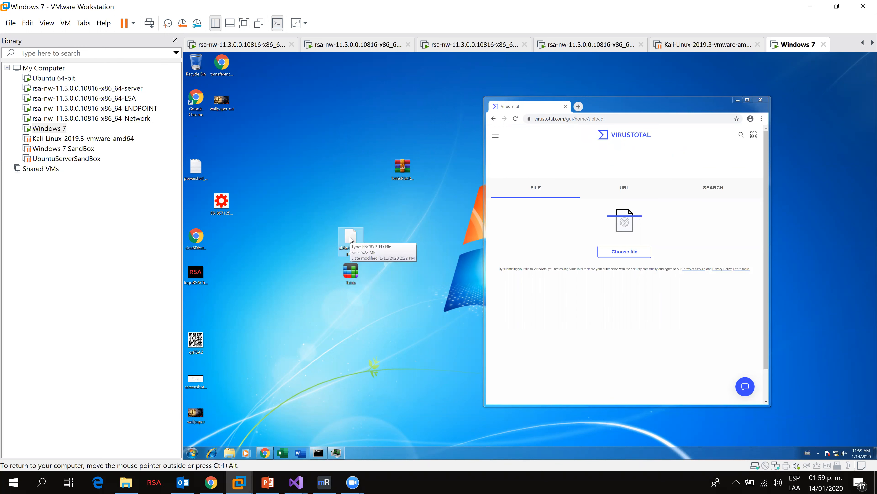
pyautogui.moveTo(351, 238); pyautogui.dragTo(636, 232)
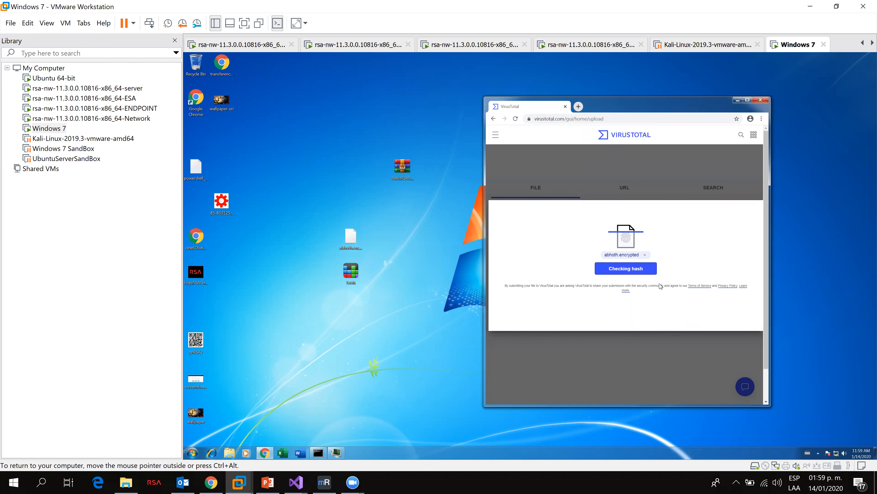
pyautogui.click(637, 273)
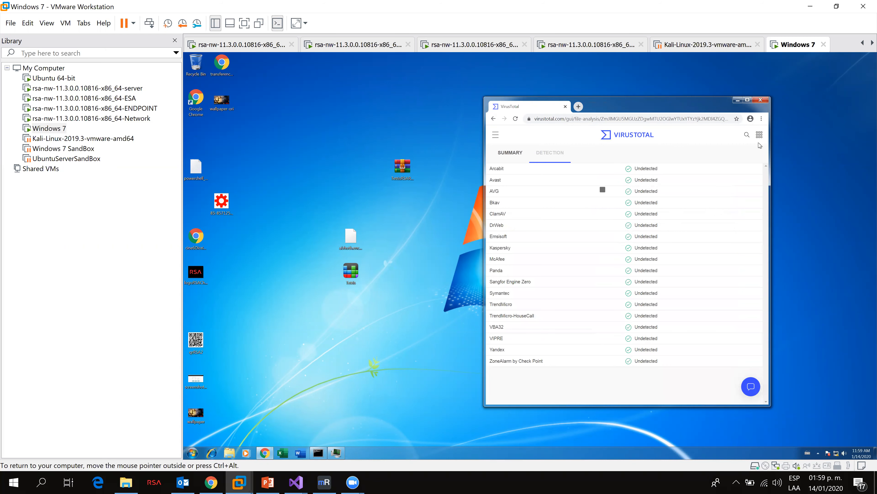
# Step: Open the full VirusTotal report and highlight the detection result line
pyautogui.click(748, 100)
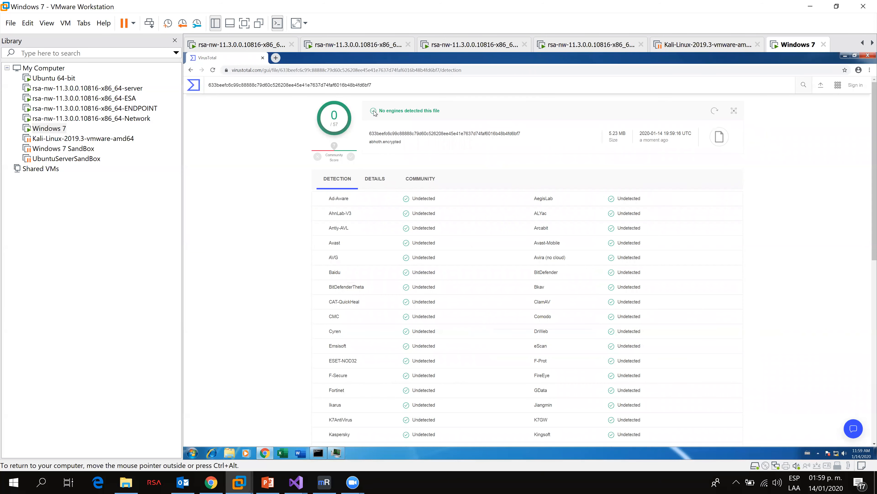
pyautogui.moveTo(379, 111); pyautogui.dragTo(449, 122)
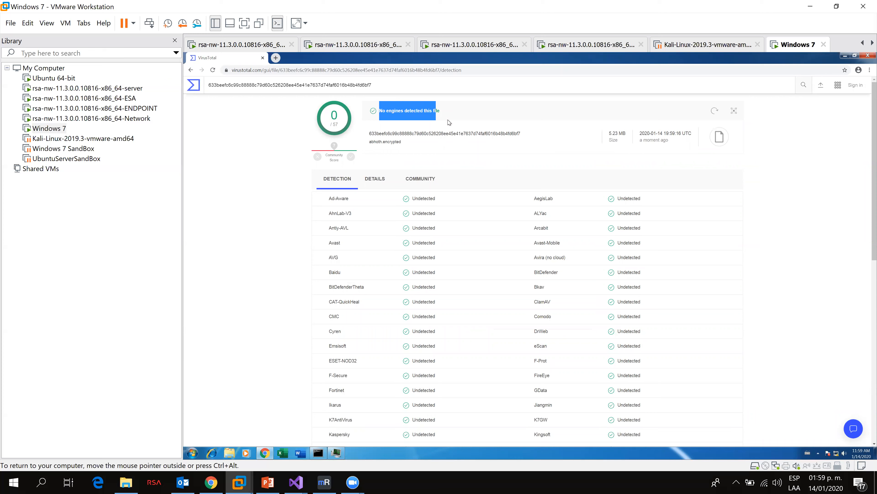
pyautogui.click(422, 109)
# Step: Minimize the browser and rearrange the encrypted file and archive icons on the desktop
pyautogui.click(844, 57)
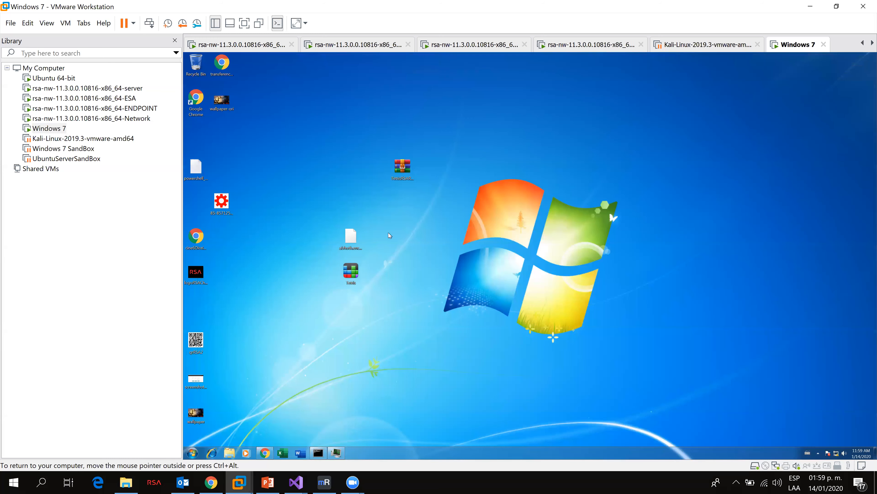
pyautogui.moveTo(334, 147); pyautogui.dragTo(333, 148)
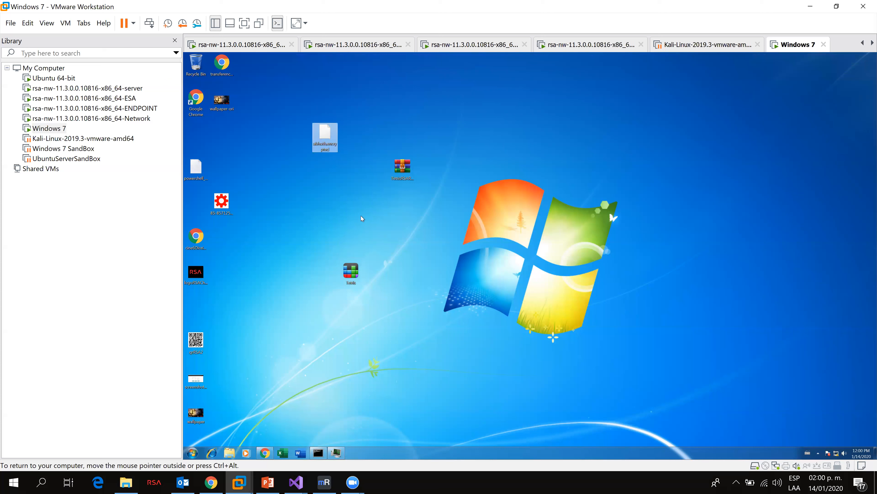
pyautogui.moveTo(406, 165); pyautogui.dragTo(509, 132)
pyautogui.moveTo(325, 138); pyautogui.dragTo(350, 103)
pyautogui.click(365, 229)
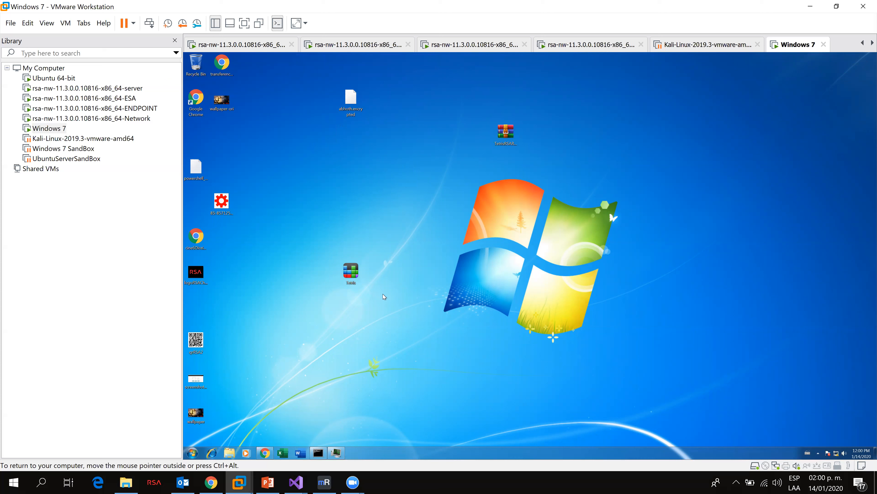
# Step: Inspect the details of the Tetris and encrypted file icons on the desktop
pyautogui.click(356, 274)
pyautogui.moveTo(359, 272)
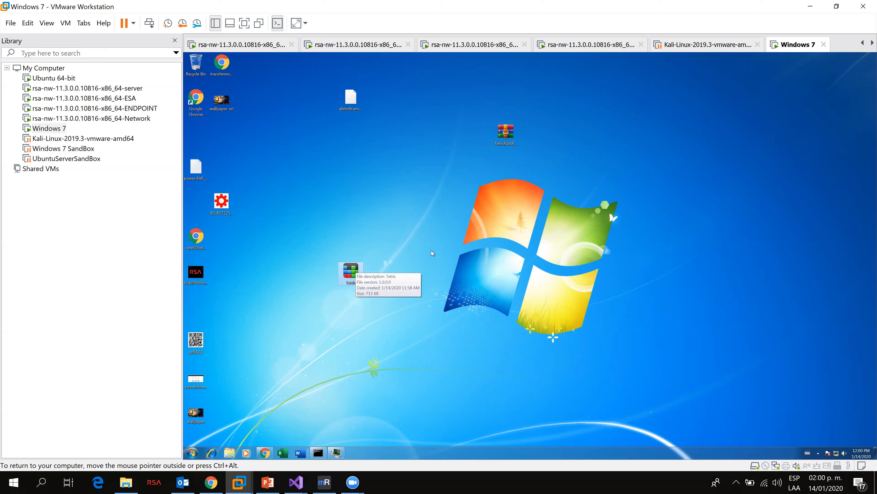
pyautogui.click(353, 114)
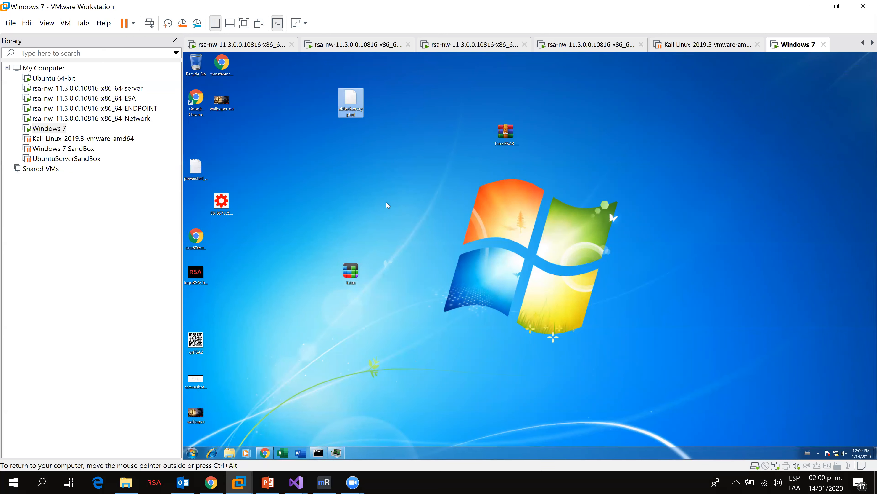
pyautogui.click(331, 212)
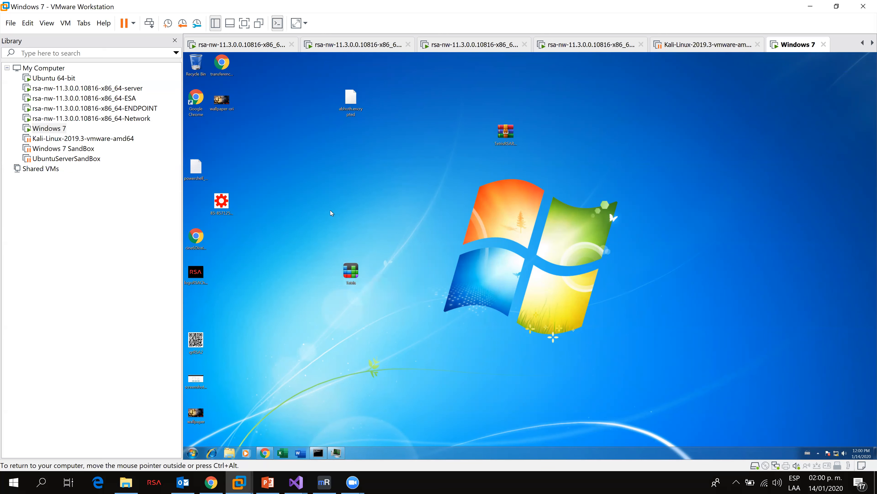
# Step: Open and close the wallpaper, RSA logo and screenshot images on the desktop to view their contents
pyautogui.doubleClick(220, 104)
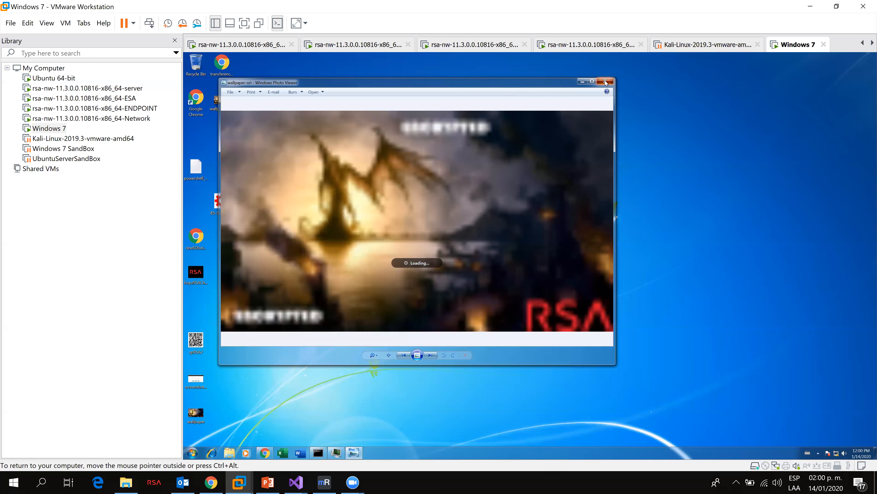
pyautogui.click(606, 81)
pyautogui.doubleClick(207, 273)
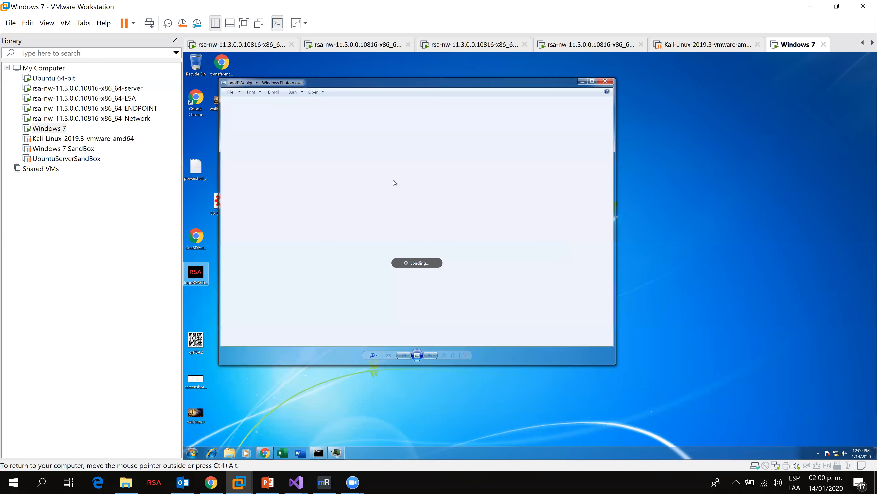
pyautogui.click(604, 82)
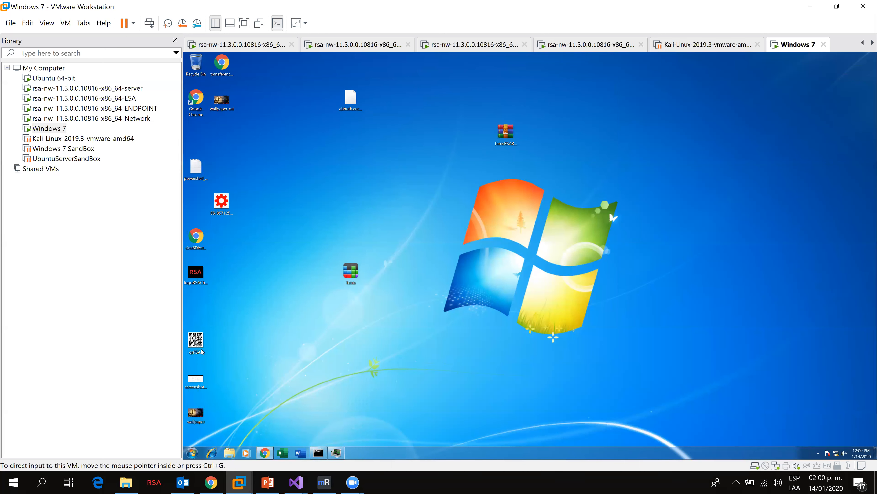
pyautogui.click(203, 387)
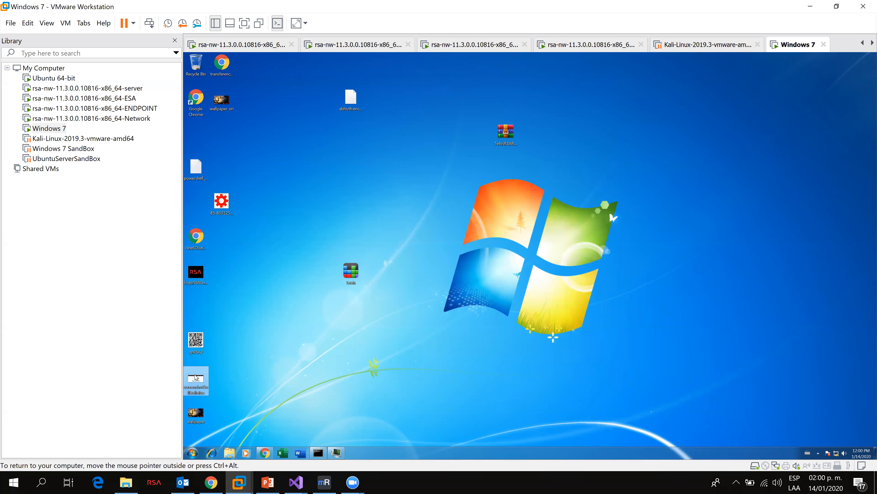
pyautogui.doubleClick(195, 377)
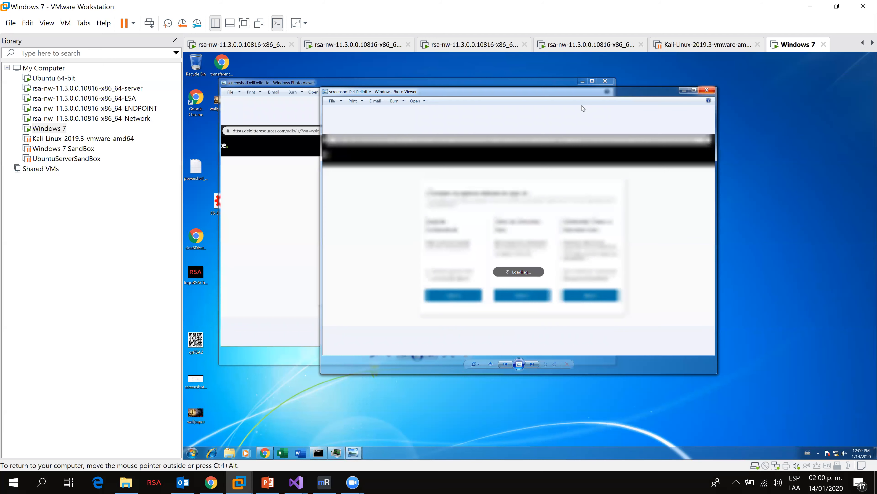
pyautogui.click(712, 90)
pyautogui.click(606, 81)
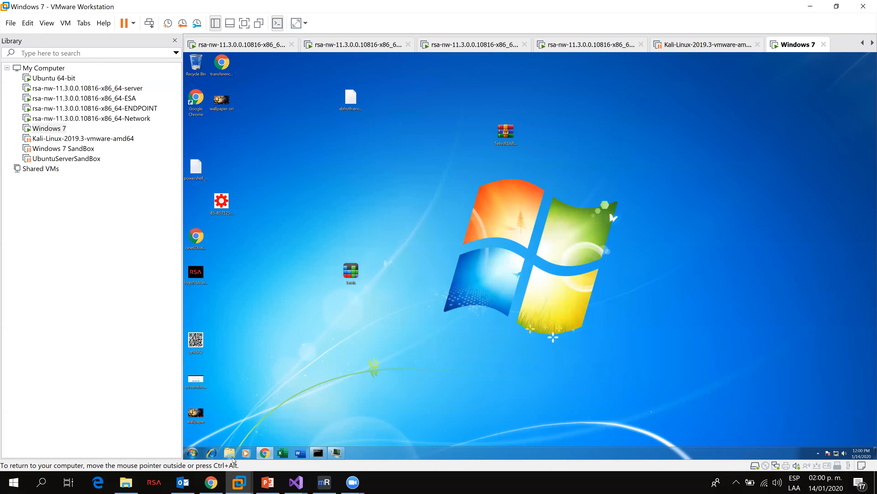
# Step: Browse the files in the Documents library with Windows Explorer and close it
pyautogui.click(231, 453)
pyautogui.doubleClick(386, 134)
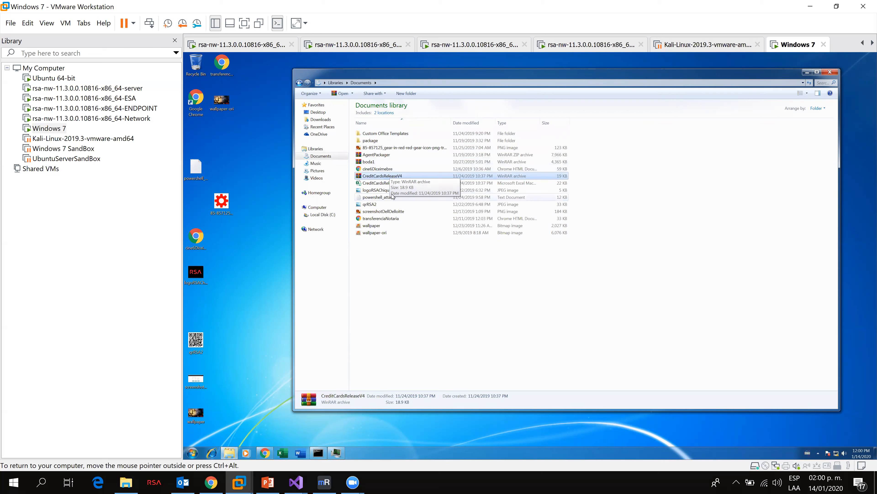
pyautogui.click(394, 212)
pyautogui.click(405, 256)
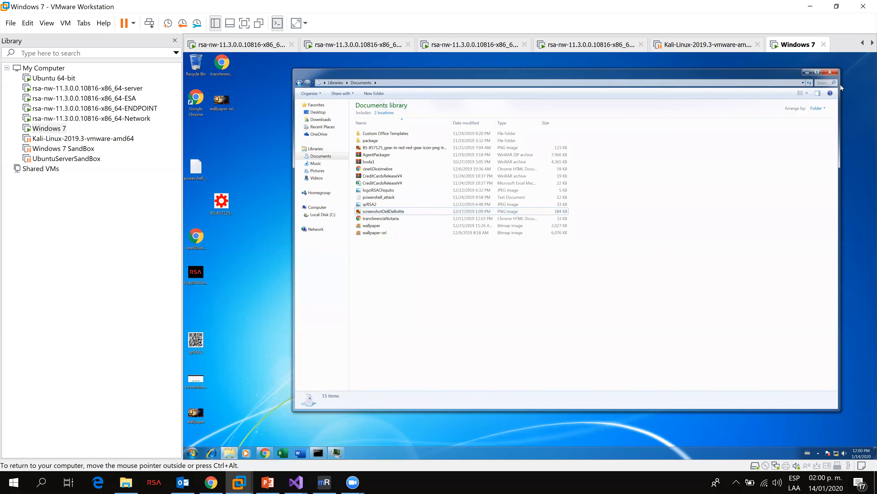
pyautogui.click(835, 73)
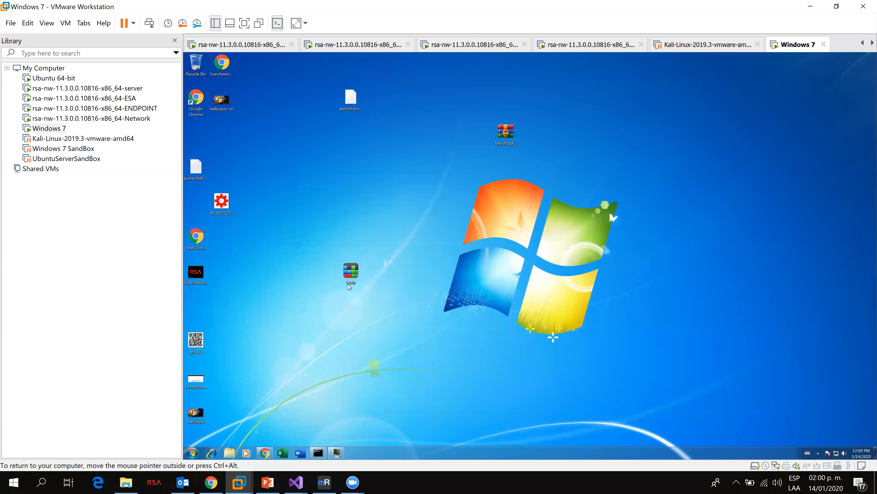
# Step: Launch the Tetris executable from the desktop
pyautogui.doubleClick(353, 277)
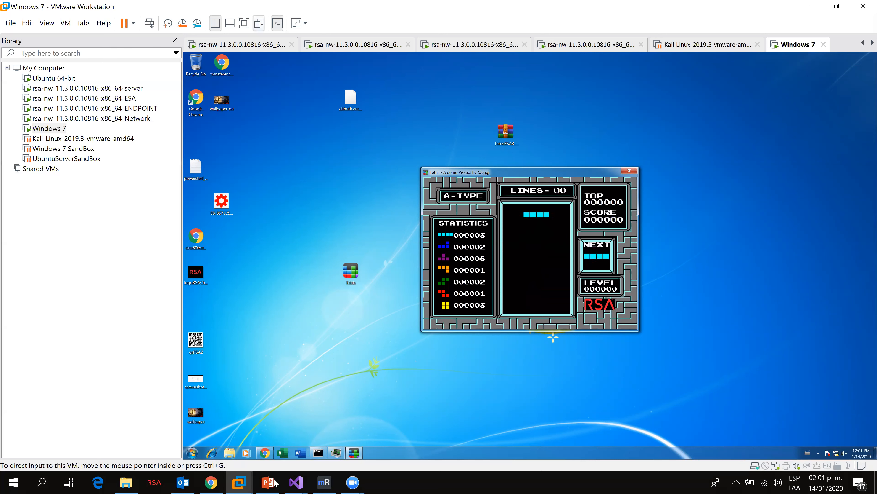
pyautogui.moveTo(300, 483)
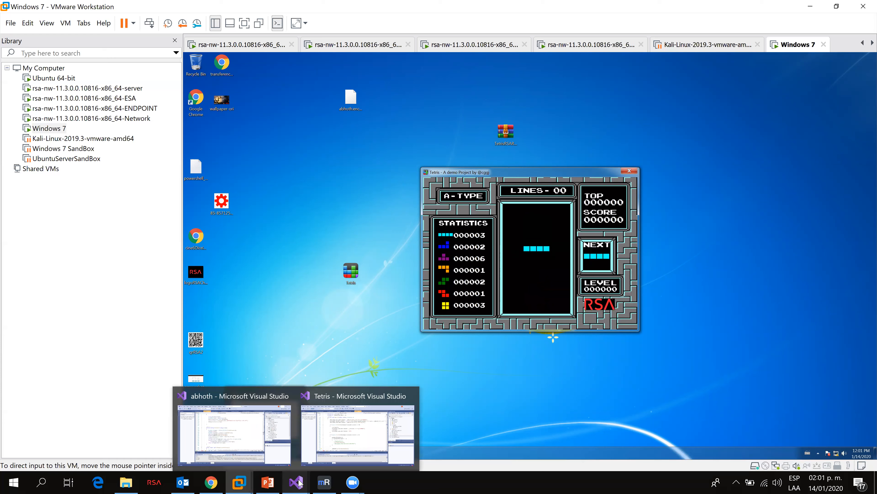
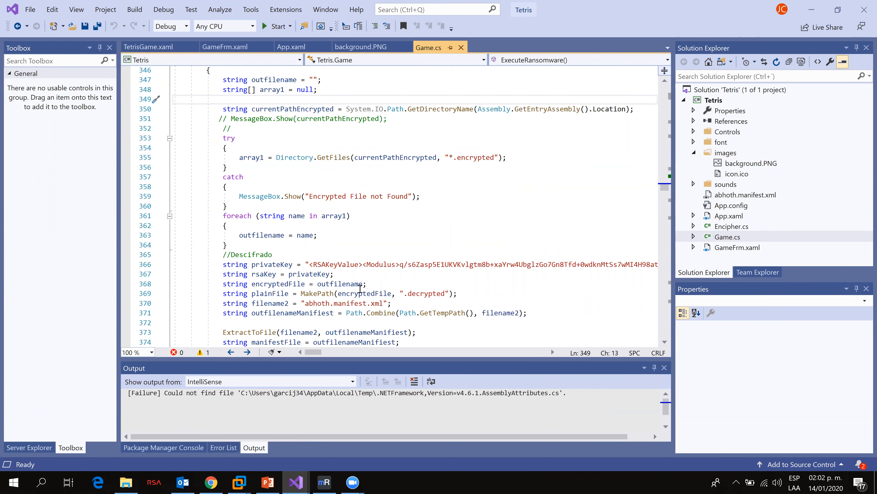
# Step: Scroll through the decryption section of the ExecuteRansomware method in Game.cs to review its code
pyautogui.scroll(-2, 379, 284)
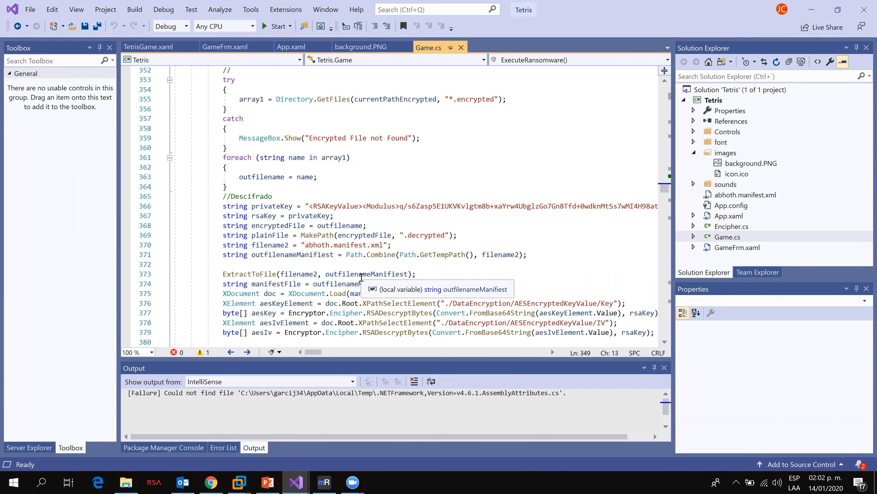
pyautogui.scroll(-4, 360, 281)
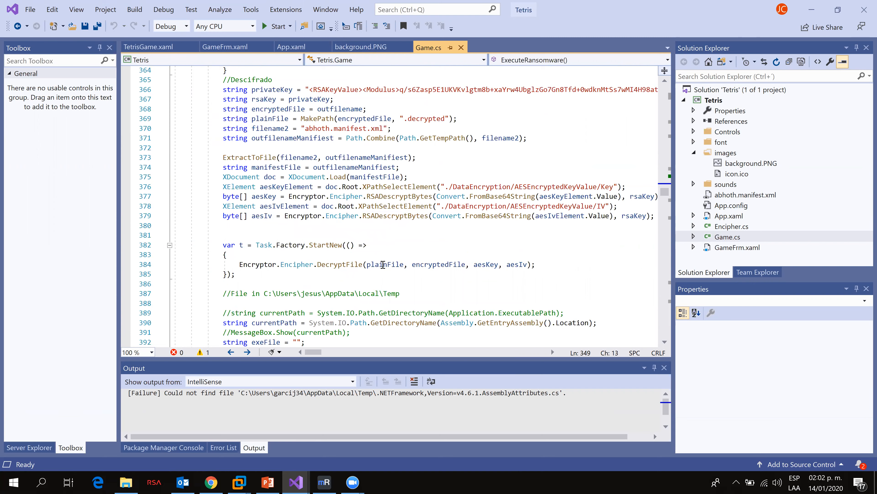
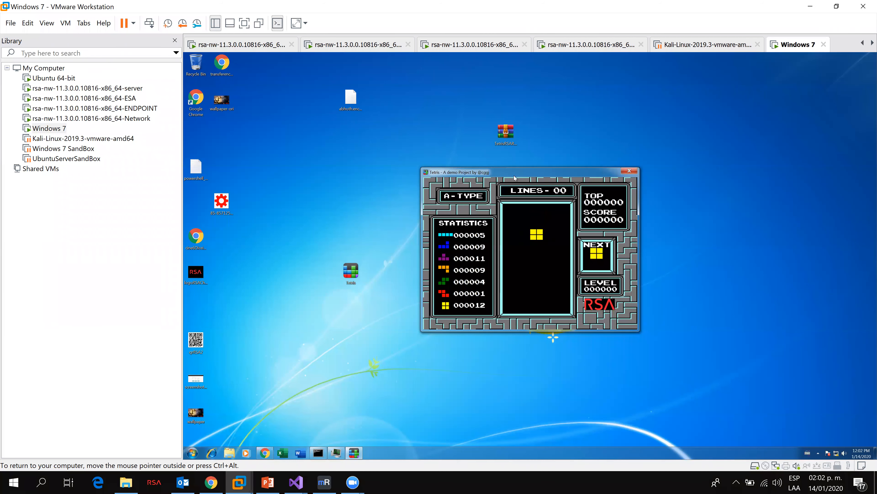
# Step: Move the Tetris window and start dropping pieces, stacking them along the left side of the well
pyautogui.moveTo(513, 173); pyautogui.dragTo(476, 169)
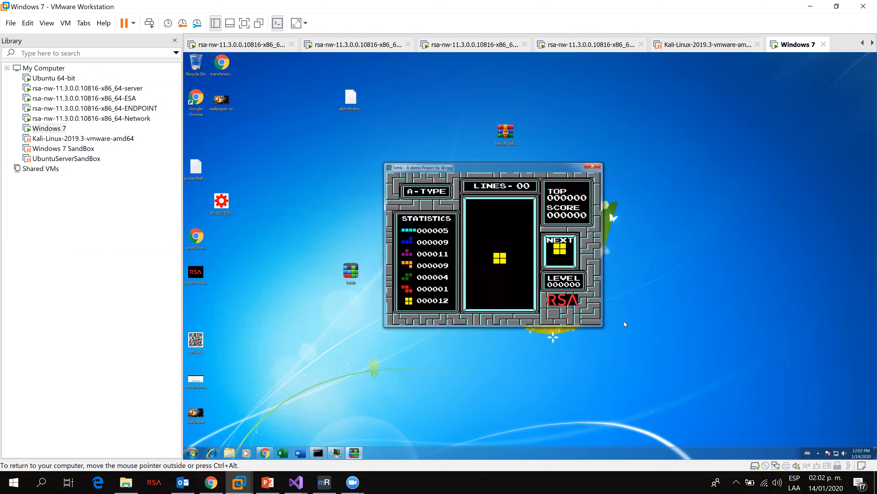
pyautogui.press('Left')
pyautogui.press('Left')
pyautogui.press('Left')
pyautogui.press('Left')
pyautogui.press('Left')
pyautogui.press('Left')
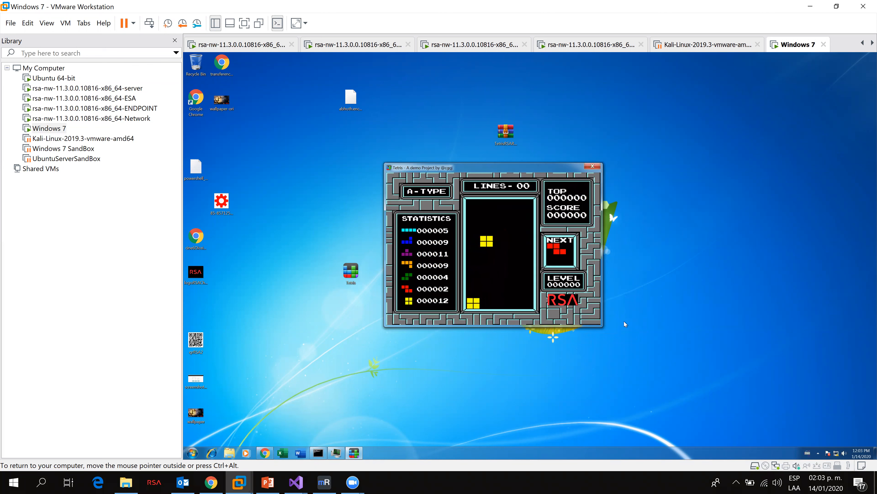
pyautogui.press('Down')
pyautogui.press('Up')
pyautogui.press('Left')
pyautogui.press('Left')
pyautogui.press('Left')
pyautogui.press('Down')
pyautogui.press('Up')
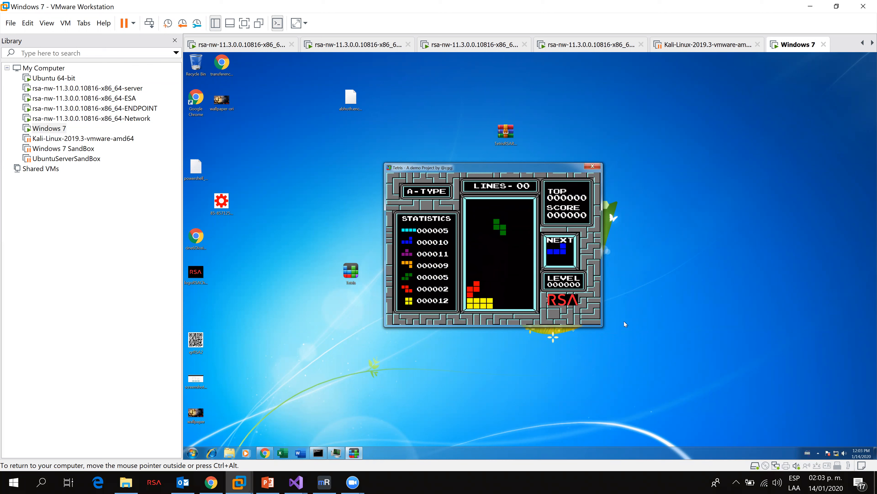
pyautogui.press('Left')
pyautogui.press('Down')
pyautogui.press('Up')
pyautogui.press('Up')
pyautogui.press('Up')
pyautogui.press('Up')
pyautogui.press('Right')
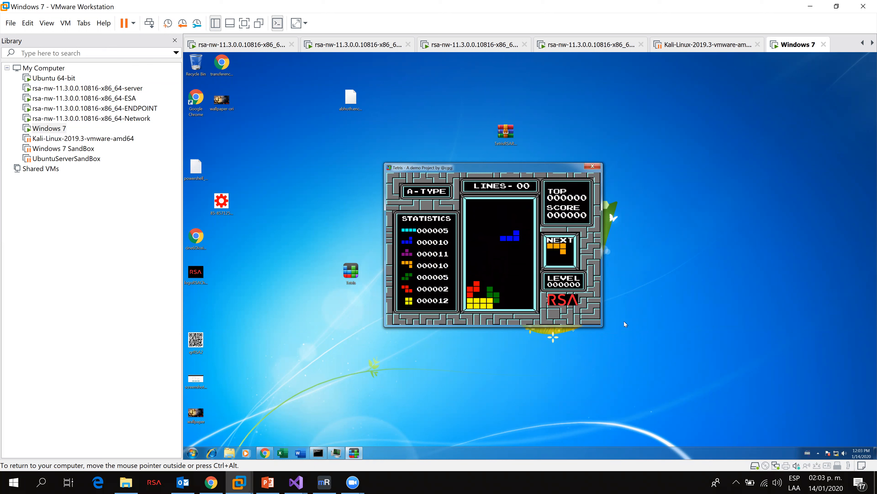
# Step: Keep rotating and shifting falling pieces to fill the bottom row and clear the first line
pyautogui.press('Down')
pyautogui.press('Left')
pyautogui.press('Up')
pyautogui.press('Up')
pyautogui.press('Left')
pyautogui.press('Right')
pyautogui.press('Up')
pyautogui.press('Right')
pyautogui.press('Right')
pyautogui.press('Down')
pyautogui.press('Right')
pyautogui.press('Right')
pyautogui.press('Right')
pyautogui.press('Down')
# Step: Continue playing Tetris, placing pieces to clear two more lines
pyautogui.press('Up')
pyautogui.press('Down')
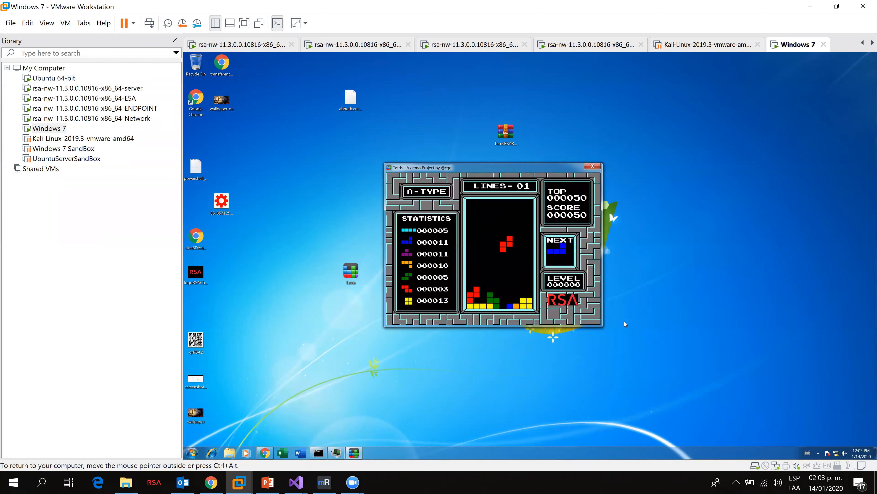
pyautogui.press('Up')
pyautogui.press('Up')
pyautogui.press('Right')
pyautogui.press('Right')
pyautogui.press('Right')
pyautogui.press('Right')
pyautogui.press('Down')
pyautogui.press('Down')
pyautogui.press('Left')
pyautogui.press('Left')
pyautogui.press('Up')
pyautogui.press('Left')
pyautogui.press('Left')
pyautogui.press('Down')
pyautogui.press('Up')
pyautogui.press('Up')
pyautogui.press('Left')
pyautogui.press('Up')
pyautogui.press('Down')
pyautogui.press('Right')
pyautogui.press('Right')
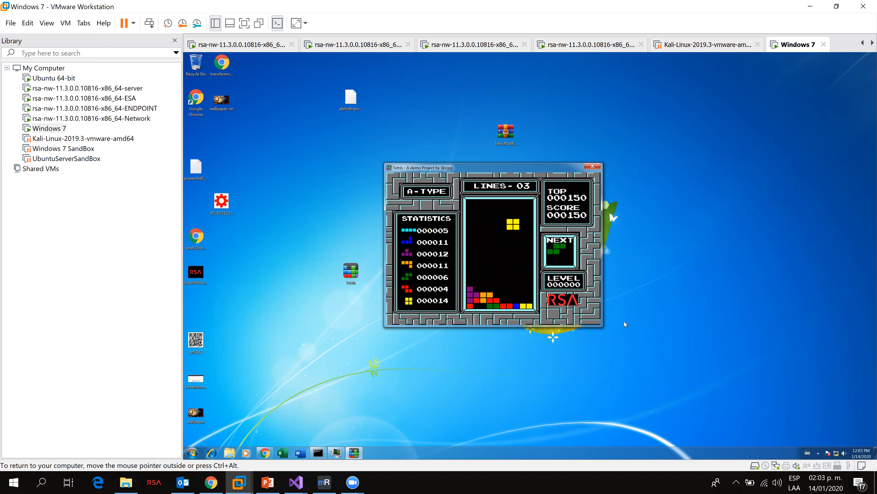
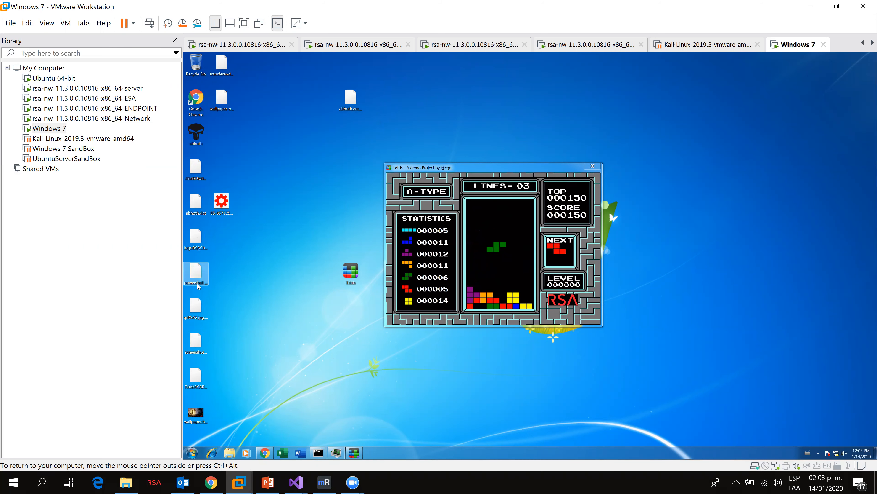
# Step: Open a desktop file and read through the ransom note, selecting its text, the Bitcoin address and the unique user ID
pyautogui.doubleClick(203, 311)
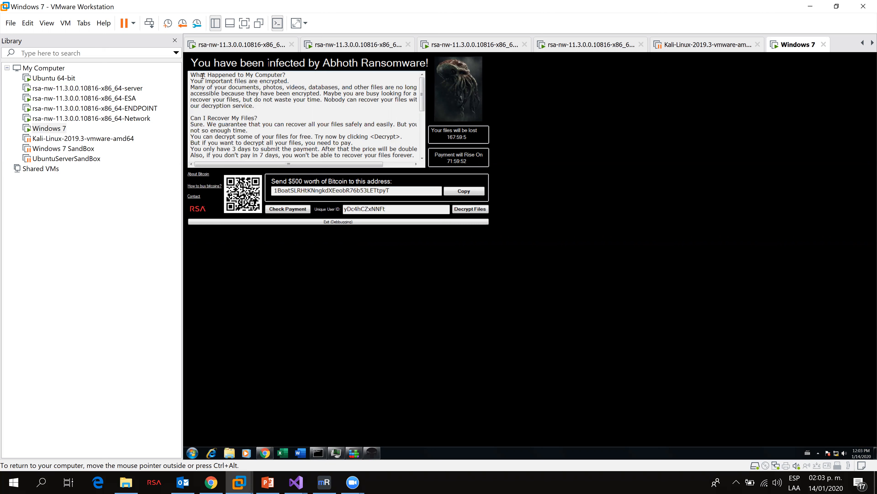
pyautogui.moveTo(220, 77); pyautogui.dragTo(276, 130)
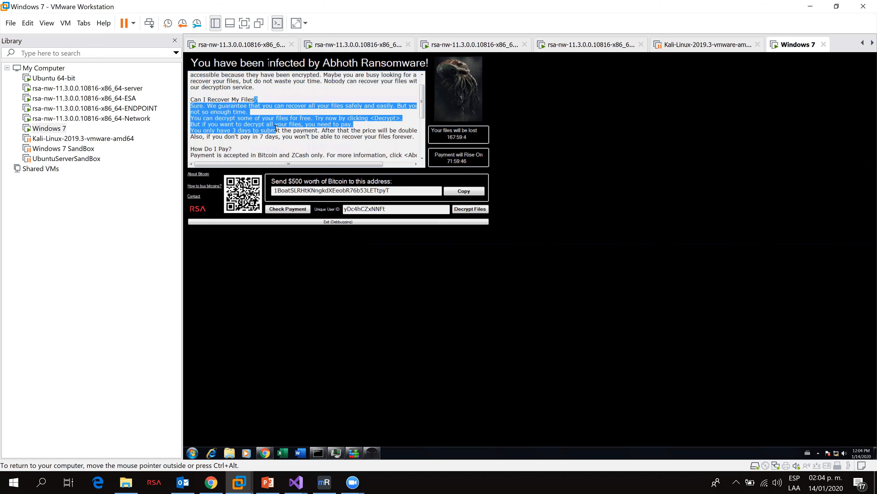
pyautogui.scroll(-3, 276, 128)
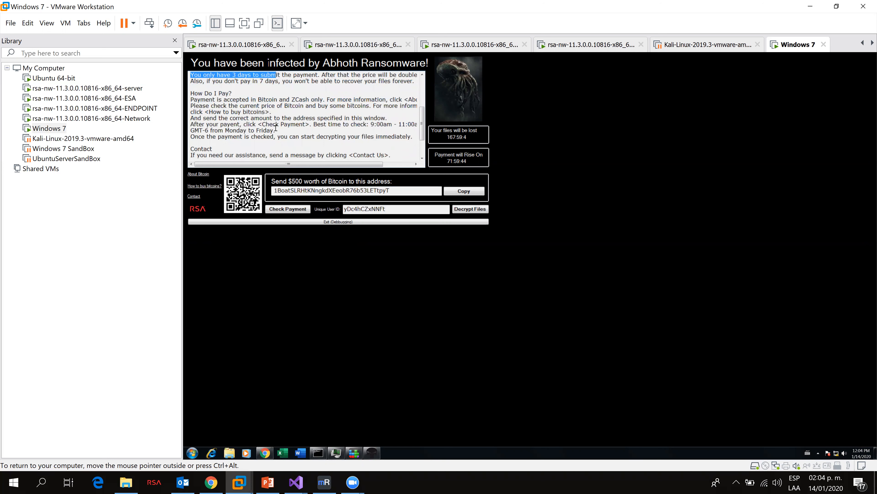
pyautogui.scroll(-2, 276, 128)
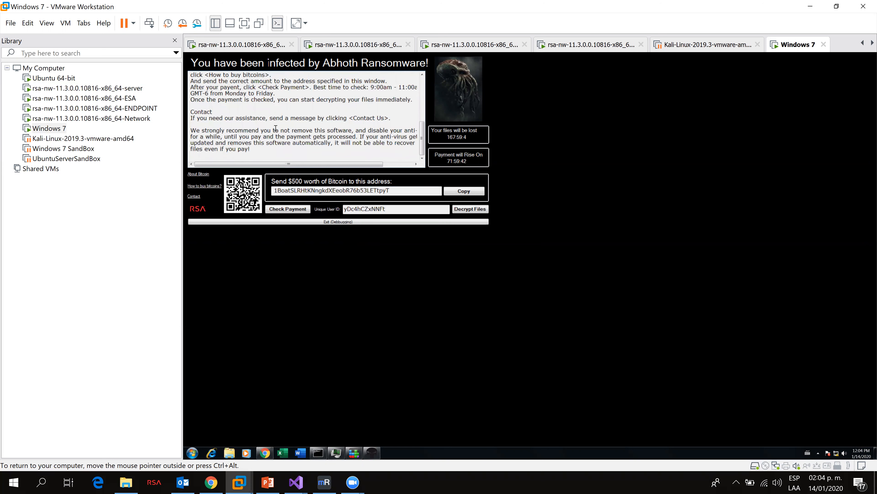
pyautogui.moveTo(396, 192); pyautogui.dragTo(272, 190)
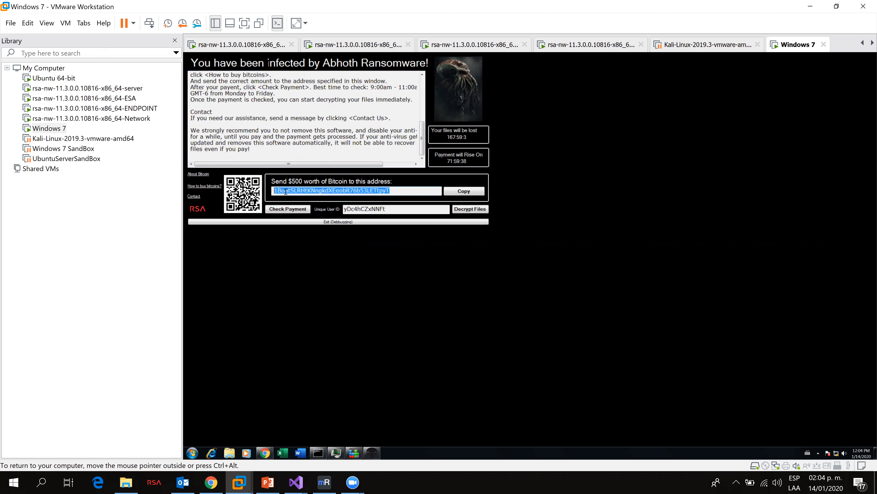
pyautogui.moveTo(387, 209); pyautogui.dragTo(344, 209)
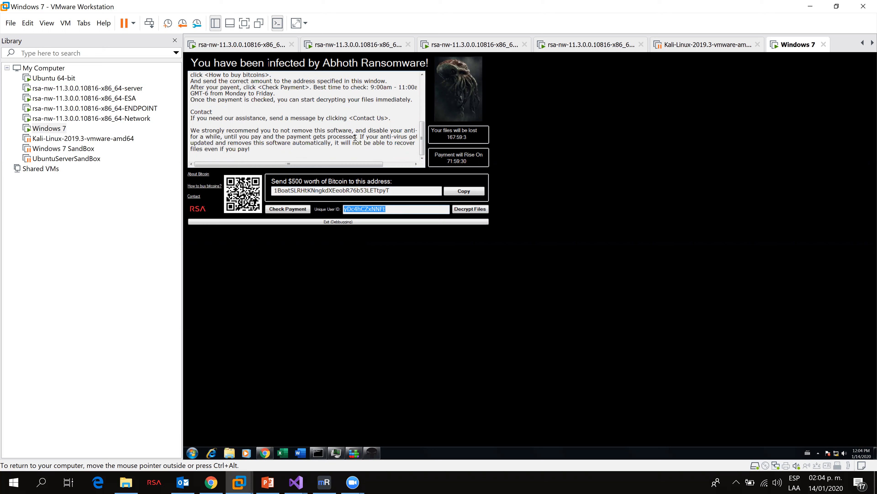
# Step: Open the About Bitcoin, How to buy bitcoins and Contact links in the ransom note, dismissing each message
pyautogui.click(199, 174)
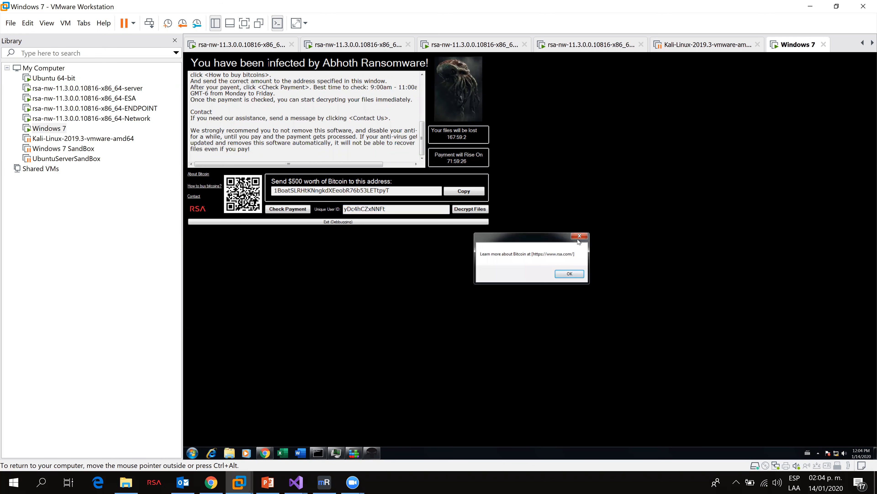
pyautogui.click(577, 239)
pyautogui.click(200, 188)
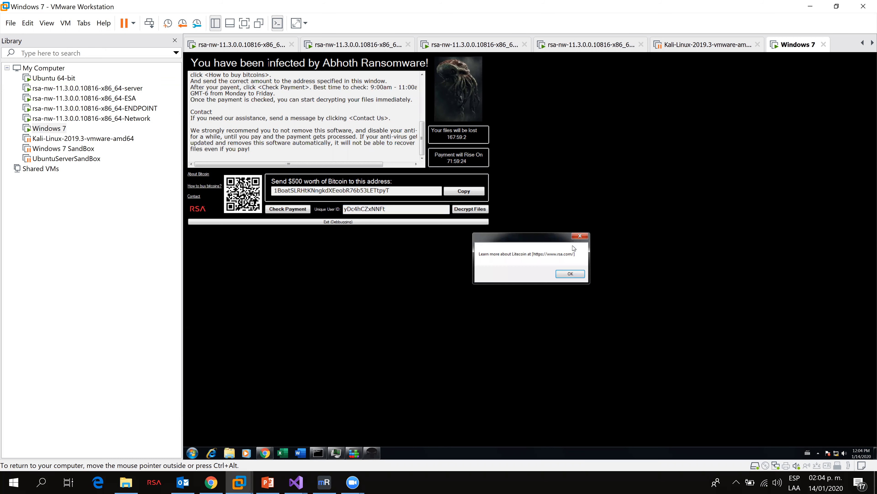
pyautogui.click(584, 238)
pyautogui.click(198, 199)
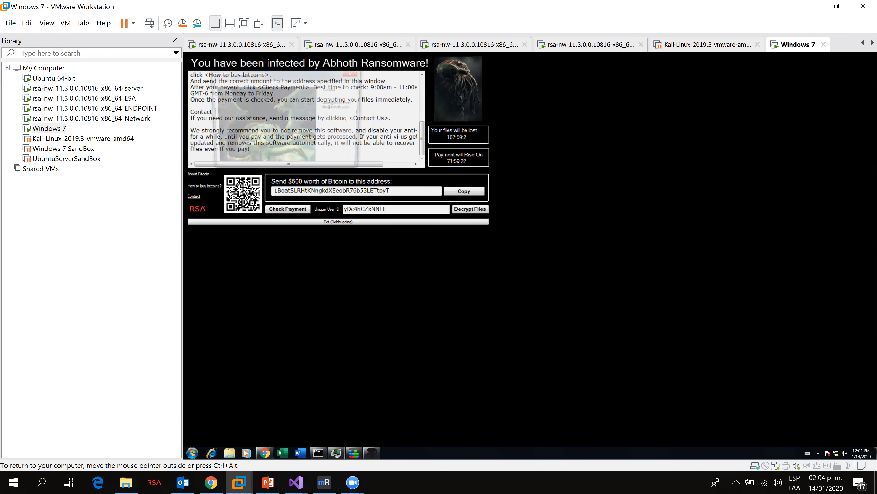
pyautogui.click(347, 73)
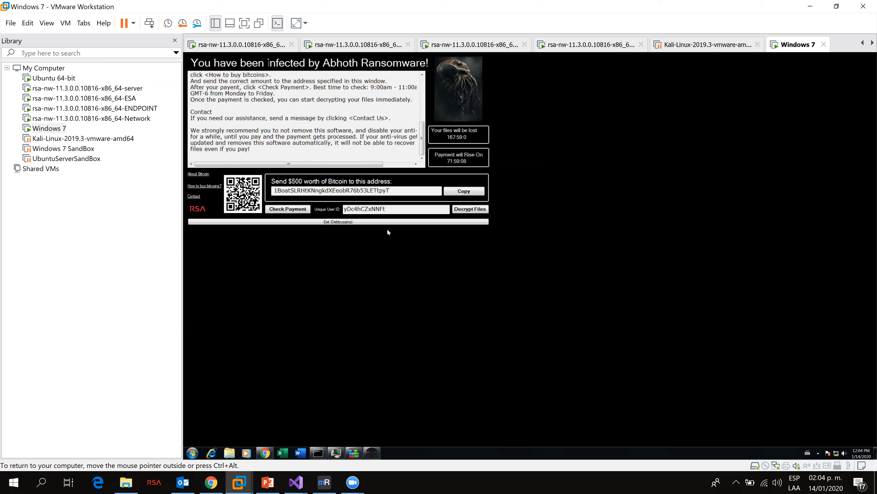
# Step: Exit the ransom screen with the Exit (Debugging) button to return to the desktop
pyautogui.click(318, 222)
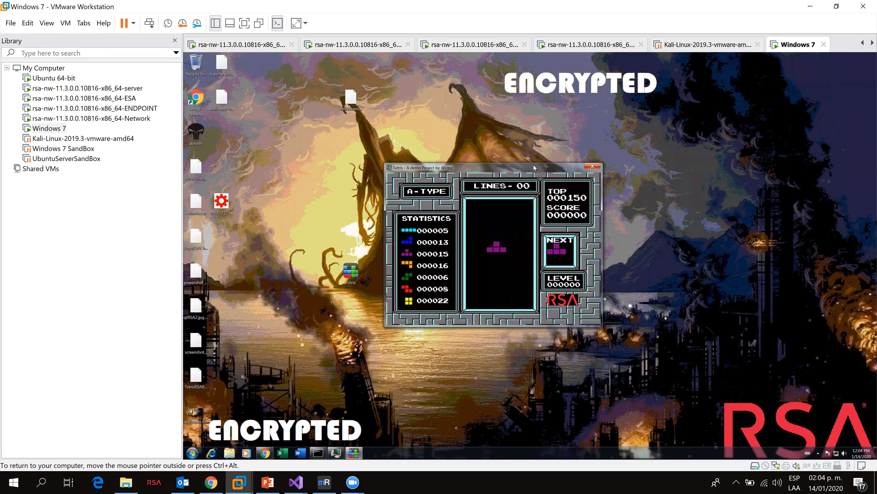
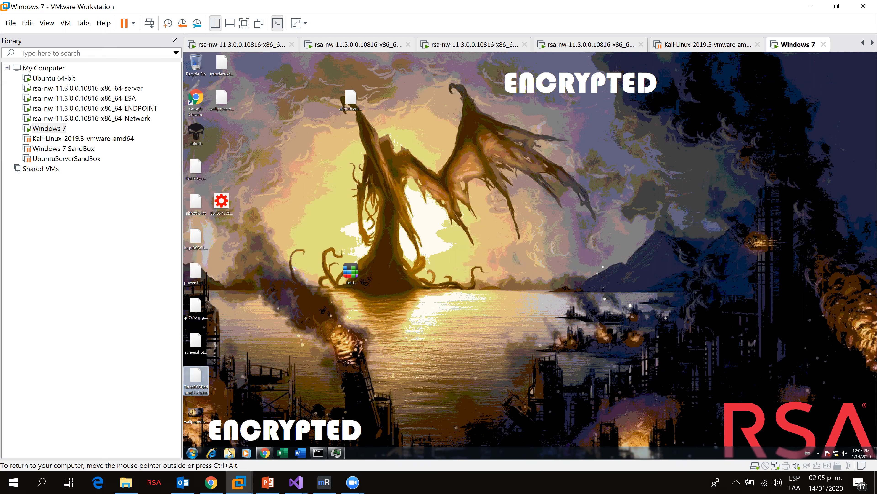
# Step: Open the Documents library in the VM and go through the encrypted .jes files one by one
pyautogui.click(229, 453)
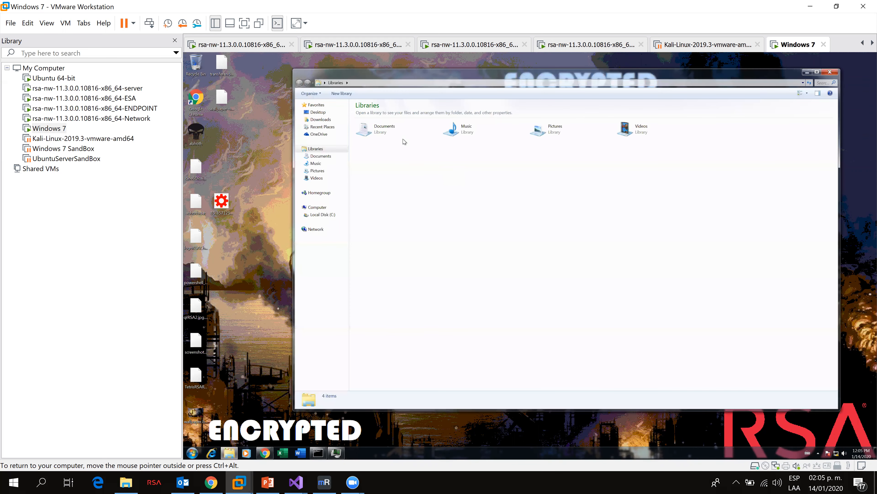
pyautogui.doubleClick(401, 136)
pyautogui.click(392, 163)
pyautogui.click(400, 169)
pyautogui.click(408, 177)
pyautogui.click(413, 190)
pyautogui.click(415, 176)
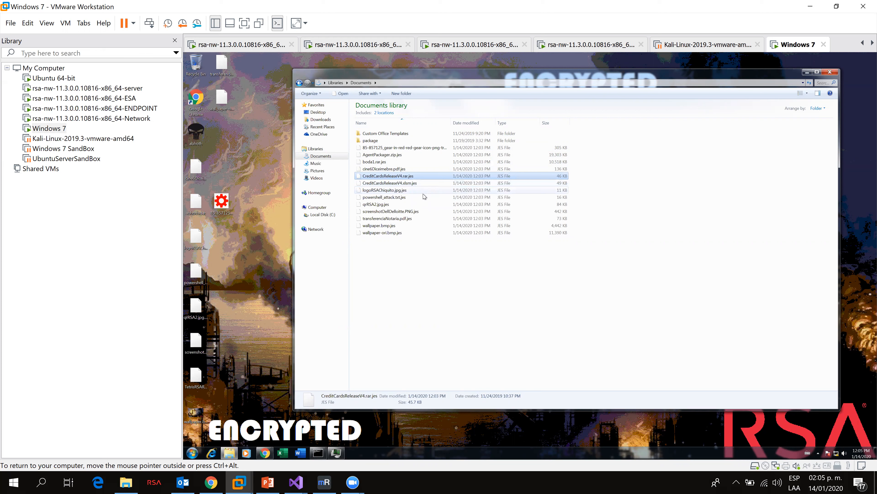
pyautogui.click(411, 204)
pyautogui.click(409, 211)
pyautogui.click(408, 226)
pyautogui.click(408, 232)
pyautogui.click(406, 211)
pyautogui.click(406, 204)
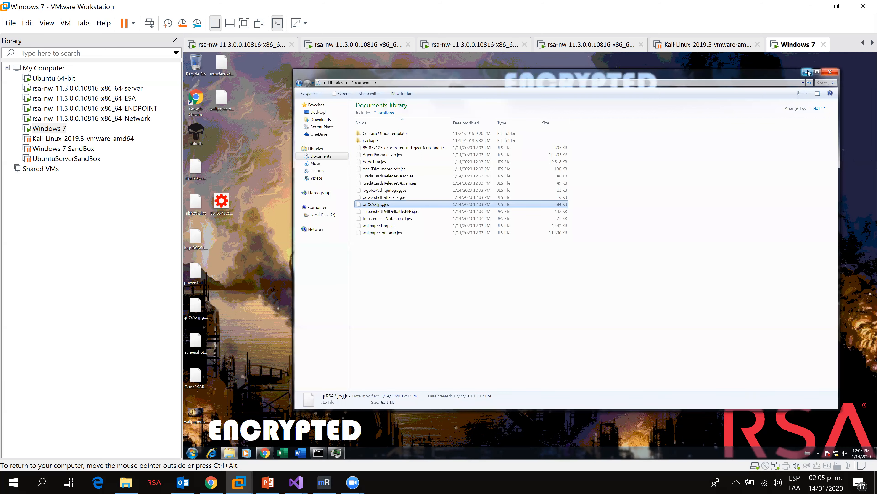
# Step: Close the Documents window and switch to the browser showing NetWitness Respond alerts
pyautogui.click(835, 73)
pyautogui.moveTo(430, 115); pyautogui.dragTo(510, 346)
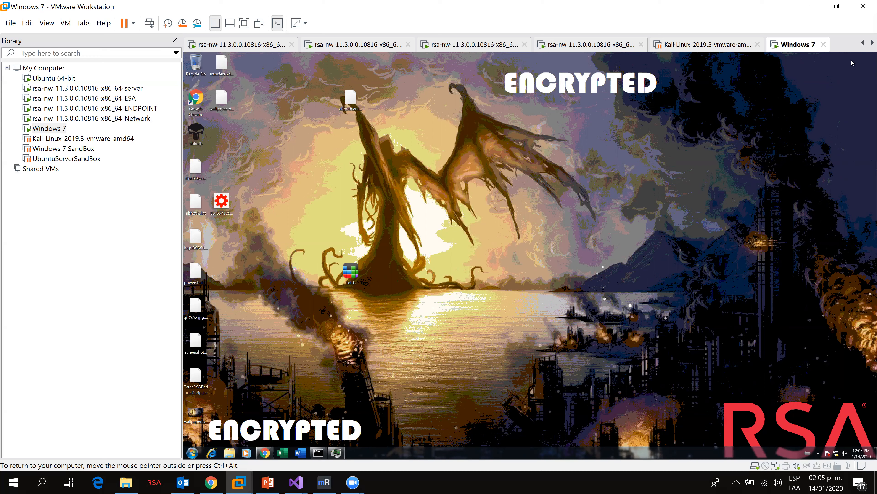
pyautogui.click(214, 476)
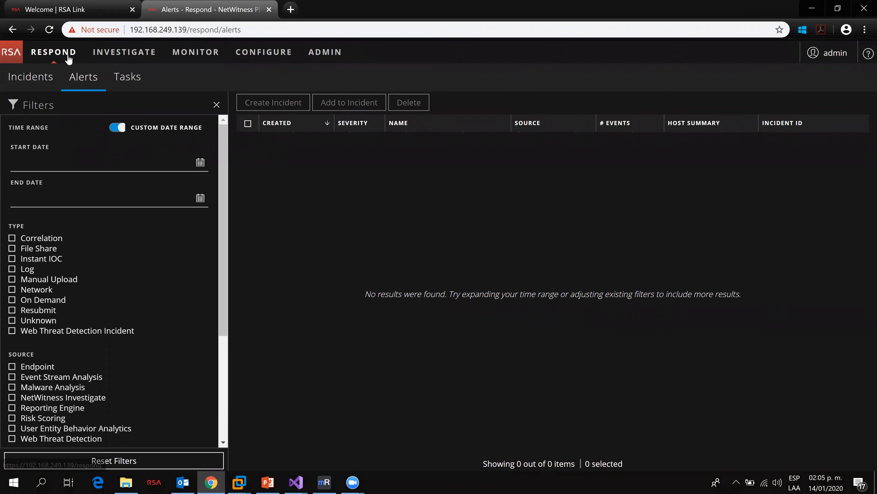
# Step: Review the incidents and alerts lists, then open incident INC-84's nodal graph and return to the incidents
pyautogui.click(40, 79)
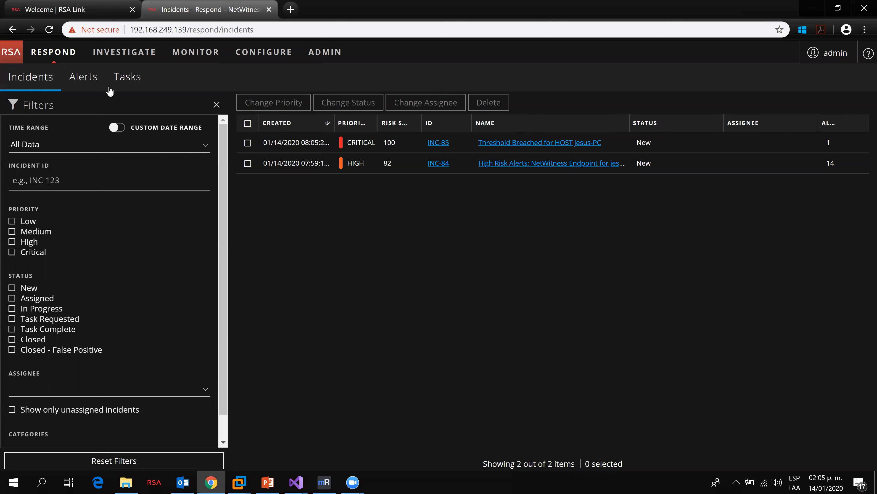
pyautogui.click(88, 83)
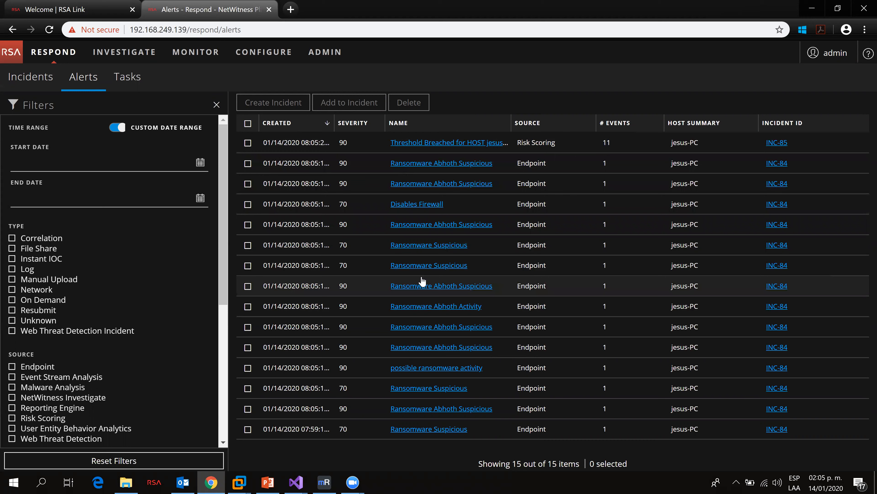
pyautogui.click(40, 84)
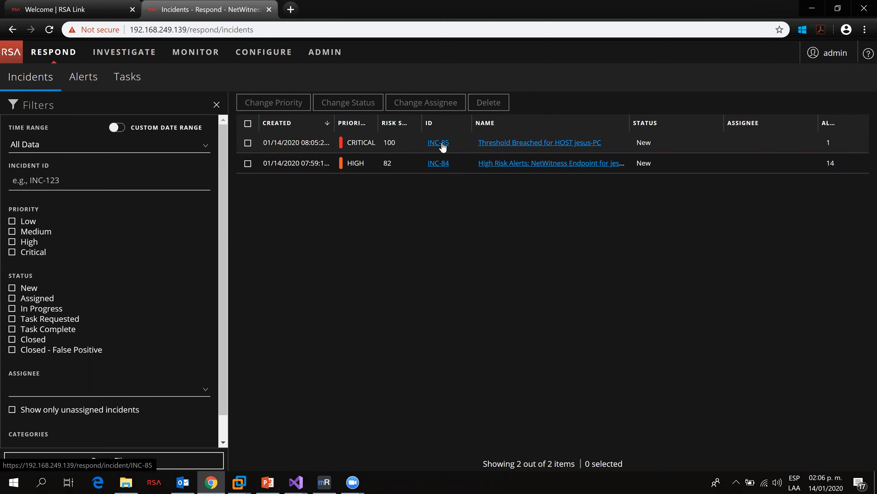
pyautogui.click(439, 163)
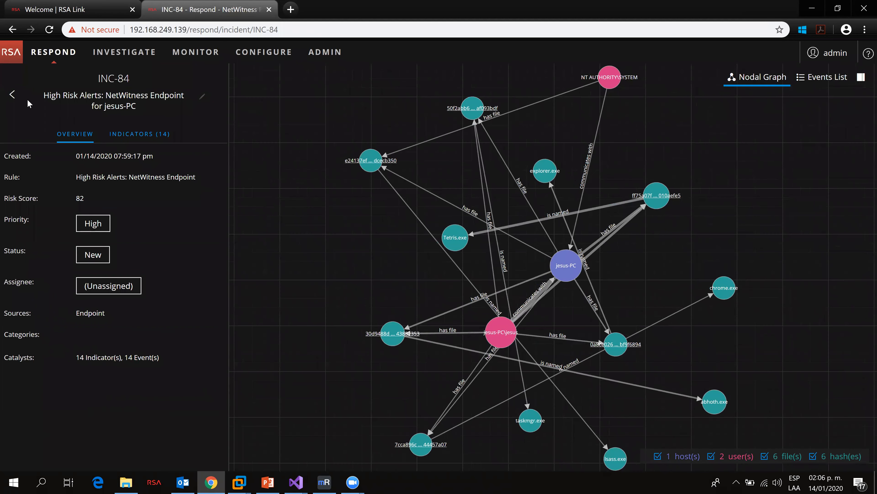
pyautogui.click(10, 96)
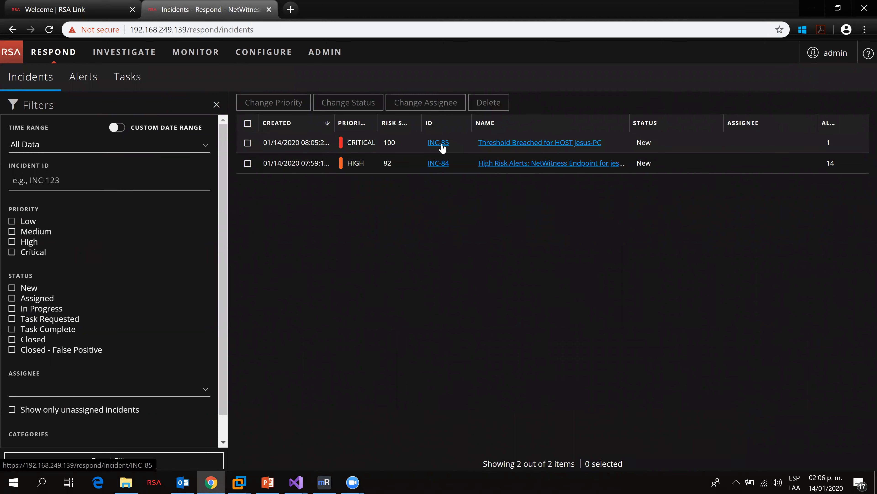
# Step: Open incident INC-85 and rearrange nodes in its nodal graph
pyautogui.click(442, 148)
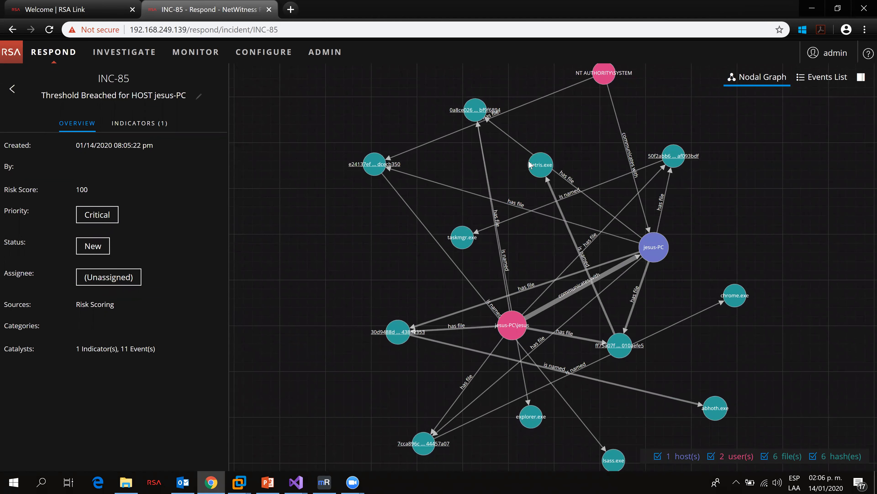
pyautogui.moveTo(393, 334); pyautogui.dragTo(319, 285)
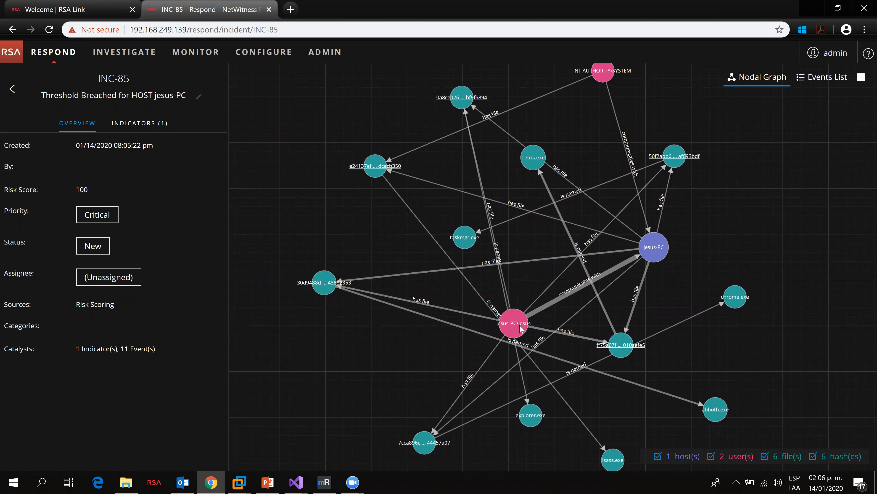
pyautogui.moveTo(524, 326); pyautogui.dragTo(418, 349)
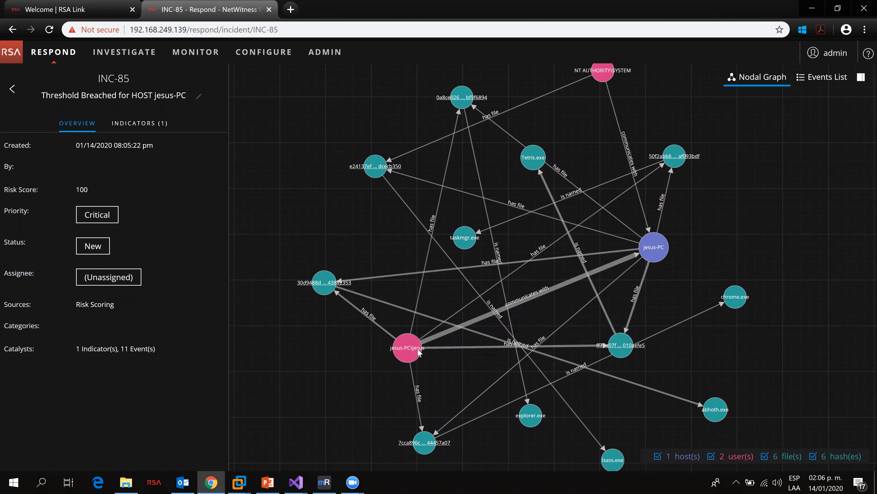
# Step: Switch incident INC-85 to its events list and scroll through the events
pyautogui.click(820, 83)
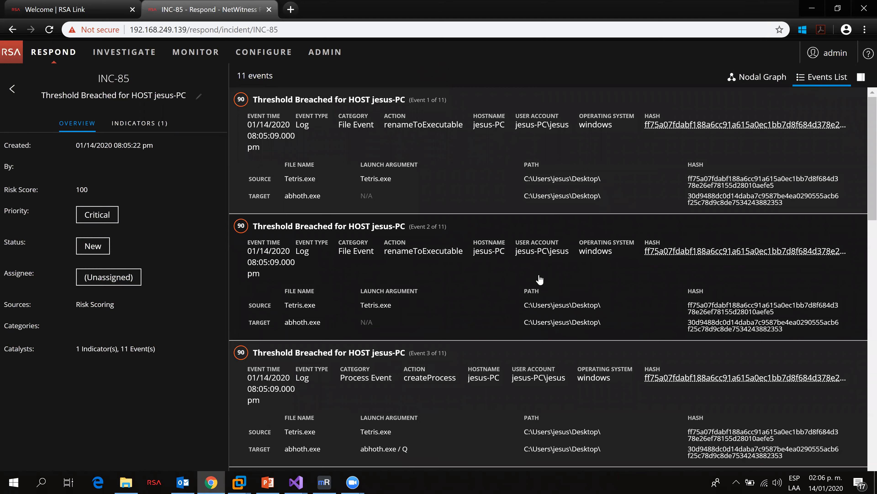
pyautogui.scroll(-10, 539, 278)
pyautogui.scroll(-7, 541, 283)
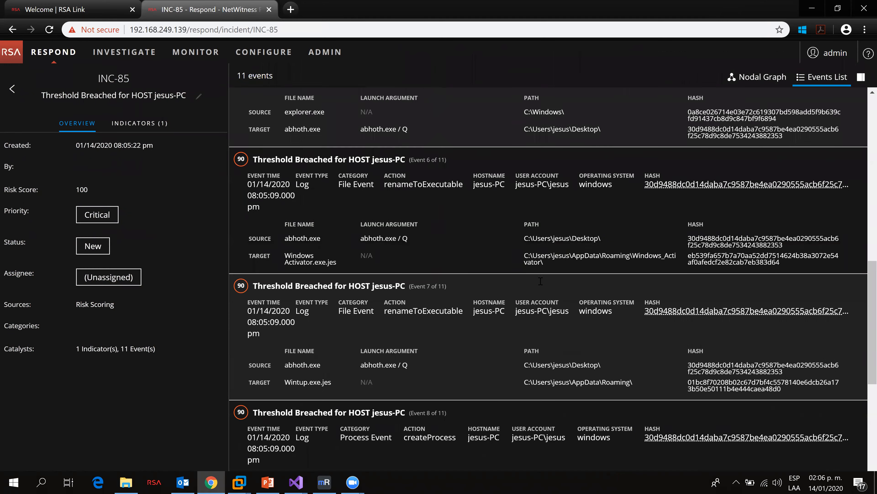
pyautogui.scroll(-3, 525, 271)
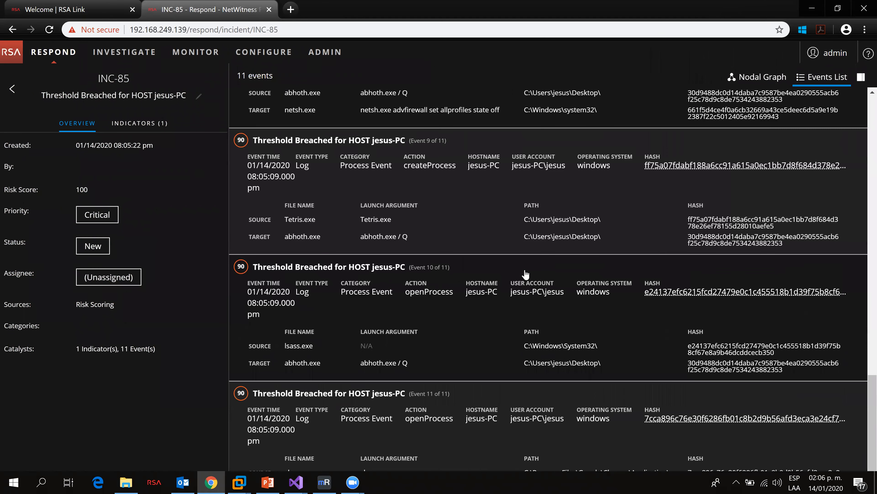
pyautogui.scroll(-1, 526, 274)
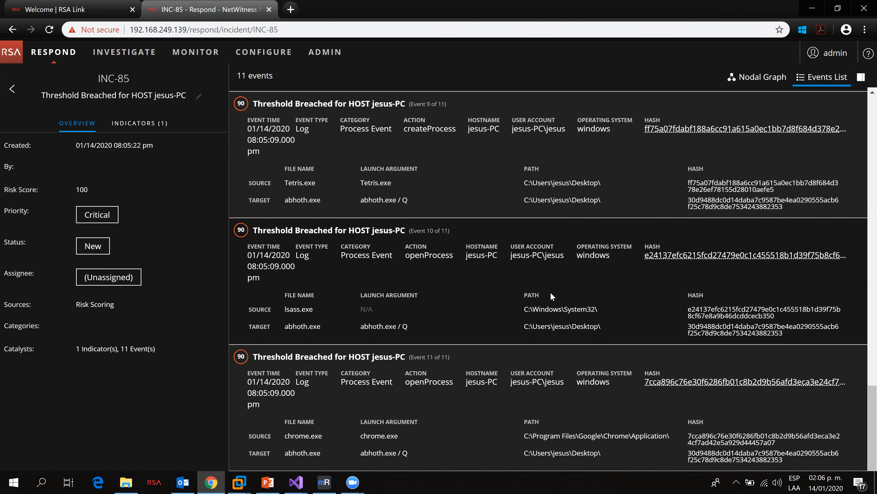
pyautogui.scroll(15, 504, 375)
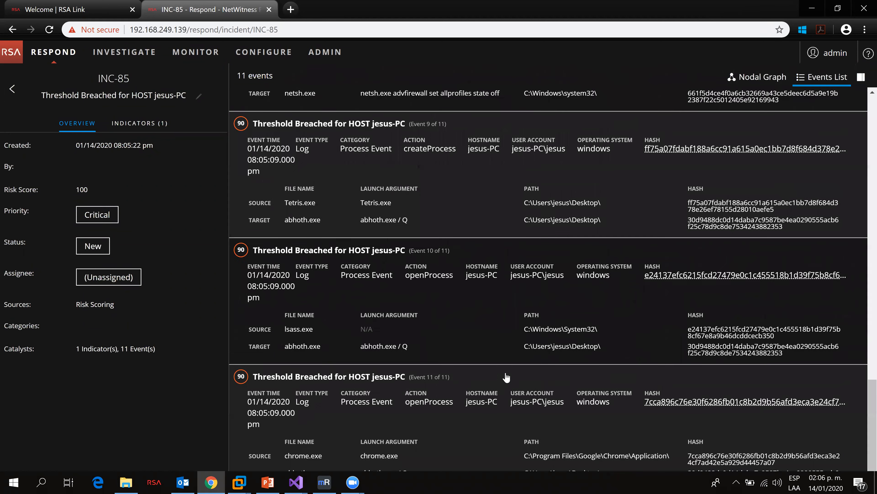
pyautogui.scroll(4, 505, 376)
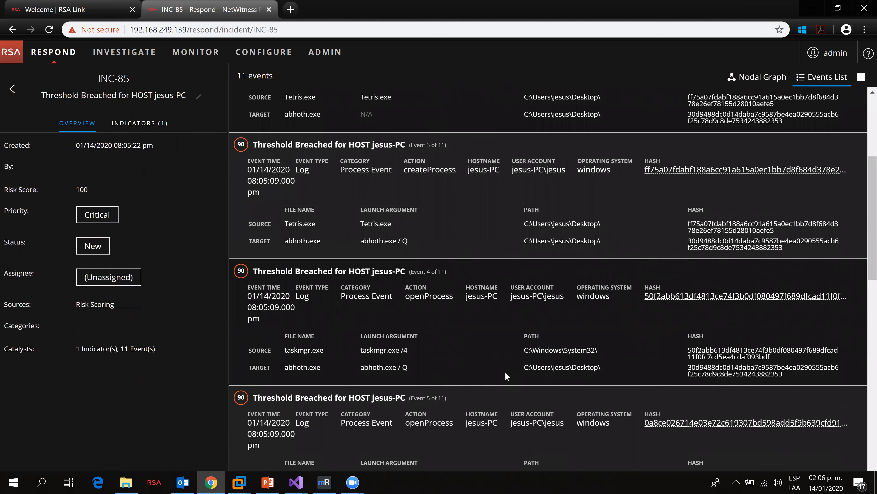
pyautogui.scroll(5, 505, 372)
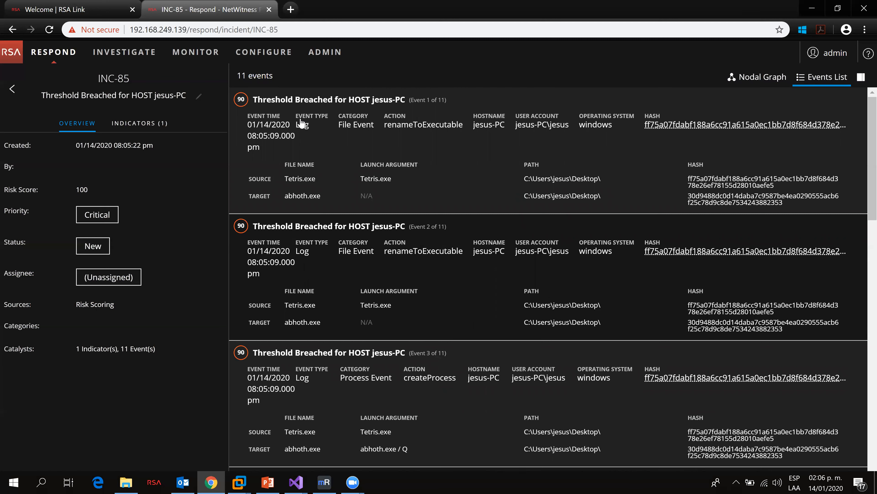
# Step: Return to the nodal graph, pivot from the jesus-PC node to Investigate Hosts/Files and open the jesus-PC host
pyautogui.click(764, 79)
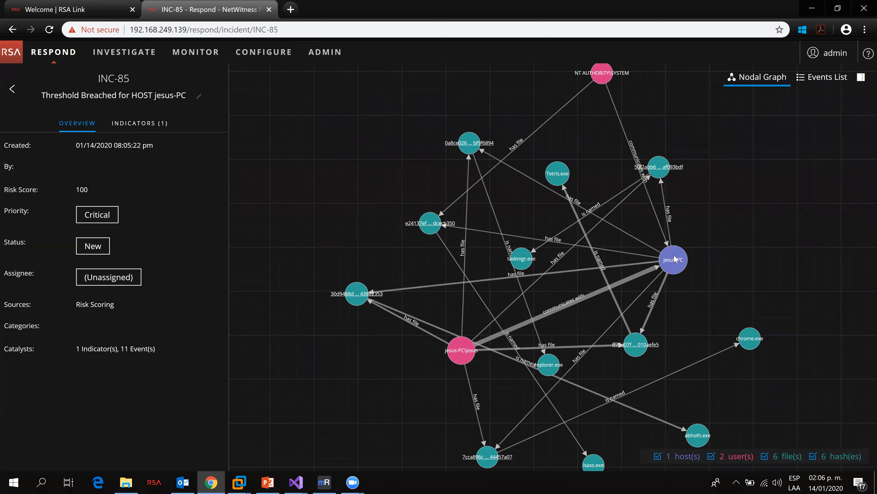
pyautogui.moveTo(676, 259)
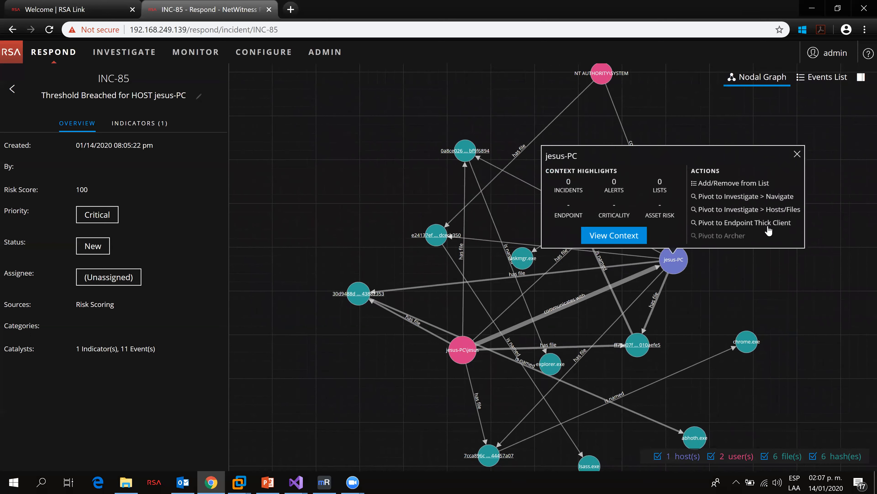
pyautogui.click(763, 212)
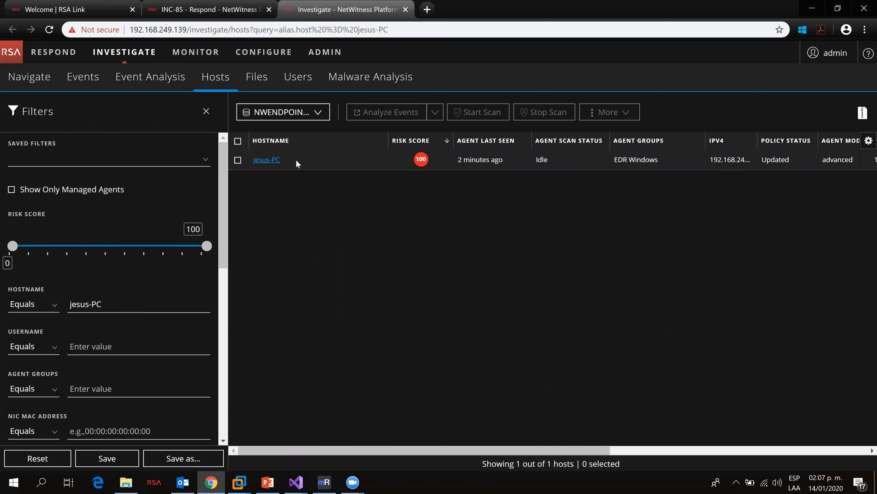
pyautogui.click(268, 161)
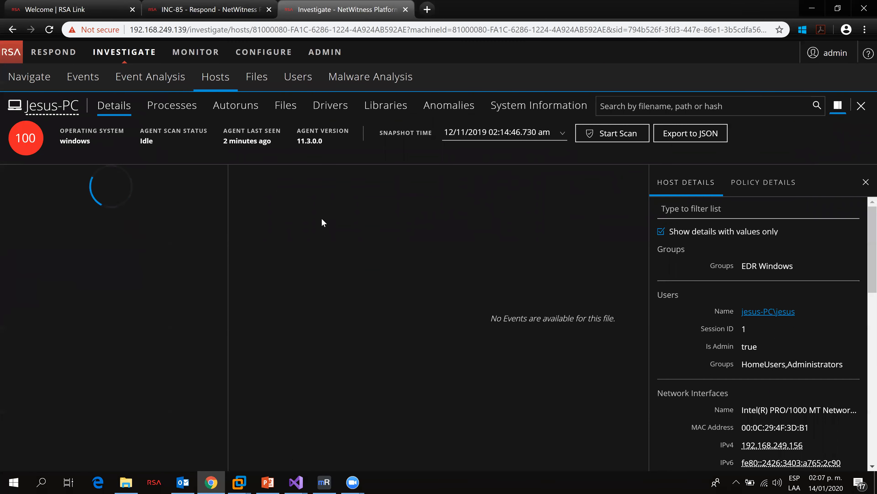
# Step: Review the host's Ransomware Abhoth Suspicious, Disables Firewall and Ransomware Suspicious alert events
pyautogui.click(204, 208)
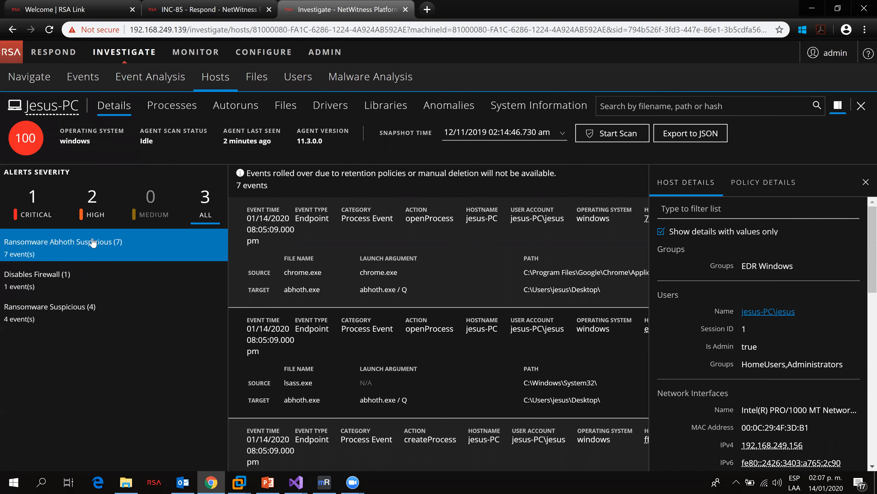
pyautogui.scroll(-6, 408, 273)
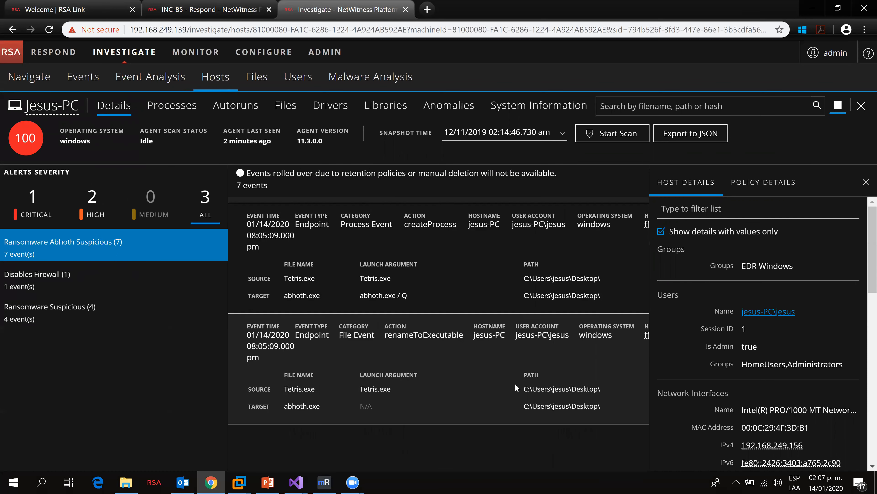
pyautogui.scroll(6, 517, 399)
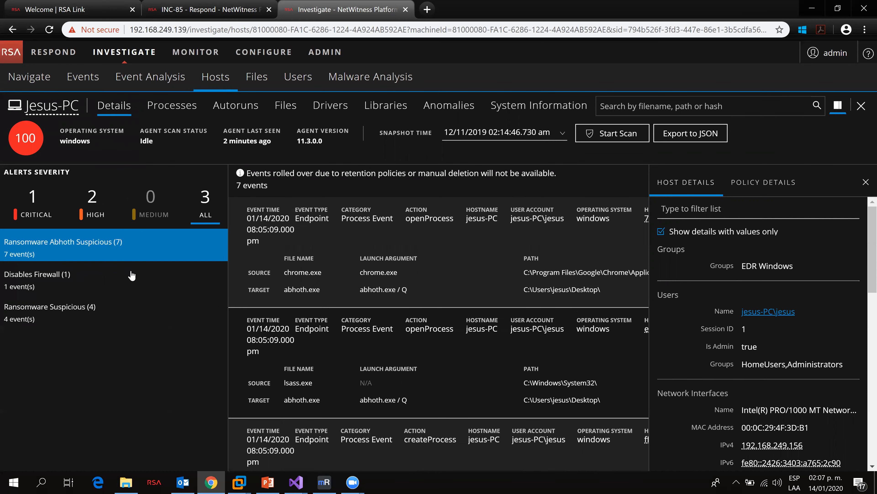
pyautogui.click(53, 287)
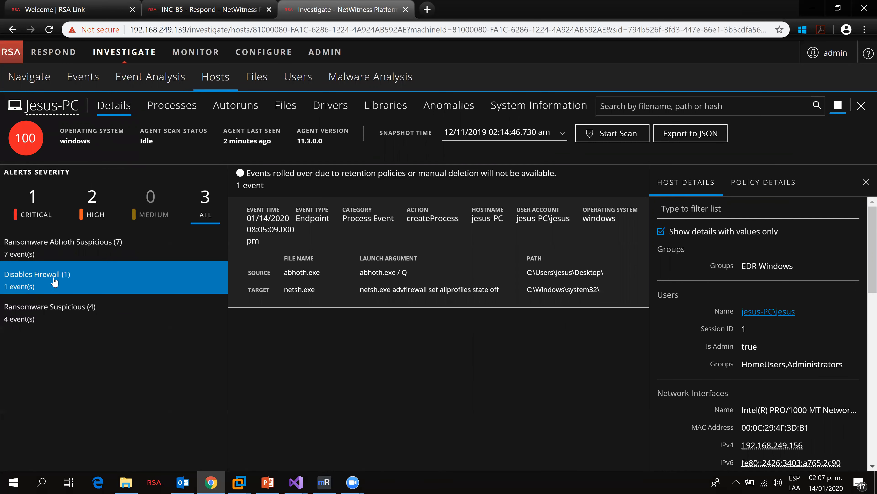
pyautogui.click(77, 318)
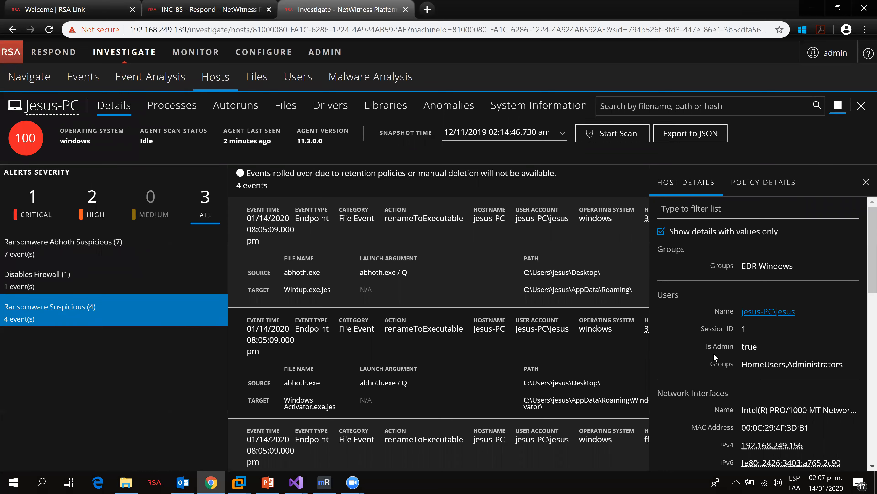
# Step: Expand the first Ransomware Suspicious event to inspect its source, target and data details
pyautogui.scroll(-5, 776, 365)
pyautogui.scroll(-5, 775, 366)
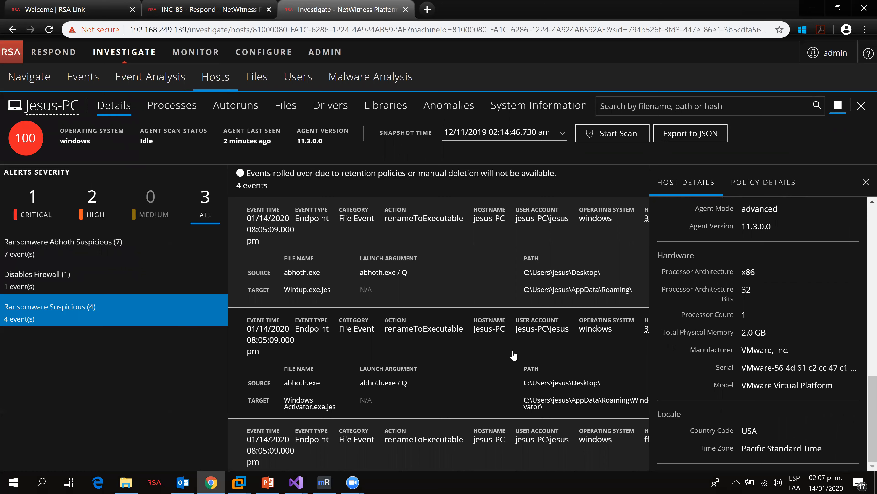
pyautogui.click(428, 224)
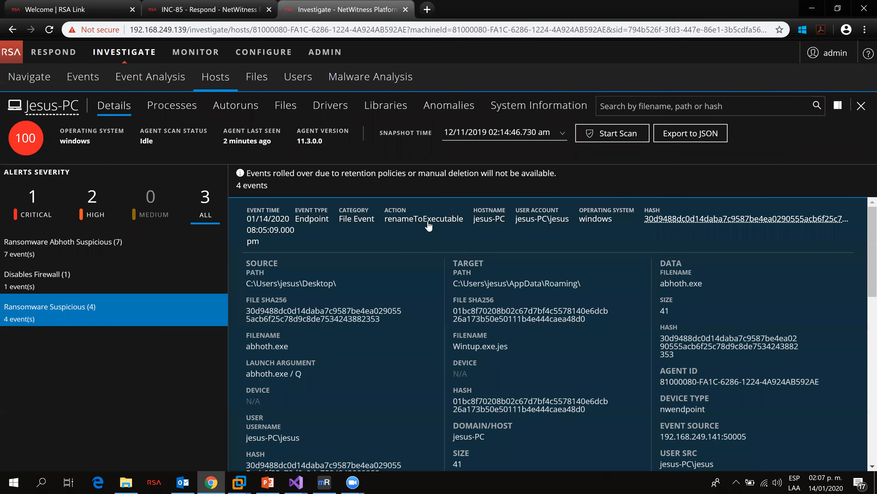
pyautogui.scroll(-5, 557, 320)
pyautogui.scroll(5, 558, 320)
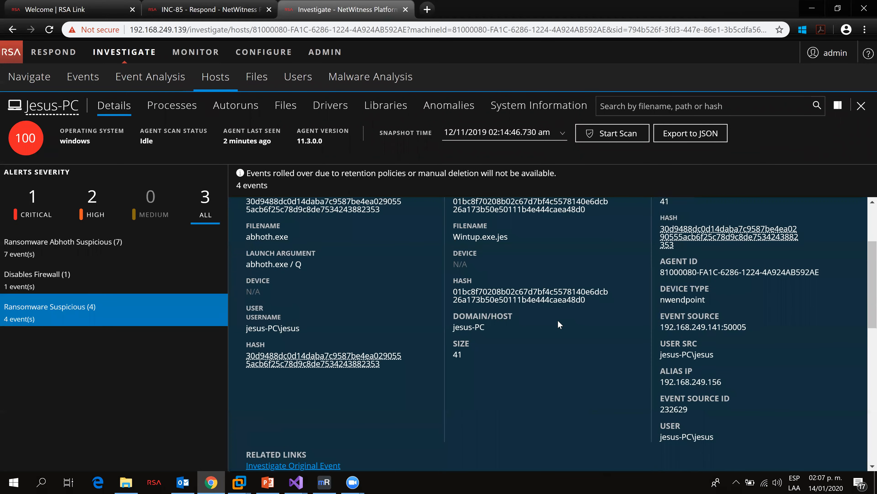
pyautogui.scroll(-5, 642, 337)
pyautogui.scroll(-5, 663, 334)
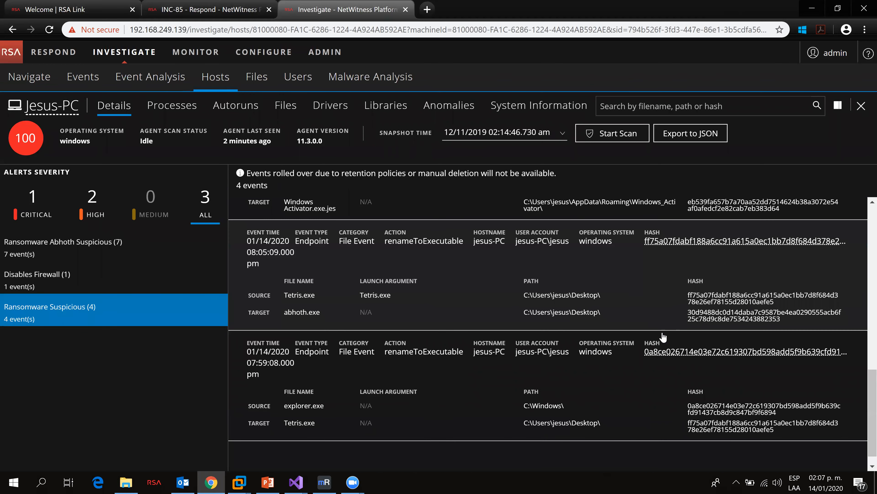
# Step: Select the Disables Firewall alert and expand its createProcess event to inspect the details
pyautogui.click(47, 275)
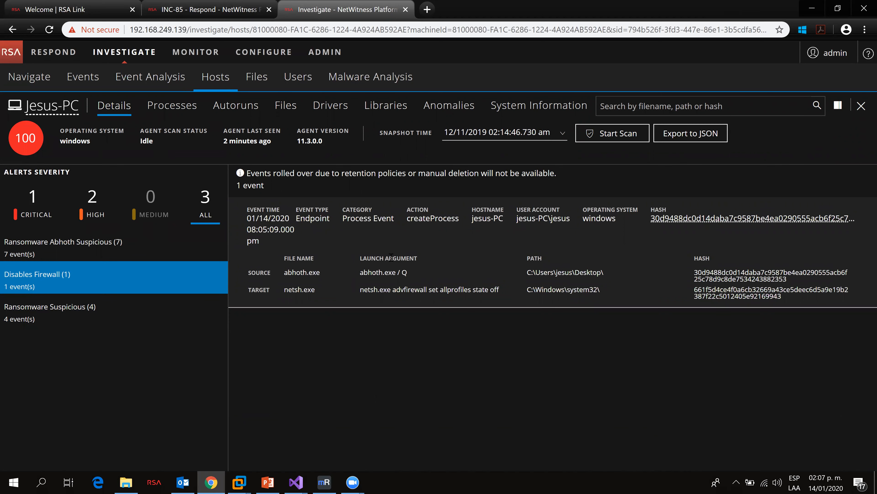
pyautogui.click(422, 220)
pyautogui.scroll(-3, 570, 332)
pyautogui.scroll(3, 570, 332)
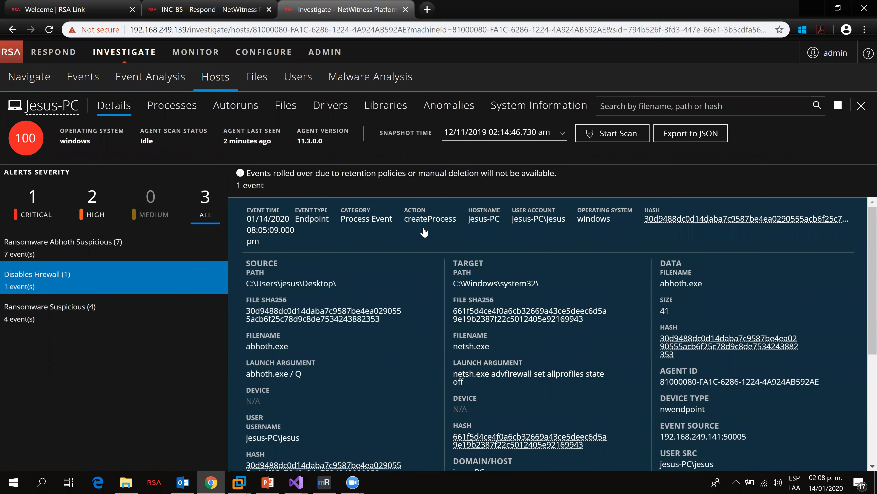
# Step: Scroll to the bottom of the Disables Firewall event details and open Analyze Process for abhoth.exe
pyautogui.scroll(-3, 429, 309)
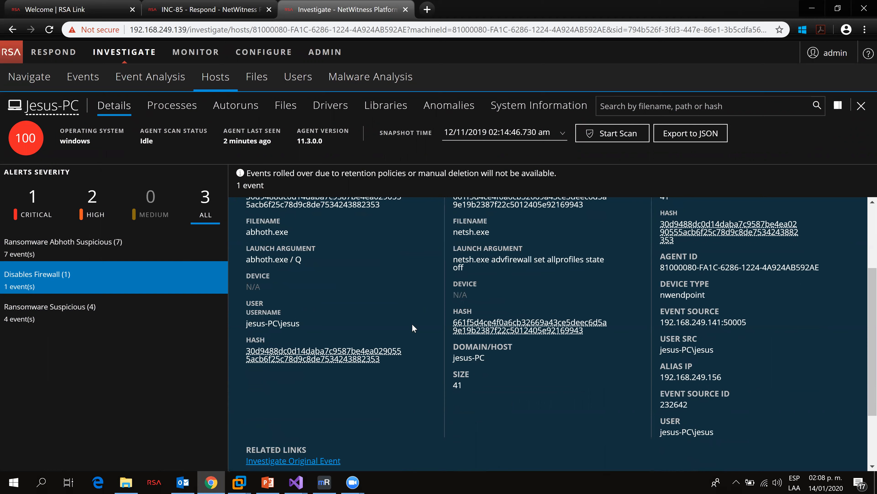
pyautogui.scroll(-2, 401, 343)
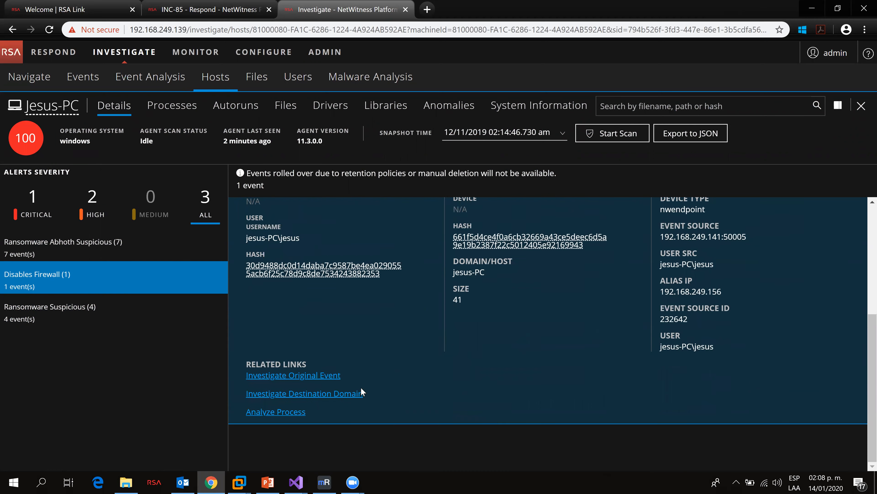
pyautogui.click(290, 412)
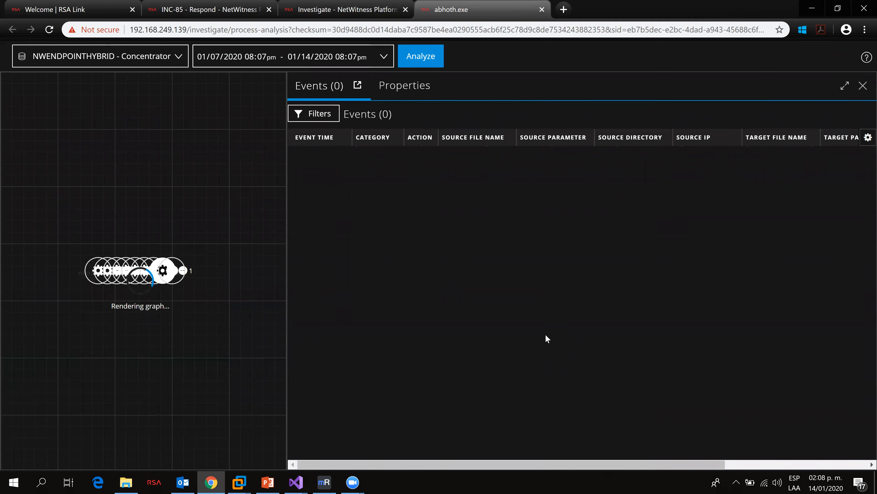
# Step: Pan the process graph and select the Tetris.exe node to list its events
pyautogui.moveTo(245, 337); pyautogui.dragTo(186, 332)
pyautogui.moveTo(249, 331); pyautogui.dragTo(117, 319)
pyautogui.moveTo(173, 325); pyautogui.dragTo(95, 333)
pyautogui.moveTo(192, 339); pyautogui.dragTo(133, 348)
pyautogui.moveTo(193, 351); pyautogui.dragTo(153, 345)
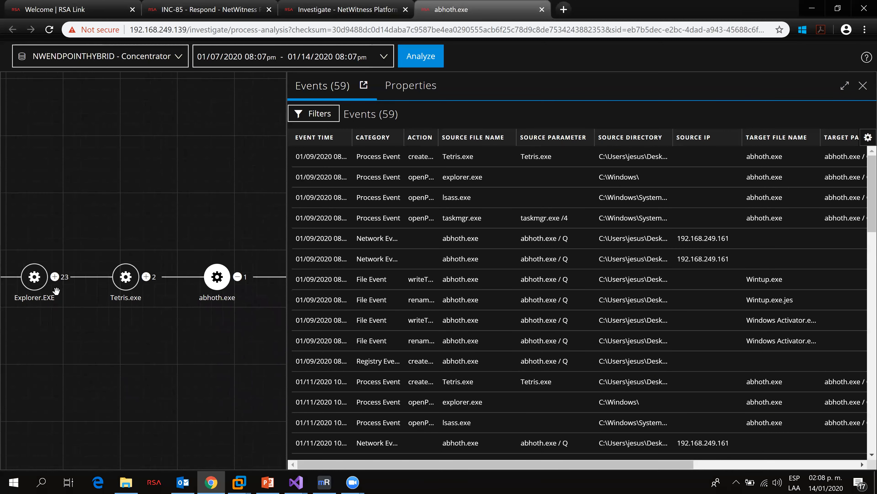
pyautogui.moveTo(128, 286)
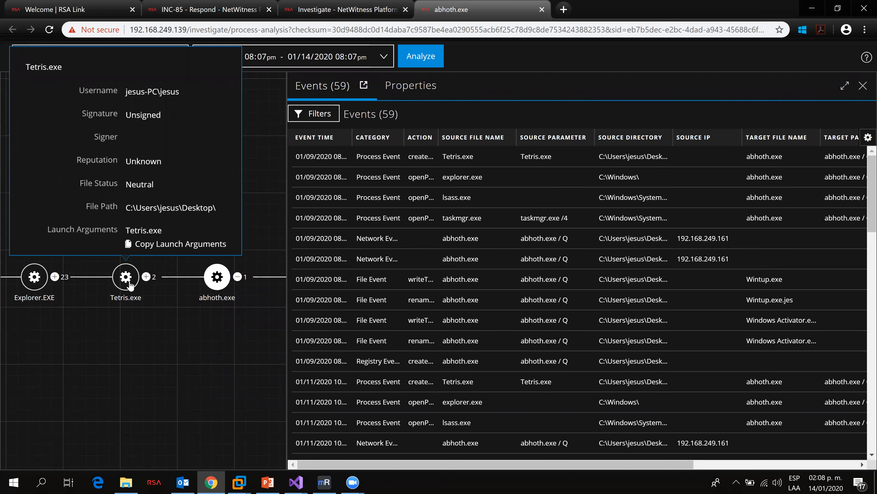
pyautogui.click(129, 282)
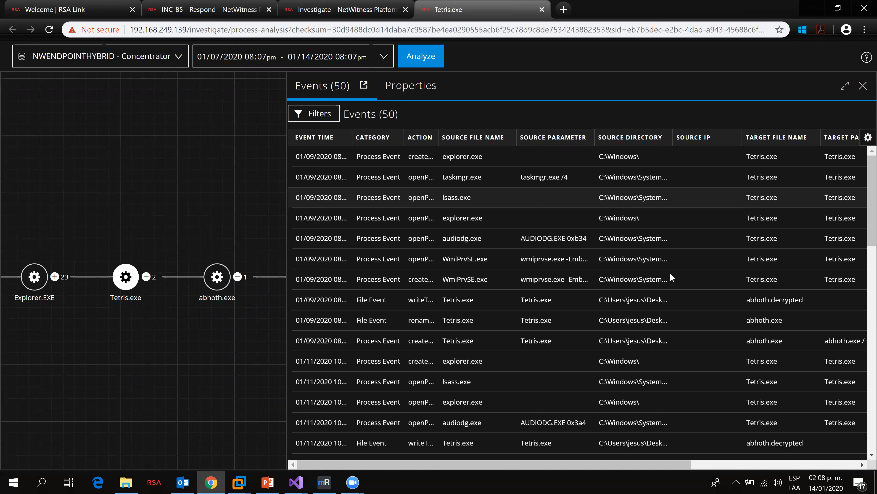
# Step: Examine the Tetris.exe events table, scrolling across its action, source and target file columns
pyautogui.moveTo(580, 465); pyautogui.dragTo(589, 418)
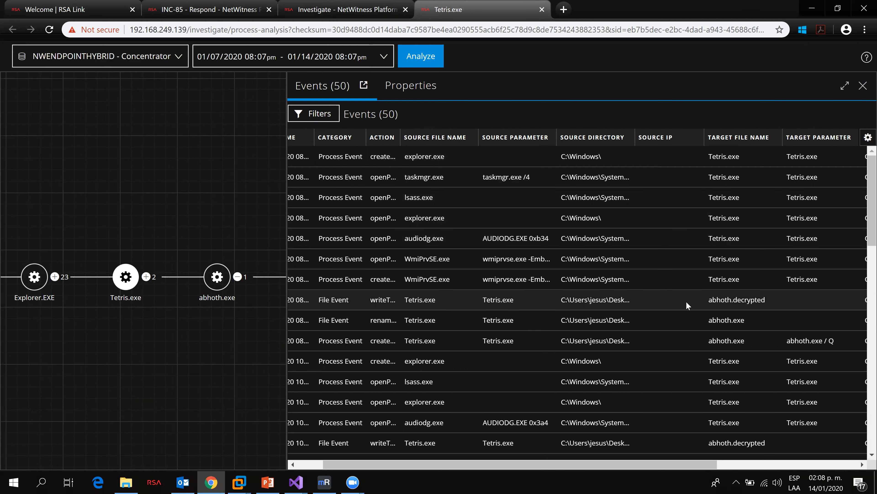
pyautogui.moveTo(709, 302); pyautogui.dragTo(759, 305)
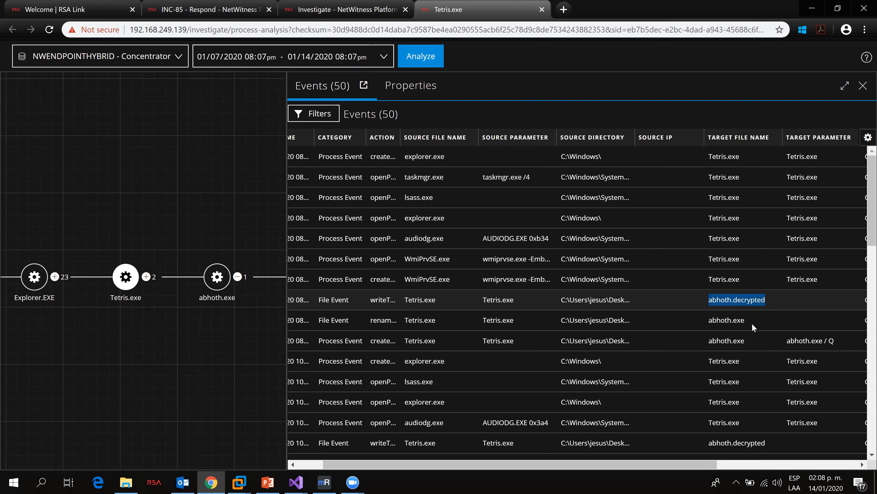
pyautogui.moveTo(711, 464); pyautogui.dragTo(671, 463)
pyautogui.scroll(-3, 645, 371)
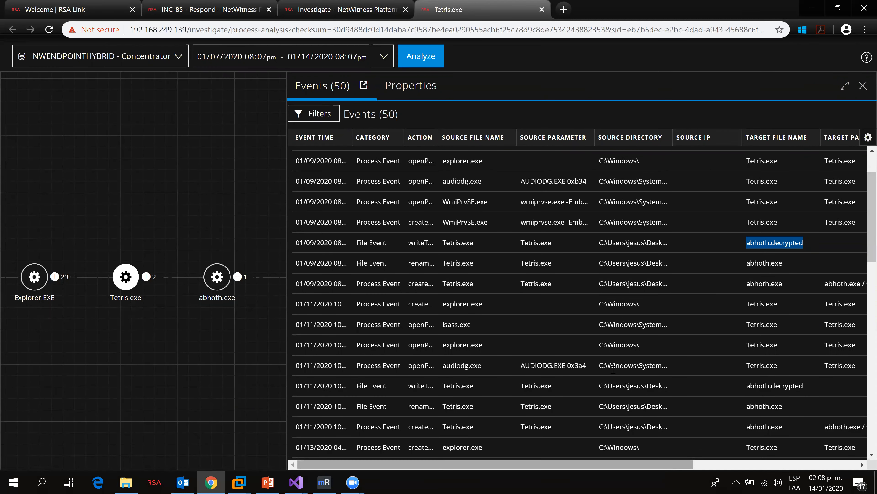
pyautogui.moveTo(438, 138); pyautogui.dragTo(517, 146)
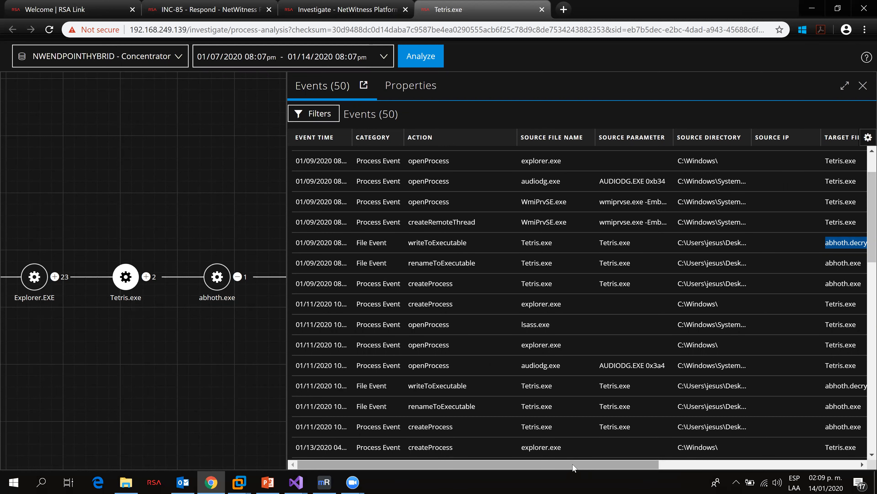
pyautogui.moveTo(572, 467); pyautogui.dragTo(681, 468)
pyautogui.moveTo(431, 243); pyautogui.dragTo(454, 244)
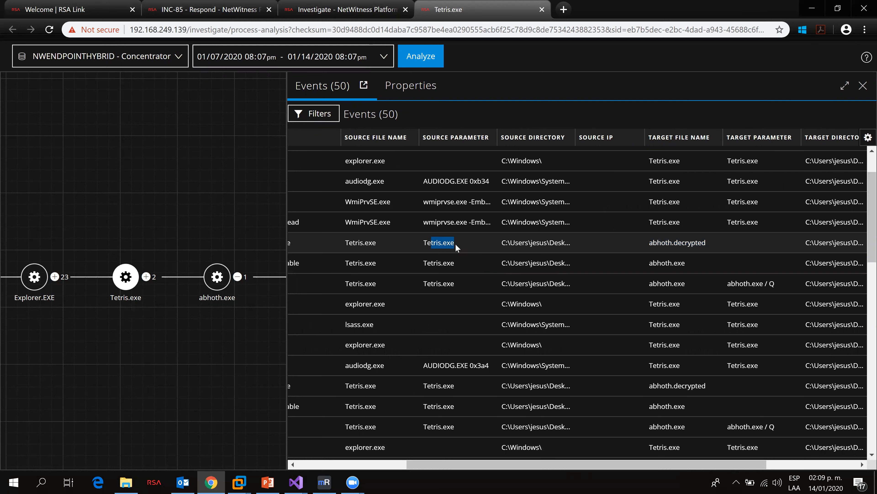
pyautogui.moveTo(651, 243); pyautogui.dragTo(703, 246)
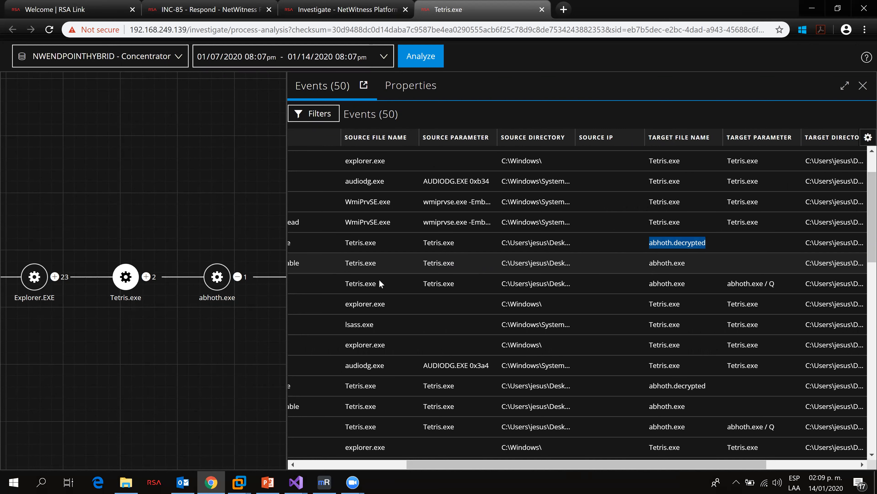
pyautogui.moveTo(455, 464); pyautogui.dragTo(361, 464)
pyautogui.moveTo(391, 264); pyautogui.dragTo(439, 265)
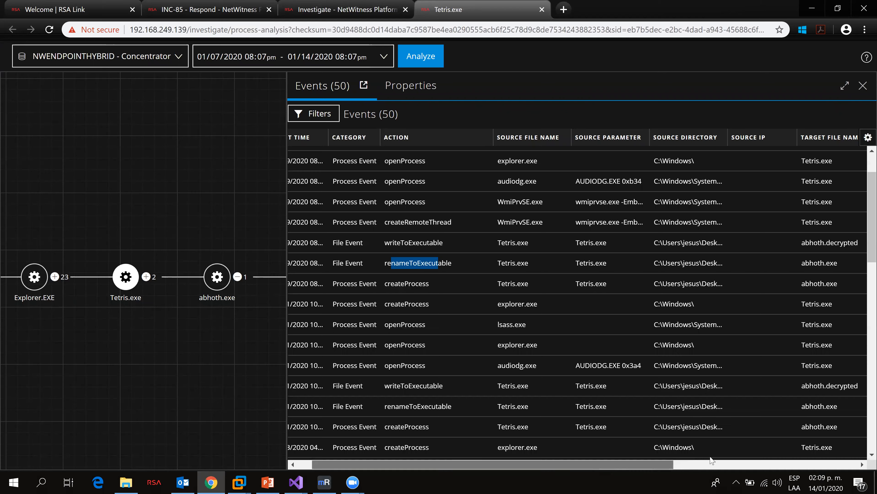
pyautogui.hscroll(6, 711, 458)
pyautogui.moveTo(639, 262); pyautogui.dragTo(593, 263)
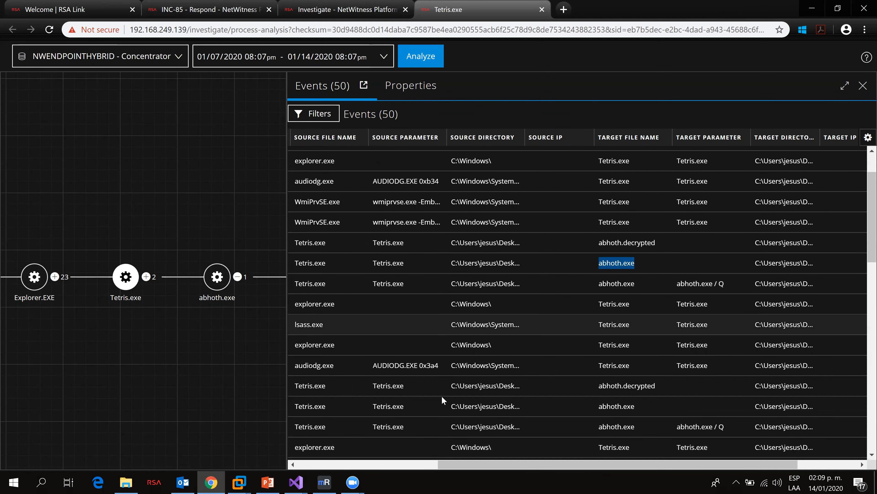
# Step: Switch to the Windows 7 VM in VMware Workstation to view its desktop, then return to the browser
pyautogui.click(239, 480)
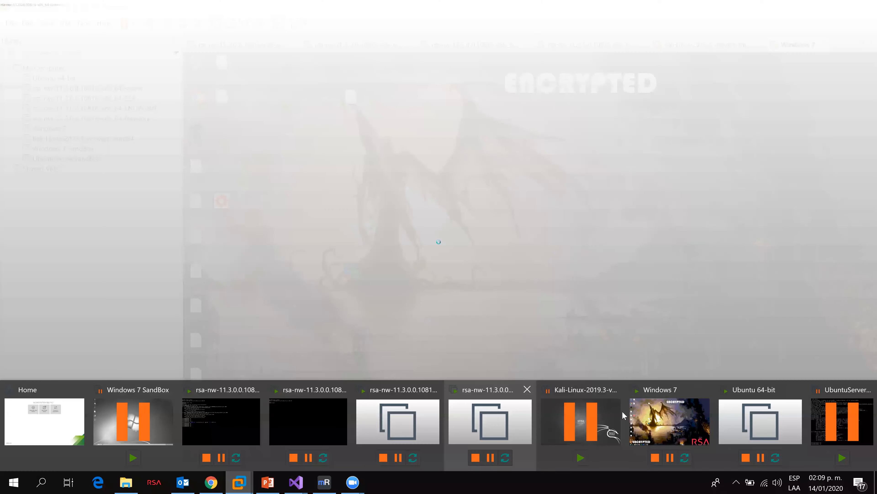
pyautogui.click(664, 412)
pyautogui.click(198, 138)
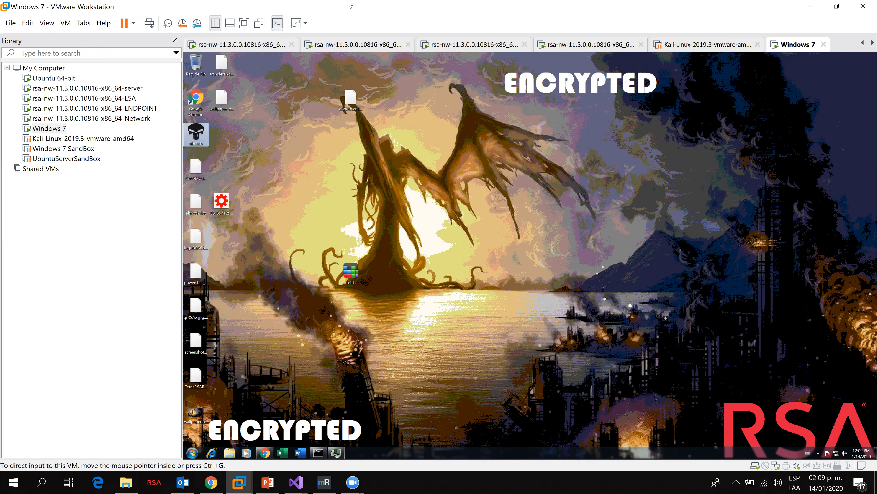
pyautogui.hotkey('alt', 'Tab')
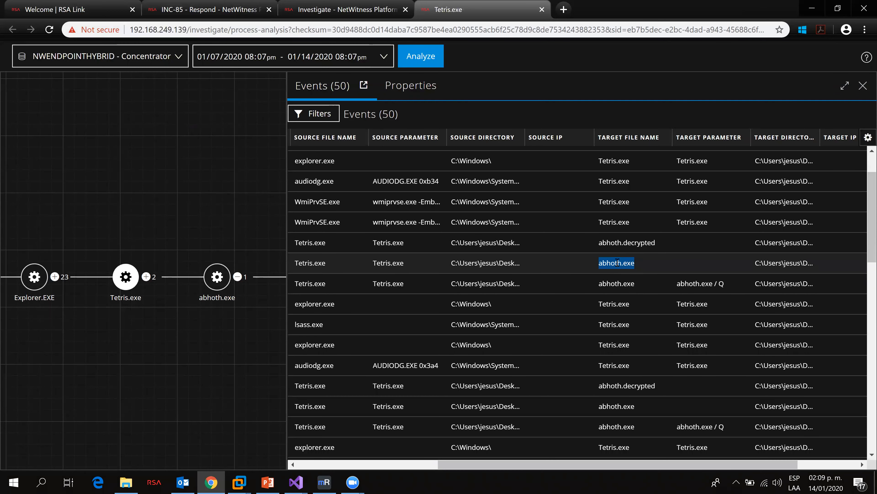
# Step: Scroll through the remaining Tetris.exe events across the later dates, reviewing their actions and targets
pyautogui.moveTo(447, 261); pyautogui.dragTo(633, 259)
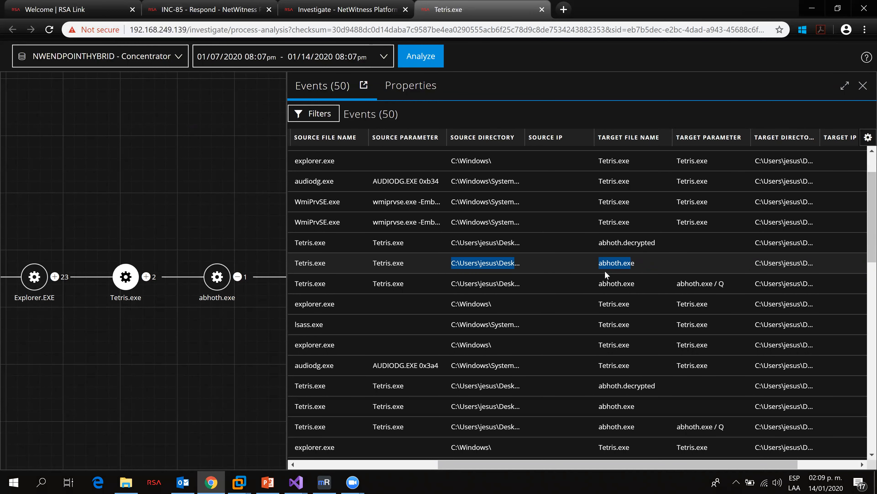
pyautogui.scroll(-5, 550, 301)
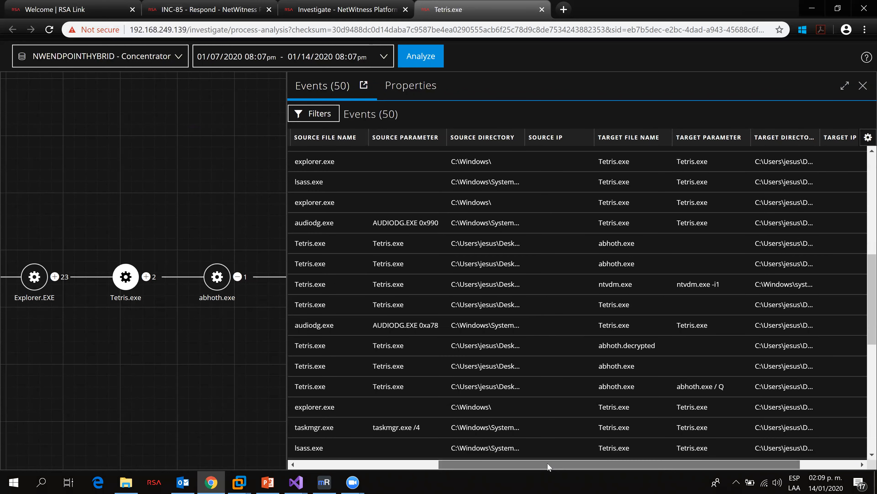
pyautogui.moveTo(548, 464); pyautogui.dragTo(455, 464)
pyautogui.scroll(-6, 515, 354)
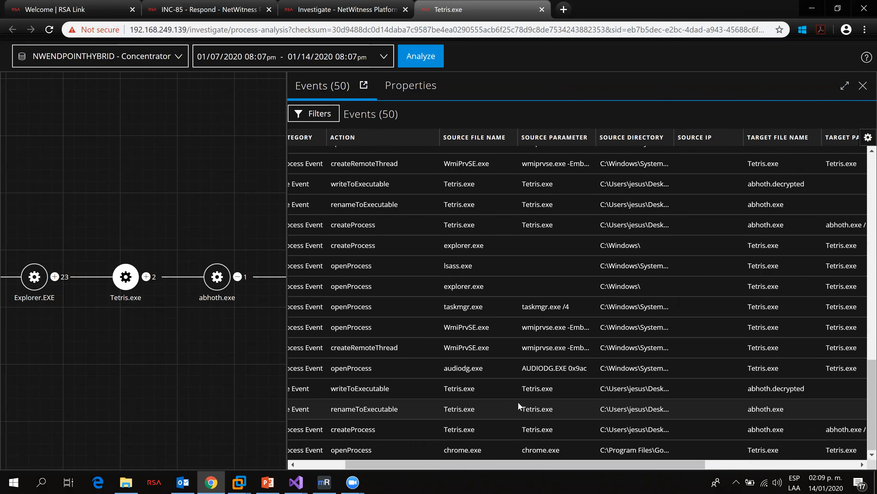
pyautogui.moveTo(370, 347); pyautogui.dragTo(398, 330)
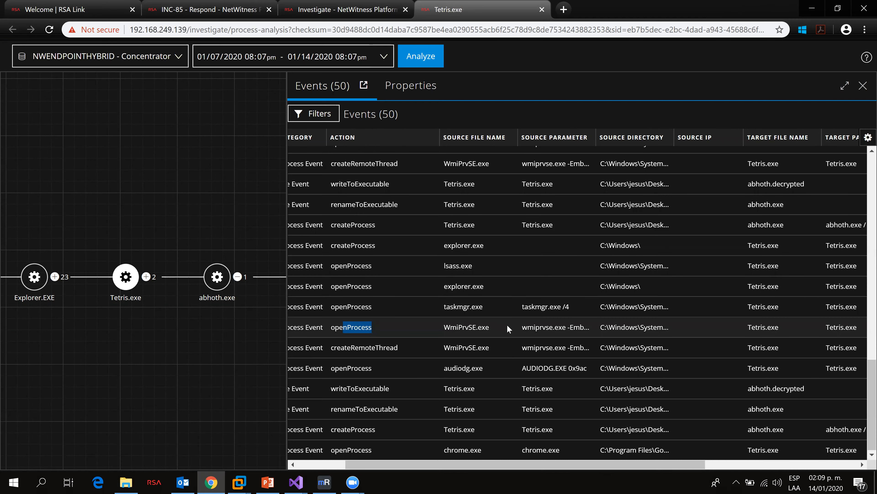
pyautogui.scroll(-1, 507, 324)
pyautogui.moveTo(508, 465); pyautogui.dragTo(459, 453)
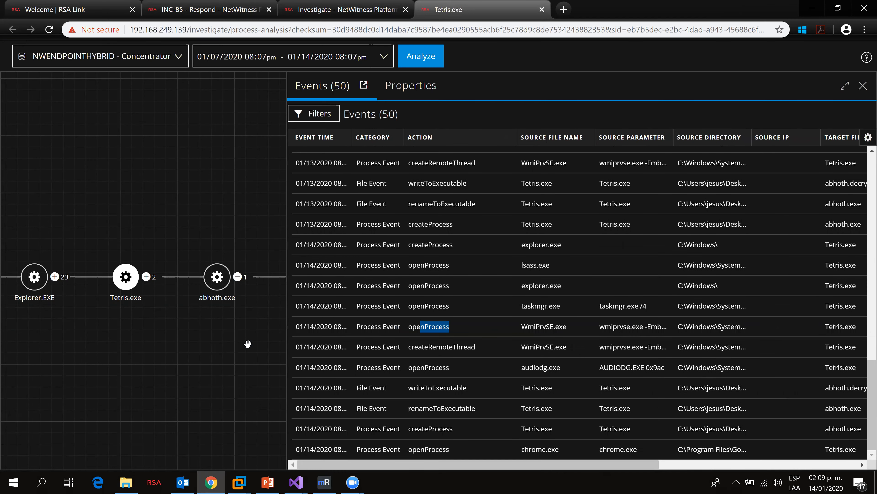
# Step: Pan the graph, select the abhoth.exe node and scroll to the top of its event list
pyautogui.moveTo(162, 287); pyautogui.dragTo(118, 284)
pyautogui.moveTo(174, 280)
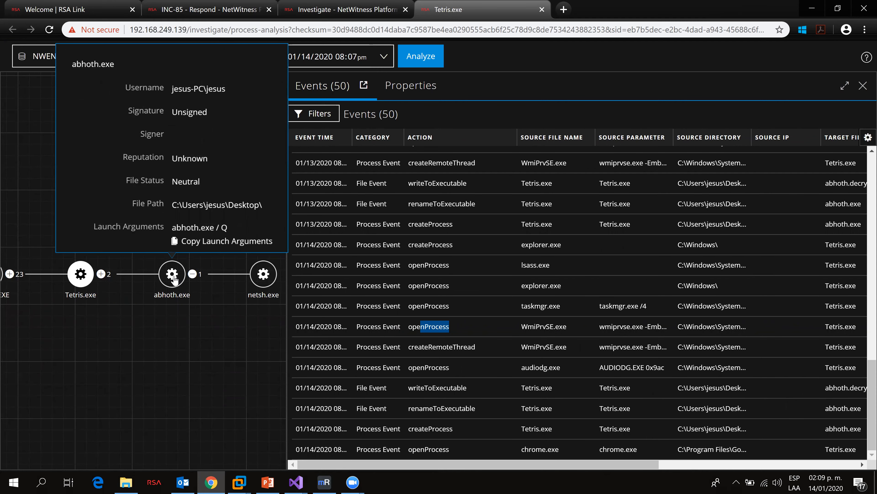
pyautogui.click(173, 279)
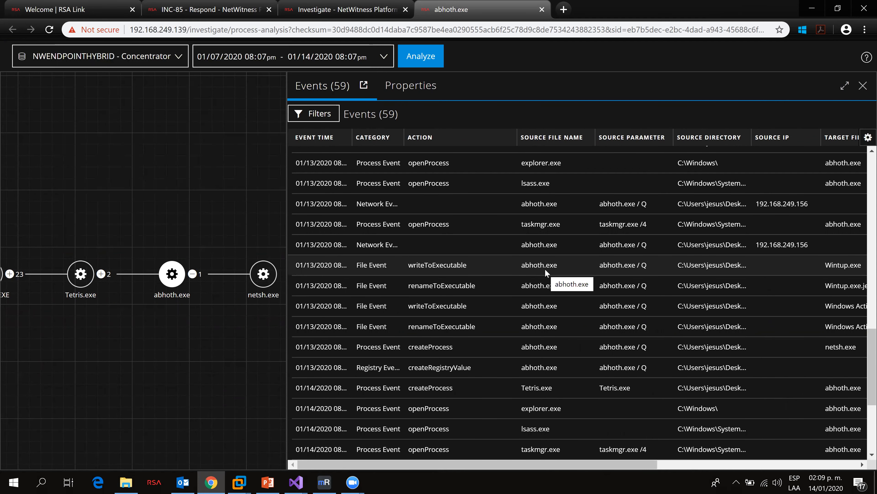
pyautogui.scroll(15, 545, 269)
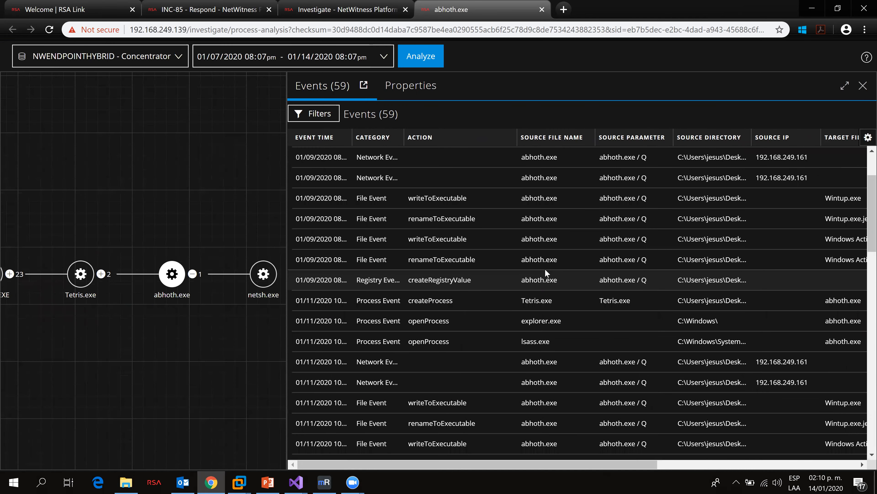
pyautogui.scroll(3, 545, 269)
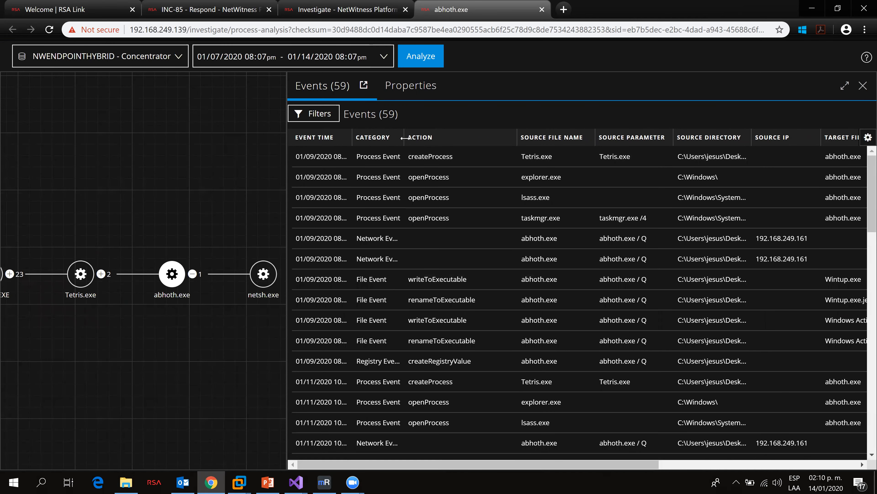
# Step: Examine the abhoth.exe events, scrolling across the action, source, target IP and domain name columns
pyautogui.moveTo(404, 138); pyautogui.dragTo(425, 142)
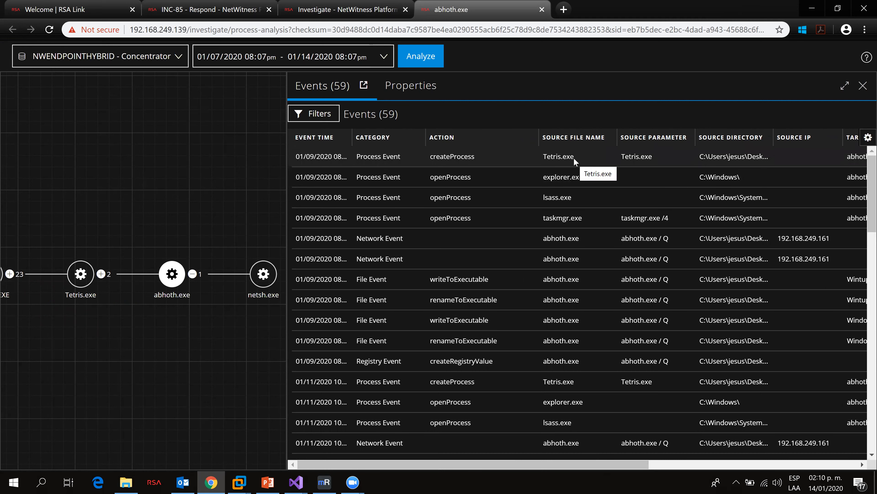
pyautogui.moveTo(433, 280); pyautogui.dragTo(461, 279)
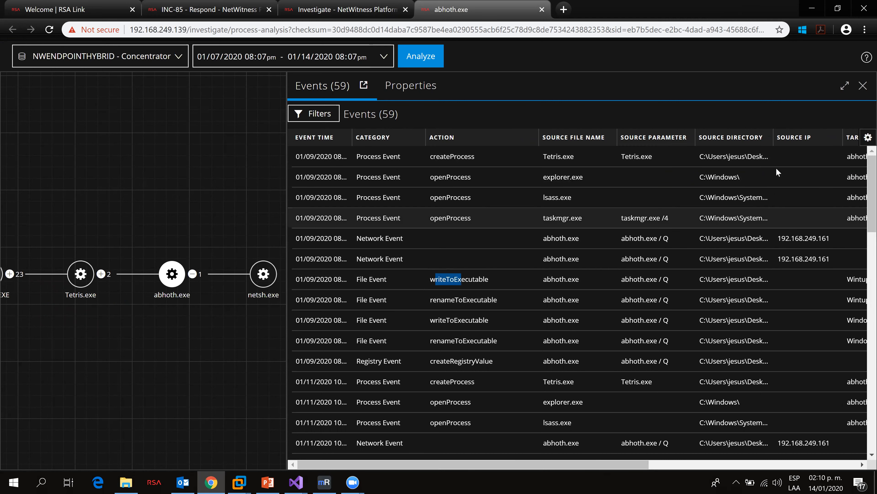
pyautogui.moveTo(773, 139); pyautogui.dragTo(810, 146)
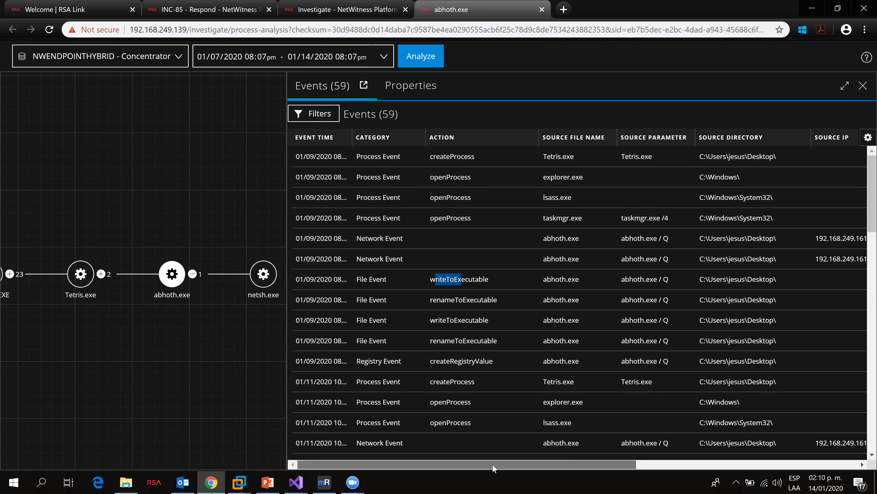
pyautogui.moveTo(490, 465); pyautogui.dragTo(560, 465)
pyautogui.moveTo(548, 238); pyautogui.dragTo(502, 239)
pyautogui.click(548, 238)
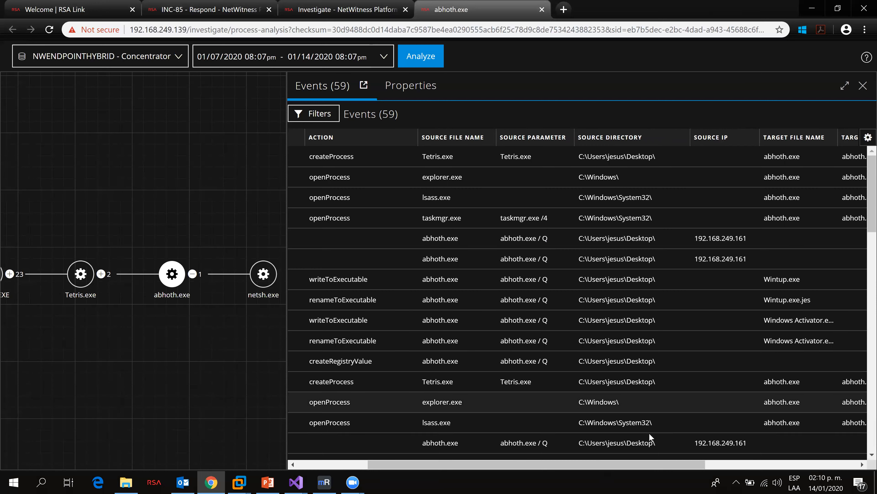
pyautogui.moveTo(647, 466); pyautogui.dragTo(725, 463)
pyautogui.moveTo(750, 463); pyautogui.dragTo(799, 462)
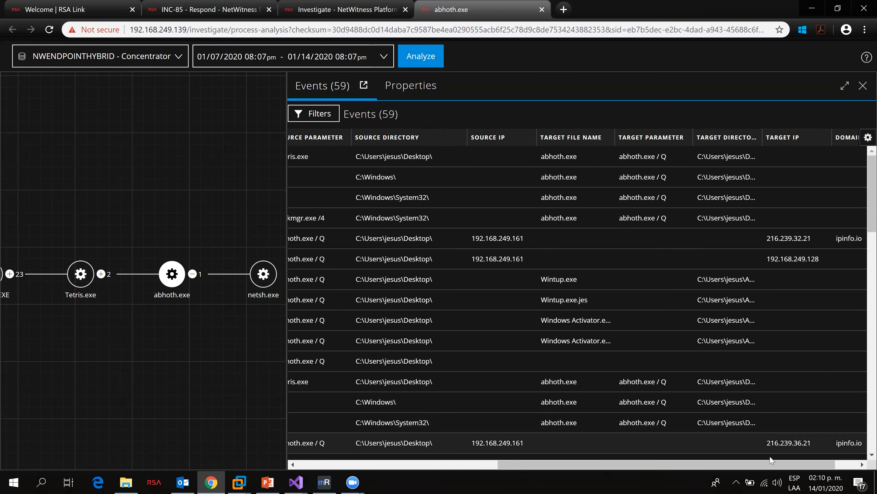
pyautogui.moveTo(815, 463); pyautogui.dragTo(836, 463)
pyautogui.moveTo(835, 239)
pyautogui.mouseDown()
pyautogui.moveTo(802, 239)
pyautogui.moveTo(828, 240)
pyautogui.mouseUp()
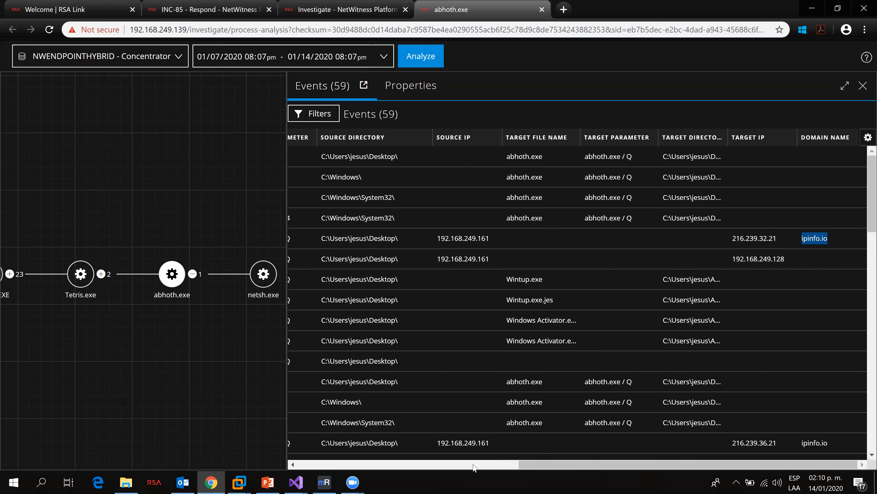
pyautogui.moveTo(295, 483)
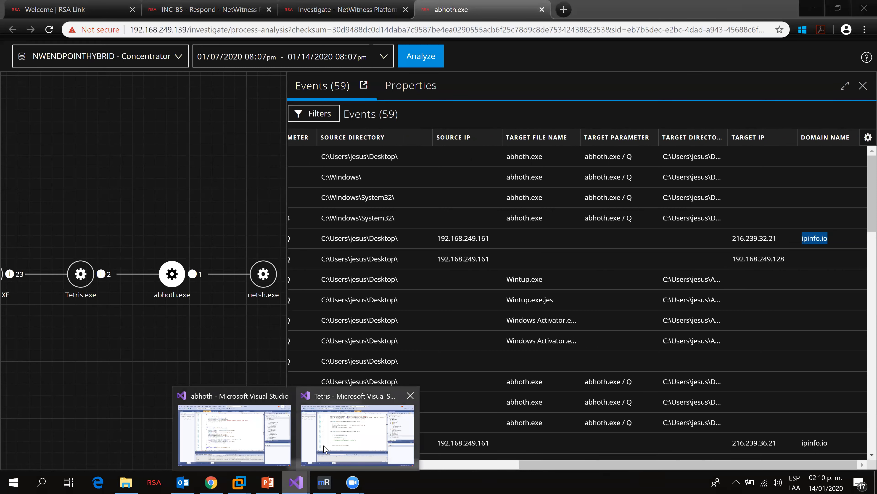
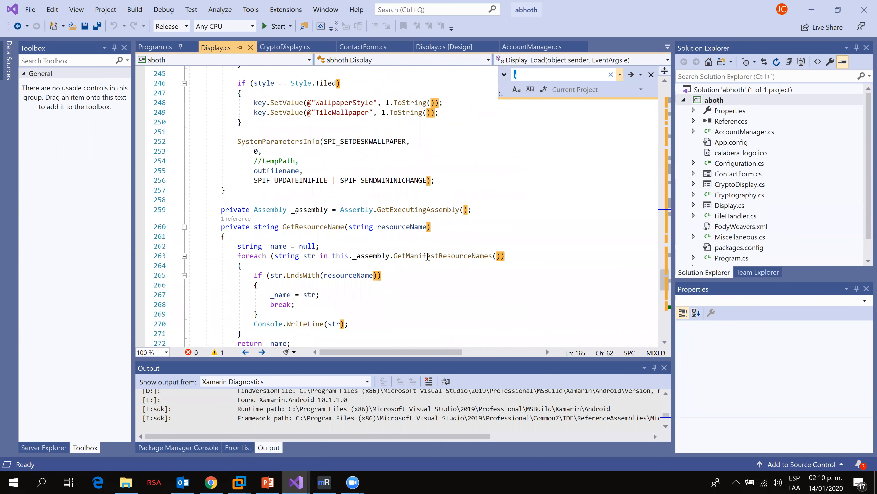
# Step: Search the abhoth project code for the domain ipinfo.io, copying the domain name from the abhoth.exe event list
pyautogui.write('ip')
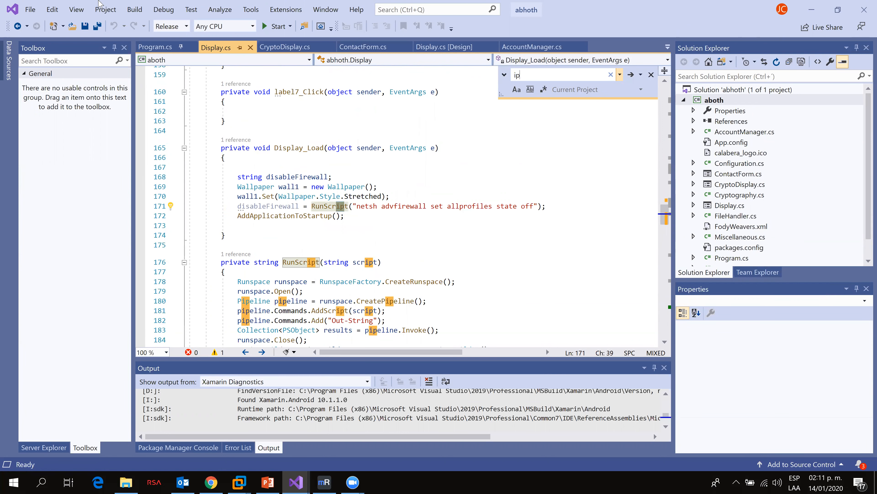
pyautogui.hotkey('alt', 'Tab')
pyautogui.rightClick(819, 238)
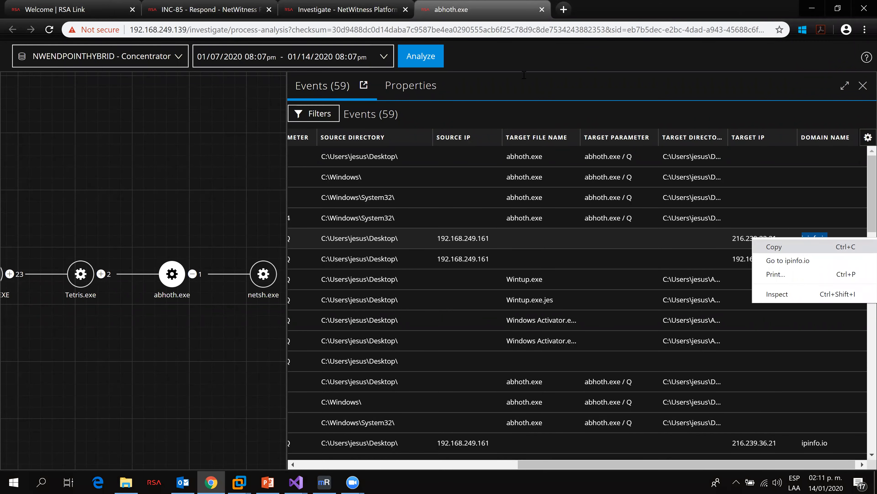
pyautogui.hotkey('alt', 'Tab')
pyautogui.write('ipinfo.io')
pyautogui.press('Return')
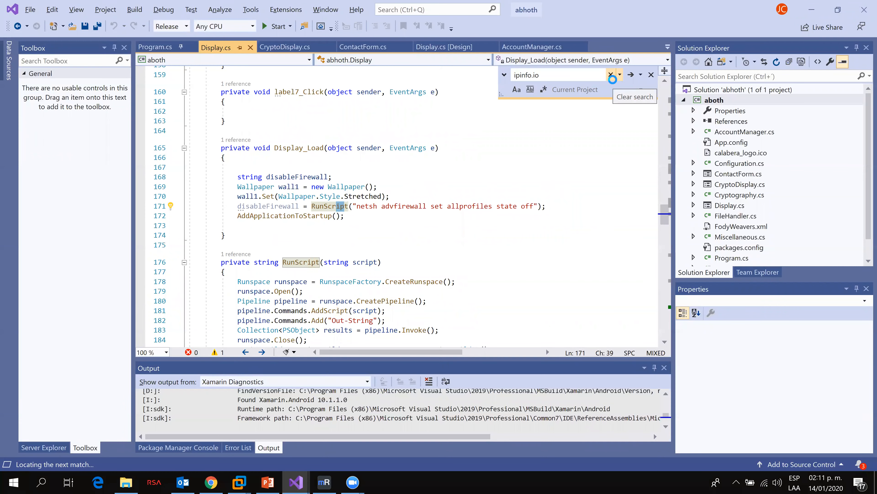
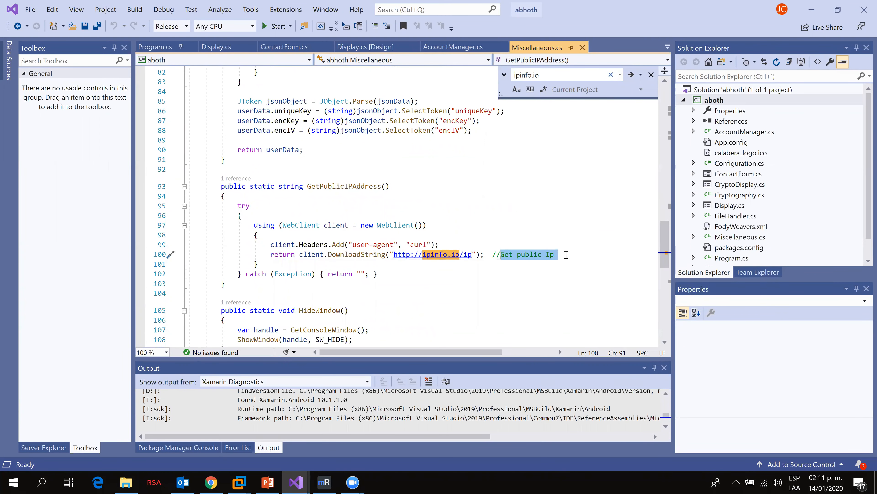
# Step: Select the target IP 192.168.249.128 in the abhoth.exe event list, then return to the abhoth code and browse upward through Miscellaneous.cs
pyautogui.hotkey('alt', 'Tab')
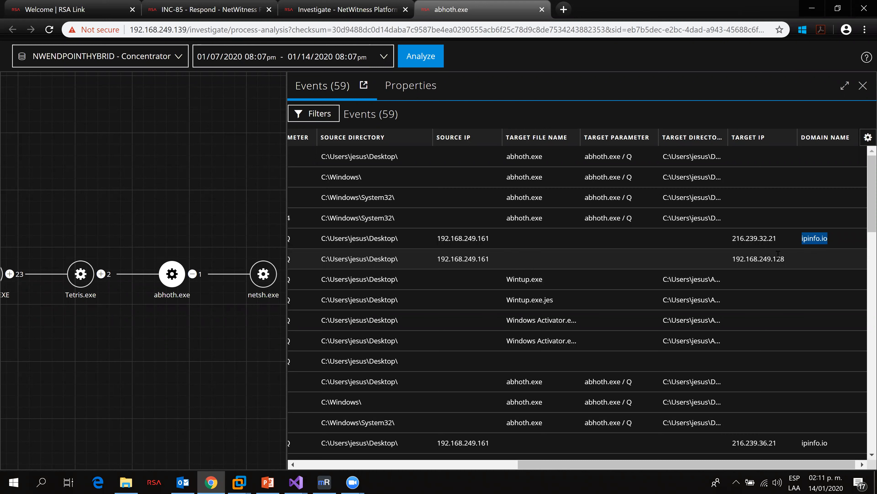
pyautogui.moveTo(785, 259); pyautogui.dragTo(734, 261)
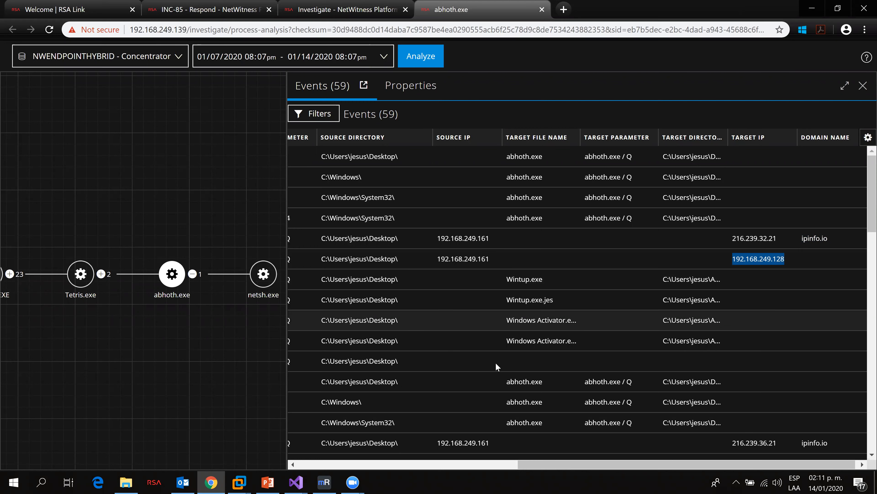
pyautogui.click(297, 482)
pyautogui.click(251, 431)
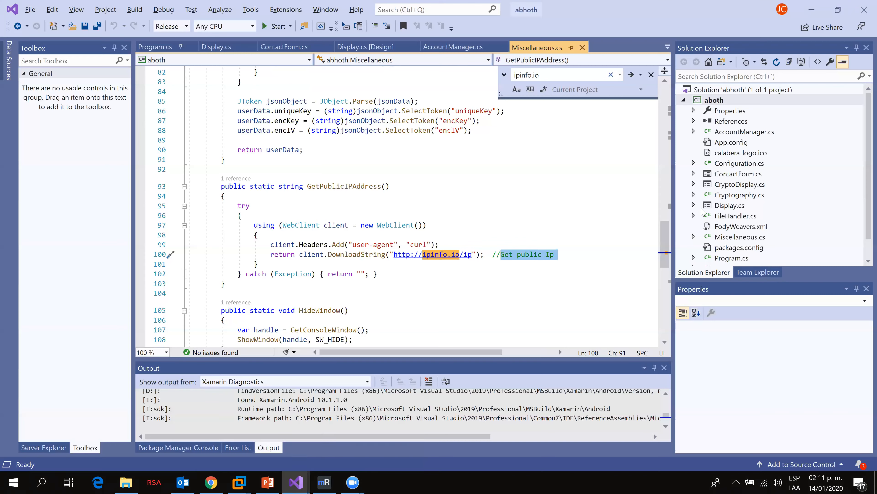
pyautogui.scroll(3, 648, 238)
pyautogui.scroll(7, 648, 238)
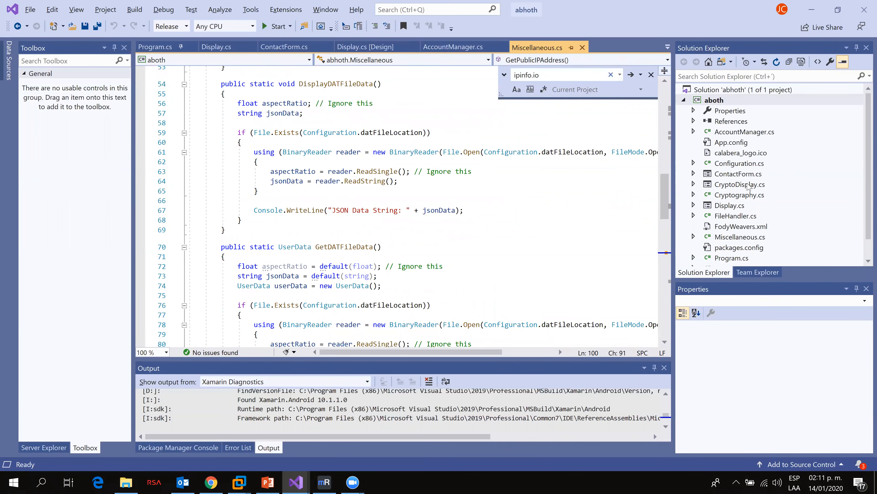
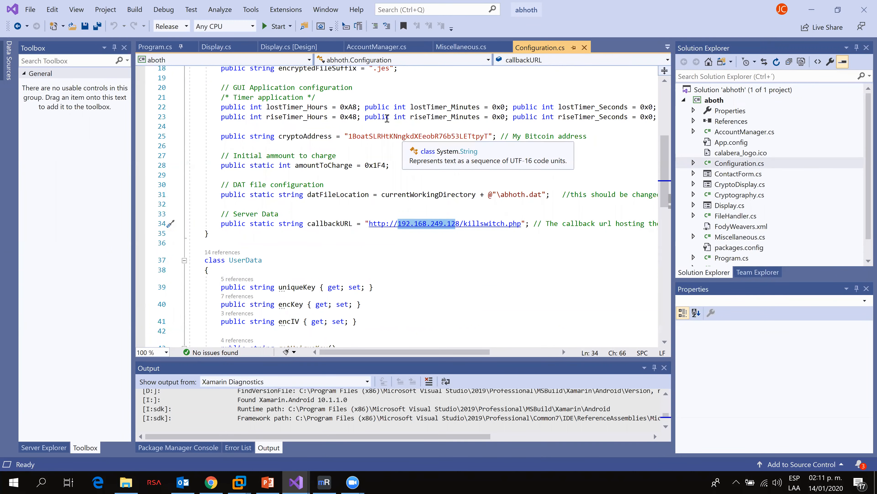
# Step: Switch back to the NetWitness process analysis and inspect the Tetris.exe node's details in the process graph
pyautogui.hotkey('alt', 'Tab')
pyautogui.moveTo(783, 259); pyautogui.dragTo(733, 259)
pyautogui.moveTo(526, 465); pyautogui.dragTo(415, 445)
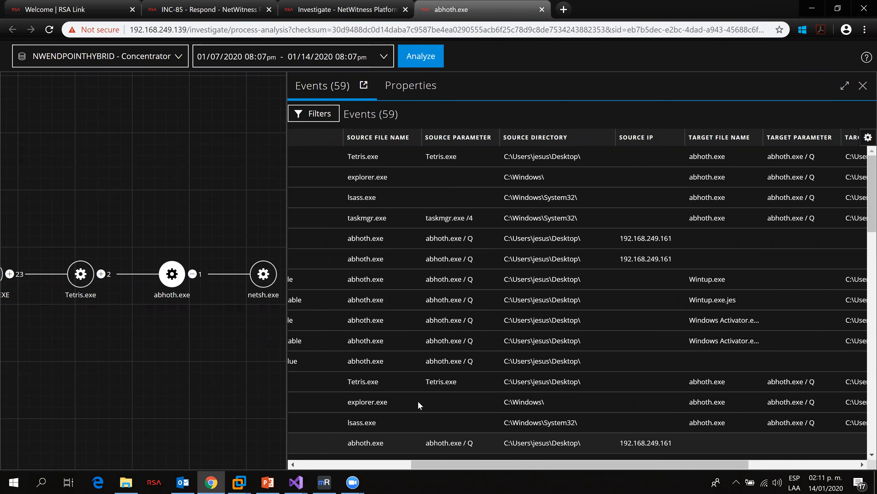
pyautogui.moveTo(89, 283)
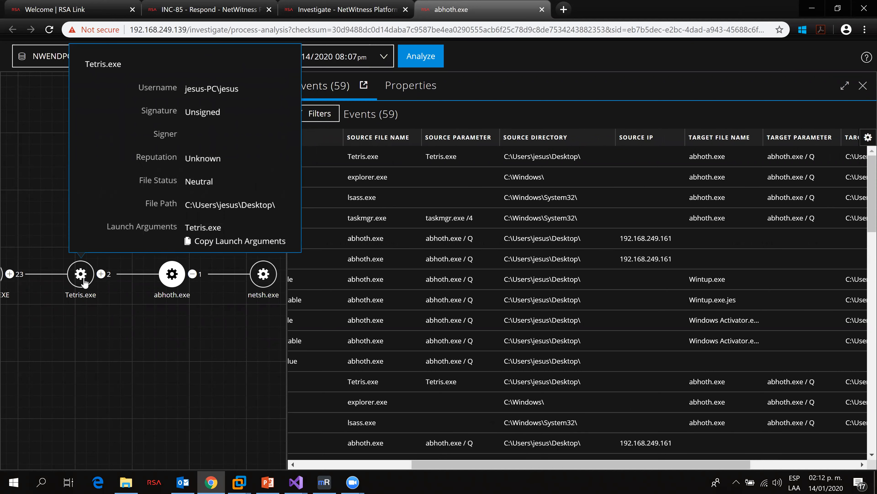
pyautogui.moveTo(173, 282)
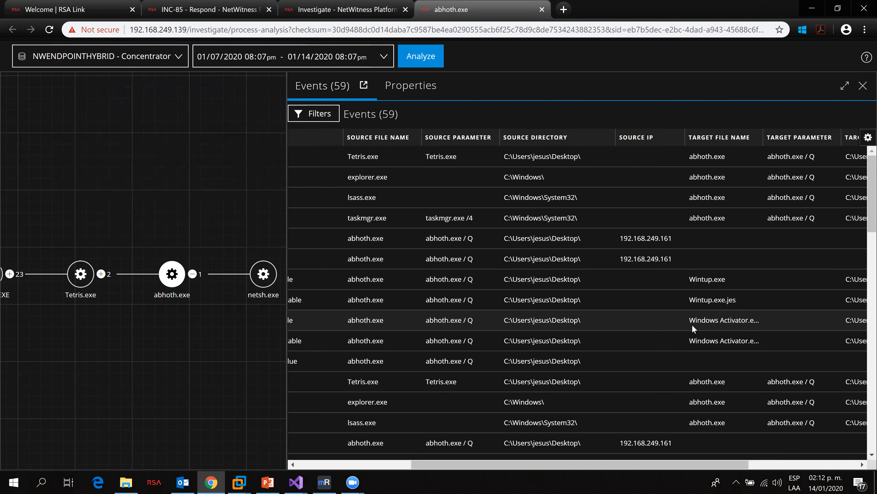
# Step: Widen the Target File Name column in the abhoth.exe events and highlight the Windows Activator.exe.jes entry
pyautogui.moveTo(664, 464); pyautogui.dragTo(653, 445)
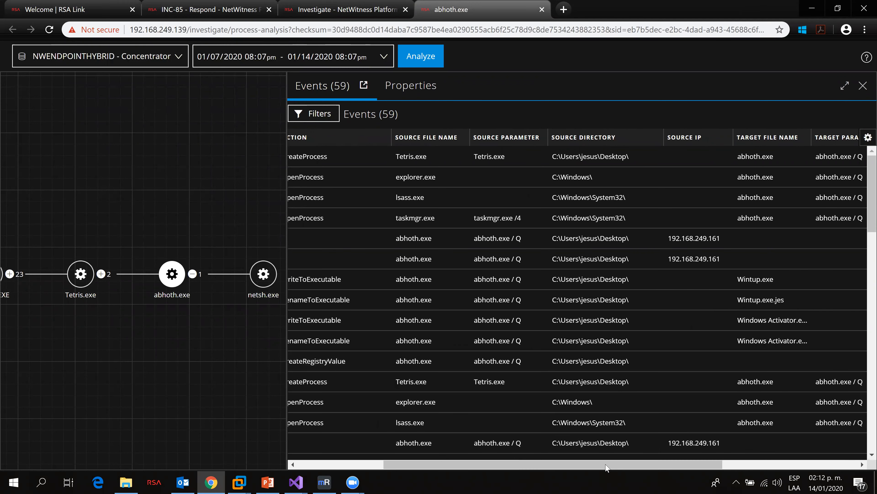
pyautogui.moveTo(606, 467); pyautogui.dragTo(706, 467)
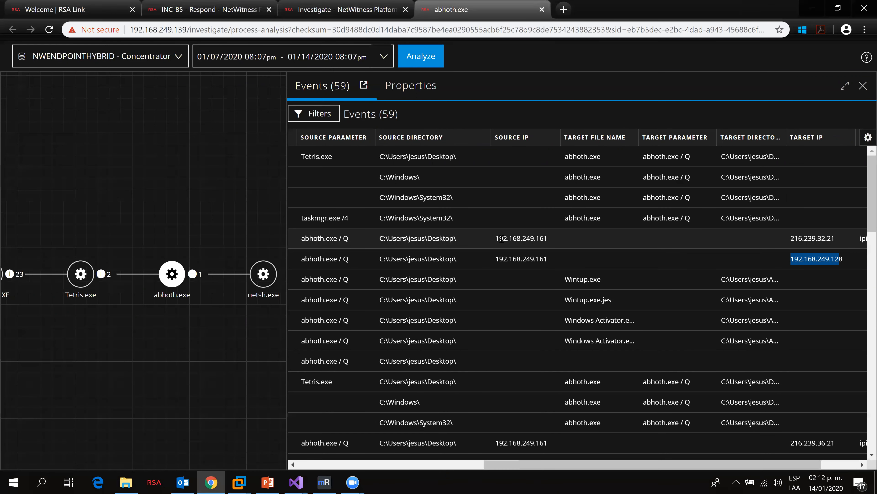
pyautogui.scroll(-3, 596, 365)
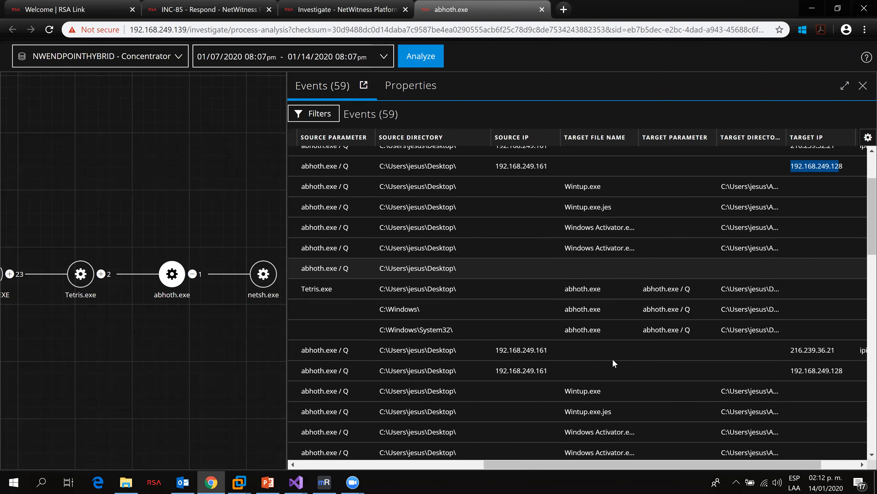
pyautogui.moveTo(639, 137); pyautogui.dragTo(731, 137)
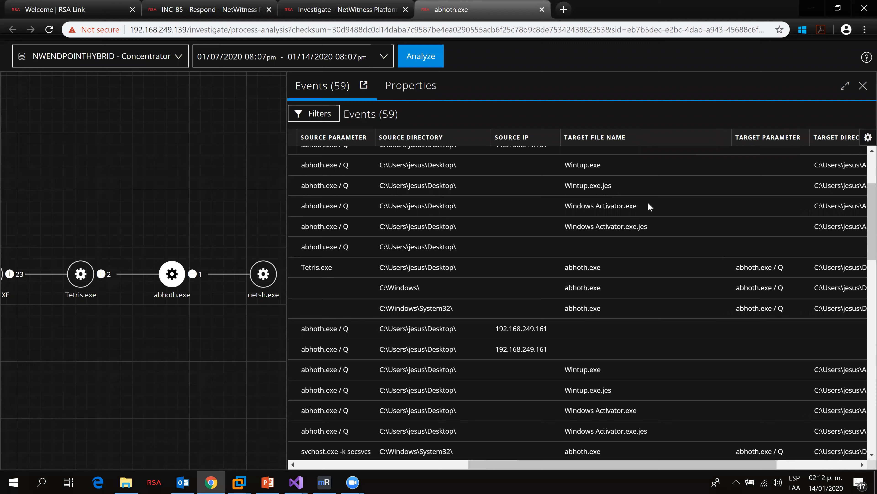
pyautogui.moveTo(653, 226); pyautogui.dragTo(570, 226)
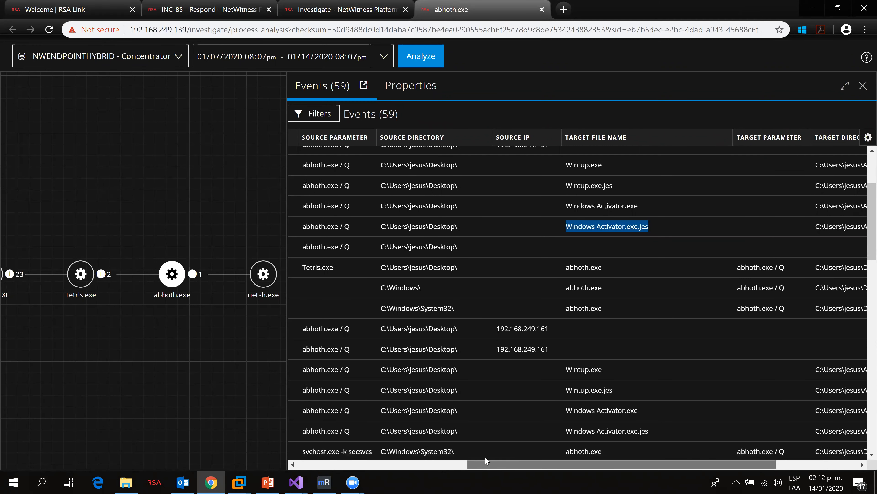
# Step: Review the action types of the abhoth.exe events, such as writeToExecutable and renameToExecutable, across the table
pyautogui.hscroll(-5, 441, 373)
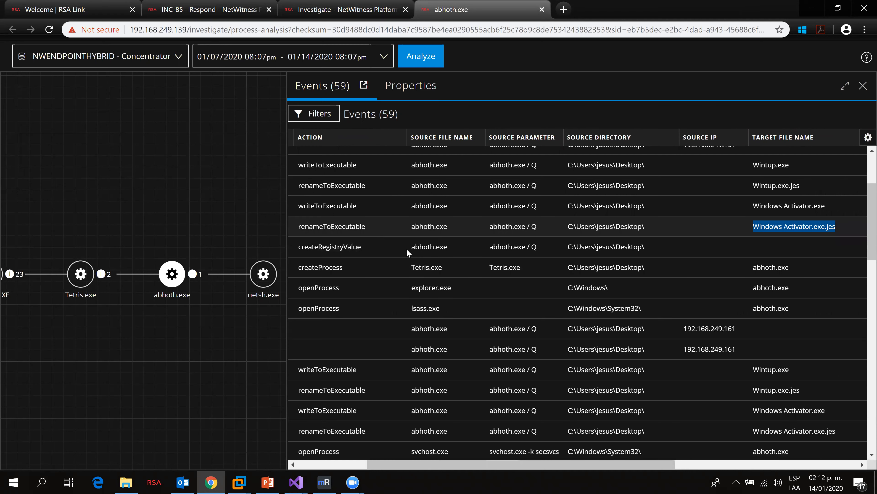
pyautogui.moveTo(525, 464); pyautogui.dragTo(664, 463)
pyautogui.moveTo(580, 225); pyautogui.dragTo(502, 227)
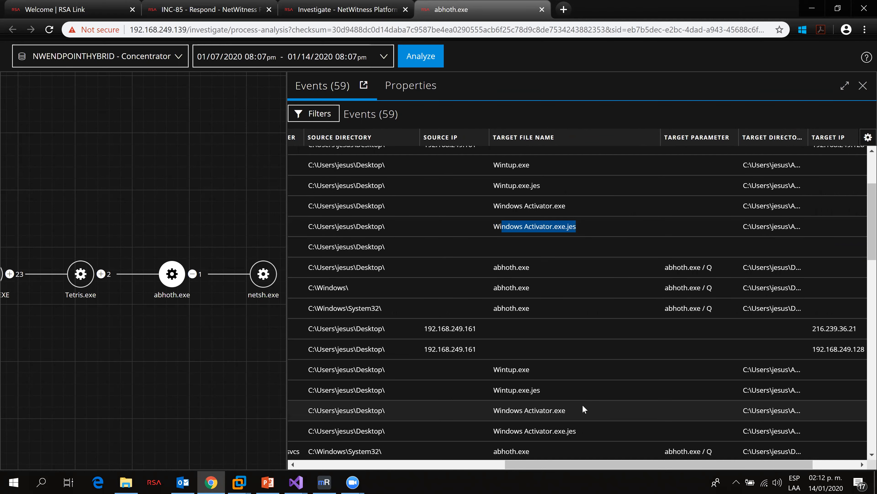
pyautogui.scroll(-10, 584, 393)
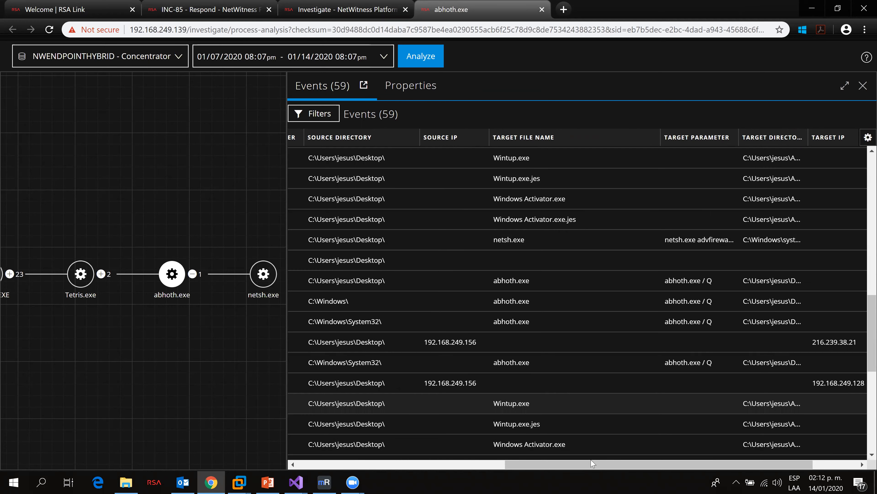
# Step: Highlight the Users\jesus\Desktop source directory in a later abhoth.exe network event and browse the surrounding columns
pyautogui.moveTo(589, 465); pyautogui.dragTo(338, 446)
pyautogui.scroll(-3, 532, 301)
pyautogui.moveTo(694, 269); pyautogui.dragTo(749, 269)
pyautogui.moveTo(593, 465); pyautogui.dragTo(648, 465)
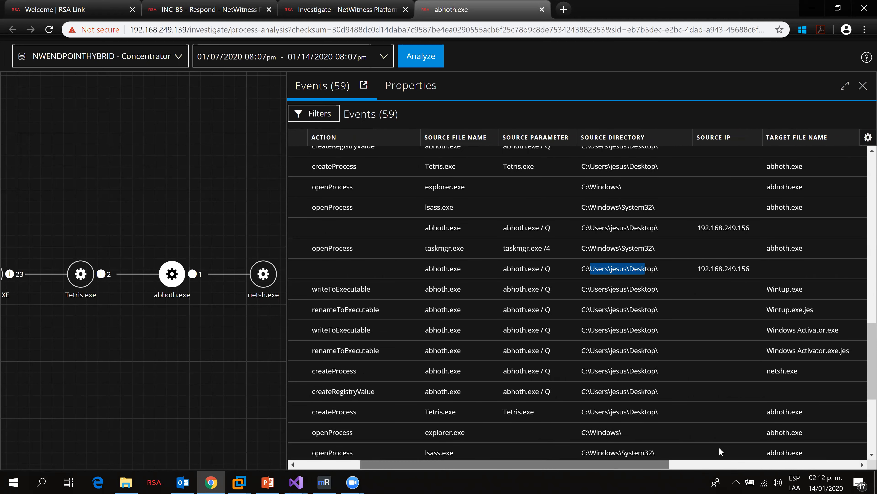
pyautogui.hscroll(6, 739, 445)
pyautogui.hscroll(-2, 768, 440)
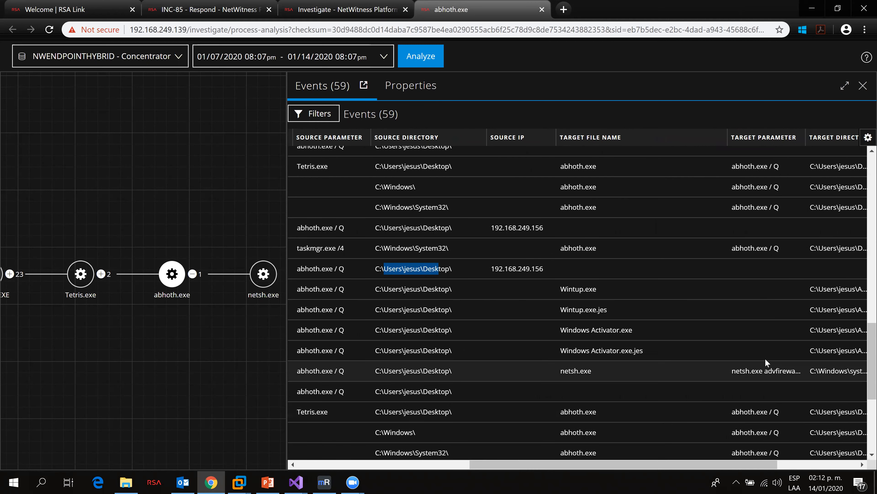
# Step: Widen the Target Parameter column and highlight the netsh.exe advfirewall set allprofiles state off command
pyautogui.moveTo(798, 370); pyautogui.dragTo(718, 378)
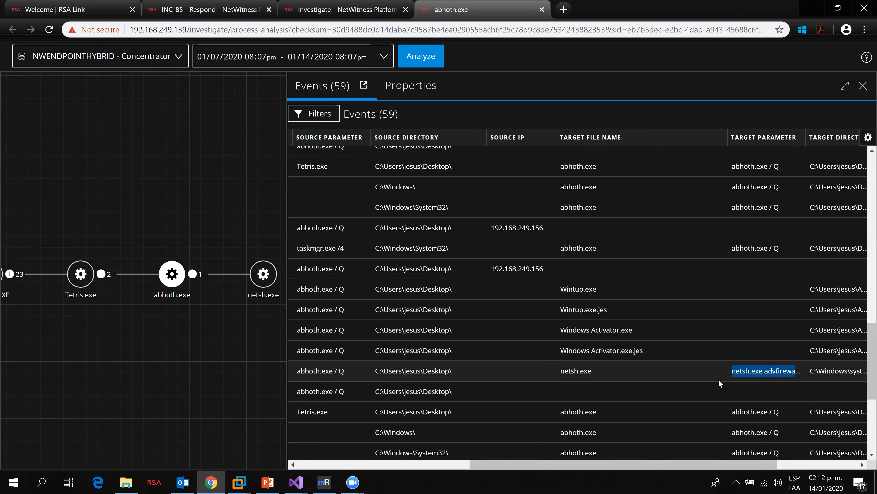
pyautogui.hscroll(4, 739, 465)
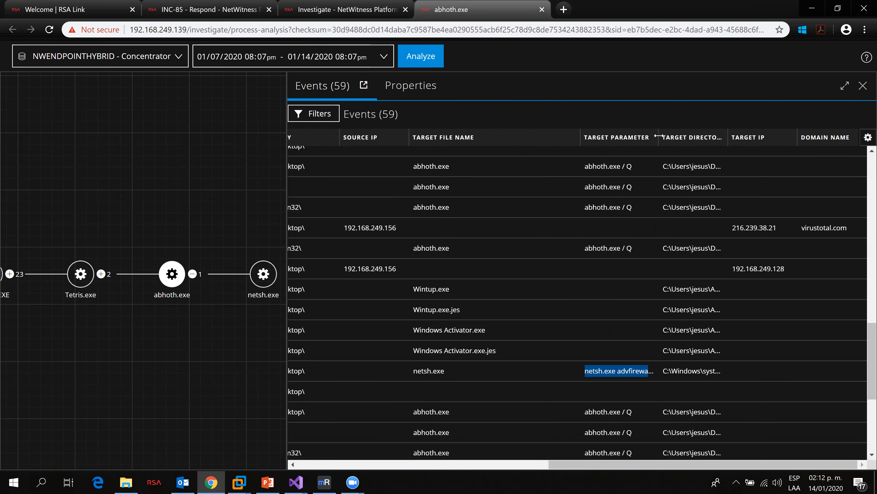
pyautogui.moveTo(762, 142); pyautogui.dragTo(763, 141)
pyautogui.moveTo(727, 371); pyautogui.dragTo(578, 369)
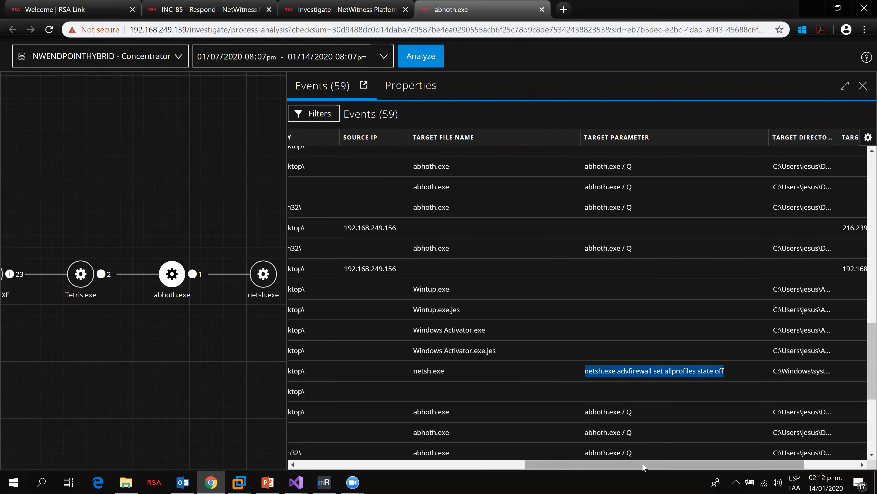
pyautogui.click(584, 371)
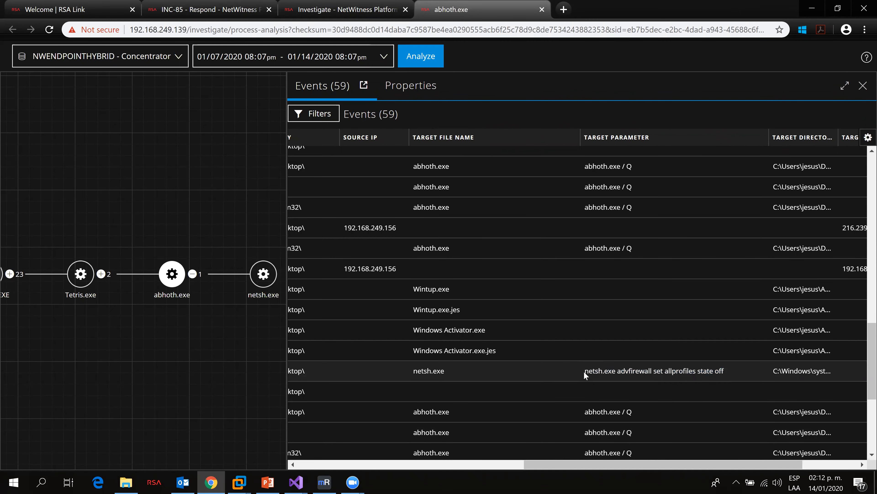
pyautogui.moveTo(585, 371); pyautogui.dragTo(725, 372)
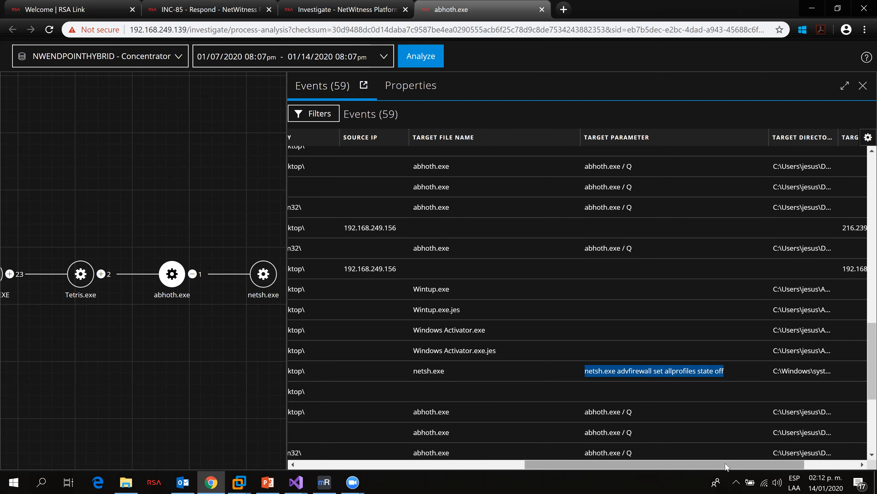
# Step: Reselect the netsh.exe firewall-disabling command text in the Target Parameter column
pyautogui.moveTo(751, 463); pyautogui.dragTo(701, 463)
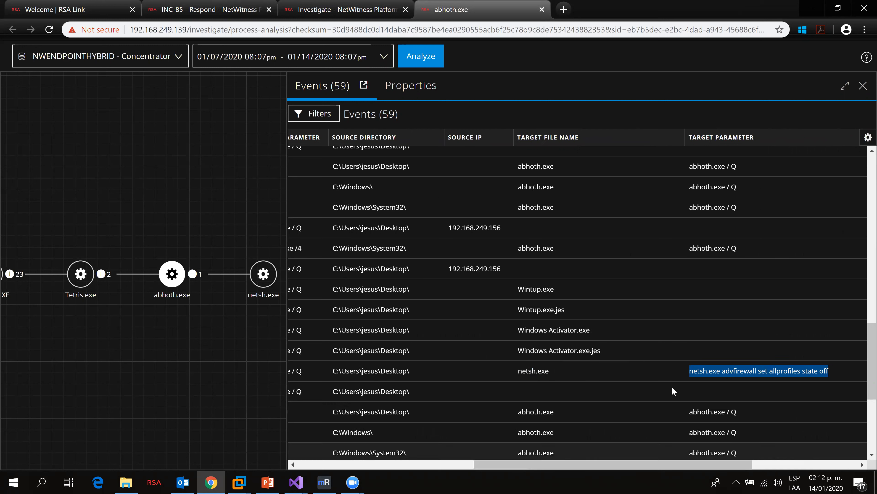
pyautogui.moveTo(689, 371); pyautogui.dragTo(829, 380)
pyautogui.moveTo(729, 464); pyautogui.dragTo(749, 458)
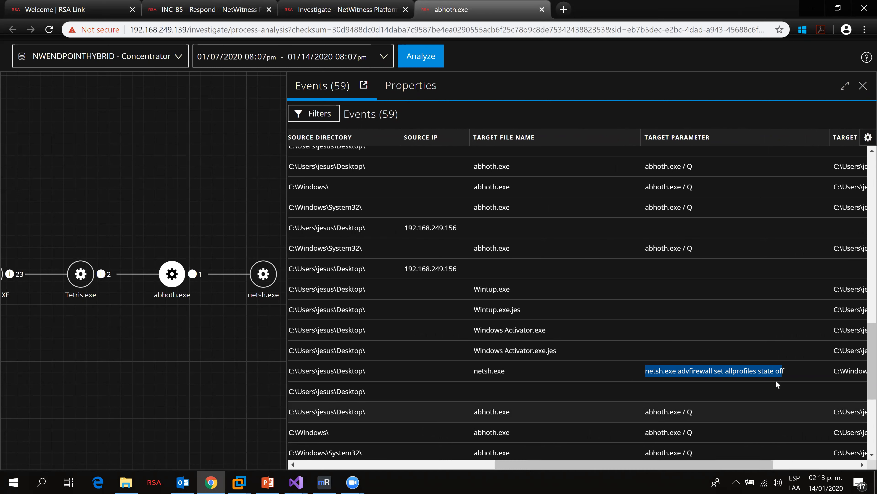
pyautogui.click(790, 369)
pyautogui.moveTo(790, 369); pyautogui.dragTo(646, 369)
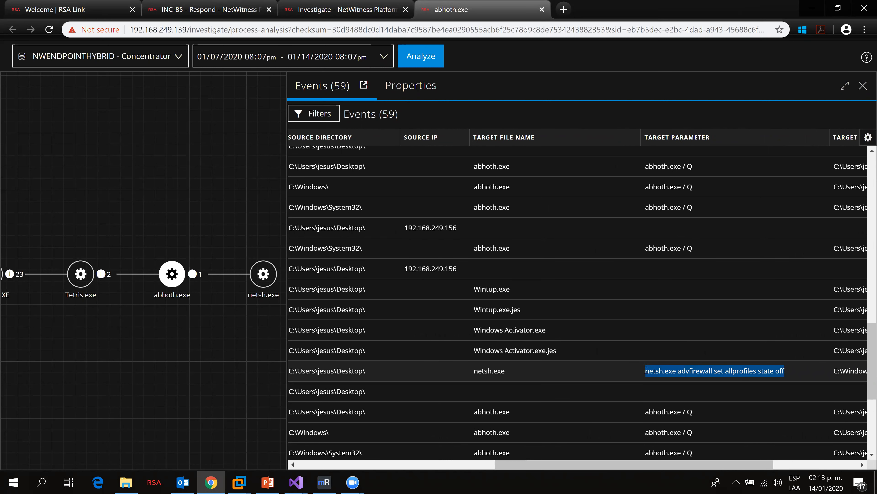
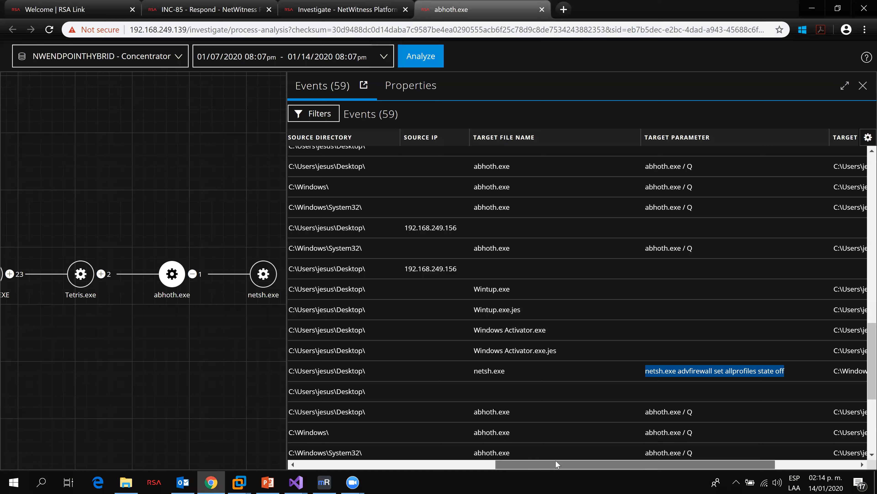
# Step: Return to the abhoth.exe events table and scroll across its columns and rows to review the events
pyautogui.moveTo(556, 464); pyautogui.dragTo(471, 464)
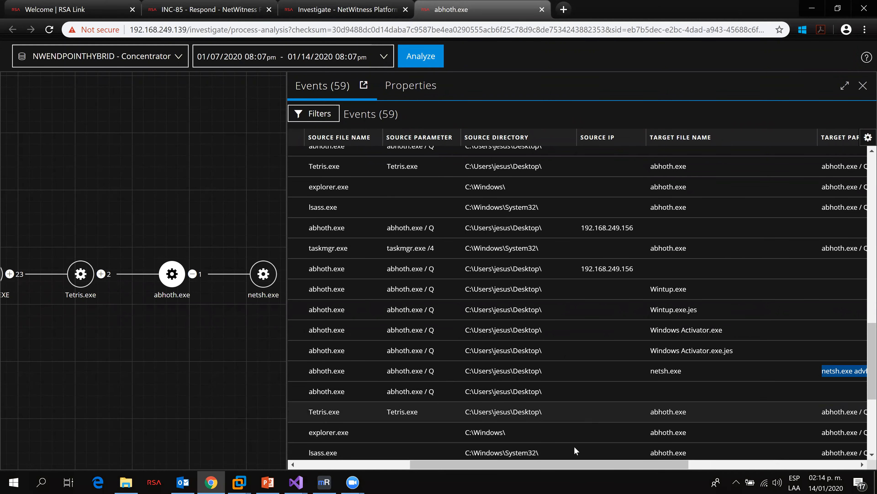
pyautogui.moveTo(492, 464); pyautogui.dragTo(428, 464)
pyautogui.scroll(-2, 516, 384)
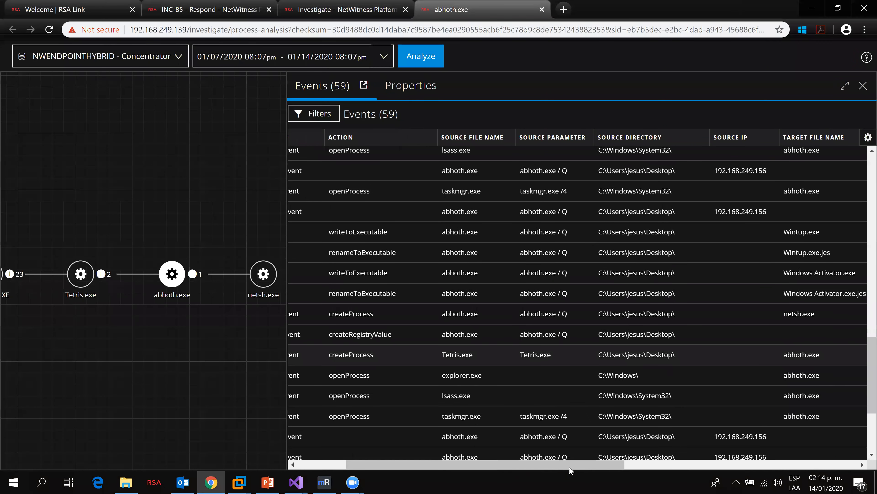
pyautogui.moveTo(569, 464); pyautogui.dragTo(709, 464)
pyautogui.moveTo(646, 464); pyautogui.dragTo(529, 409)
pyautogui.scroll(-3, 531, 409)
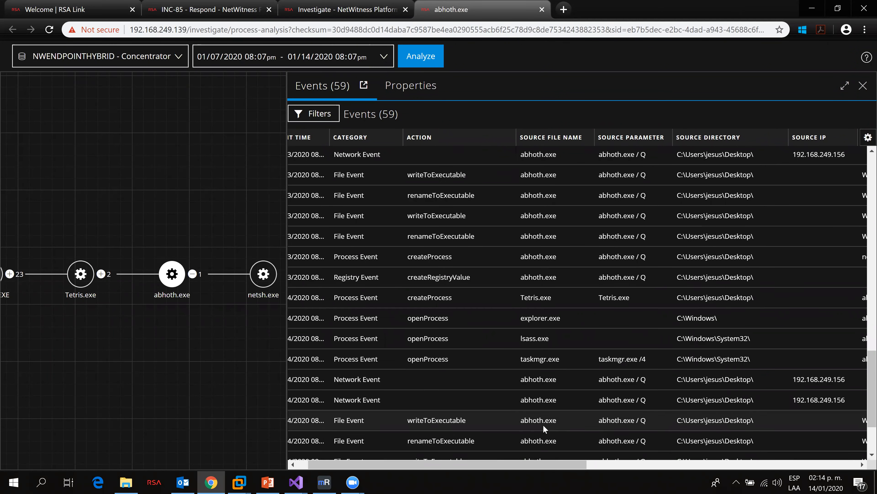
pyautogui.moveTo(536, 465)
pyautogui.mouseDown()
pyautogui.moveTo(800, 462)
pyautogui.moveTo(549, 463)
pyautogui.mouseUp()
pyautogui.scroll(-3, 548, 383)
# Step: Highlight the Registry Event createRegistryValue entry of the last abhoth.exe event and check its target columns
pyautogui.moveTo(406, 449); pyautogui.dragTo(440, 448)
pyautogui.click(406, 448)
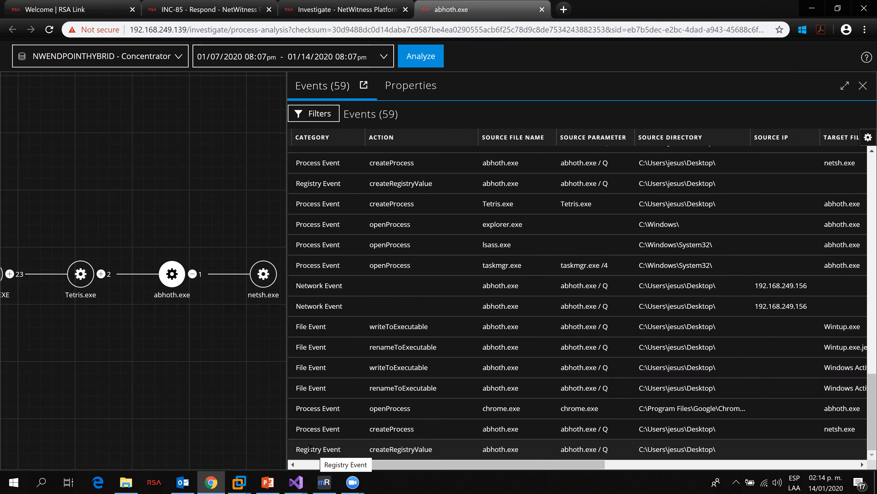
pyautogui.moveTo(297, 449); pyautogui.dragTo(721, 474)
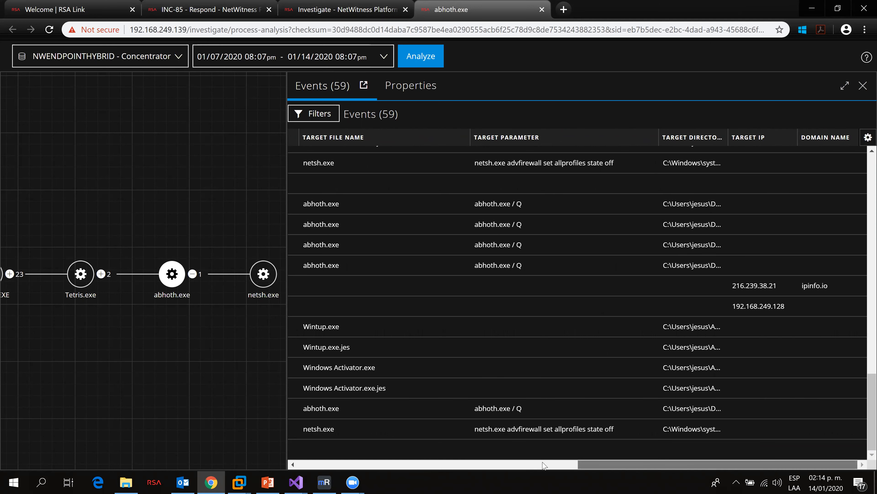
pyautogui.click(481, 462)
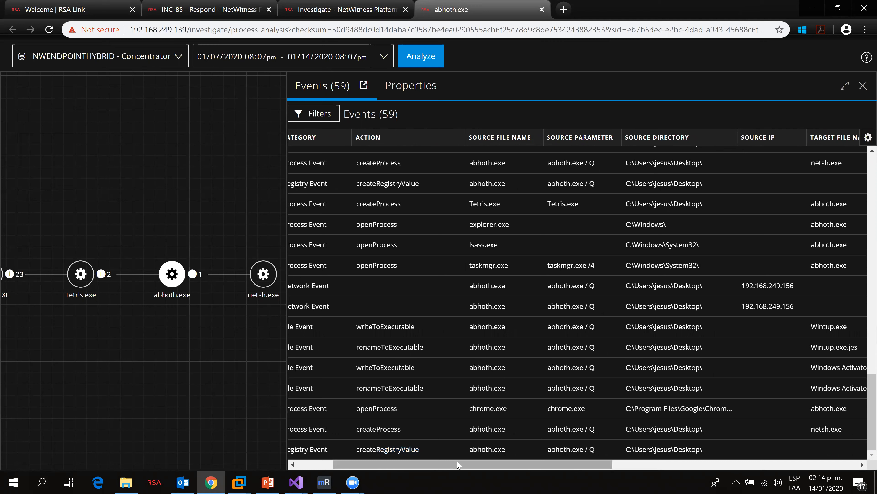
pyautogui.moveTo(458, 468); pyautogui.dragTo(508, 450)
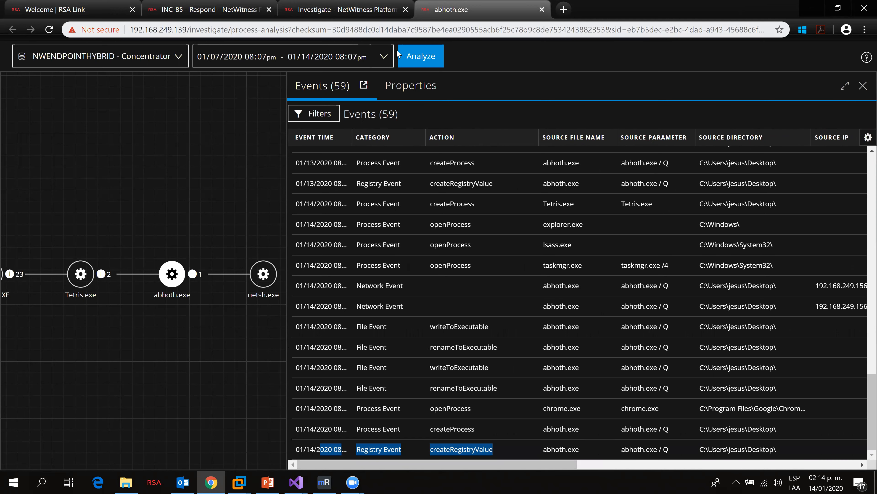
# Step: Open the INC-85 incident's nodal graph and pivot from the Tetris.exe node to Investigate > Navigate
pyautogui.click(361, 5)
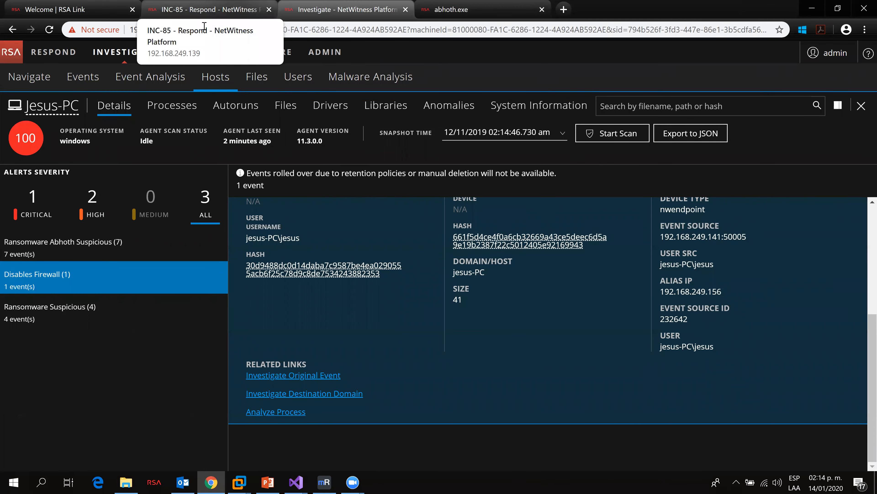
pyautogui.click(213, 6)
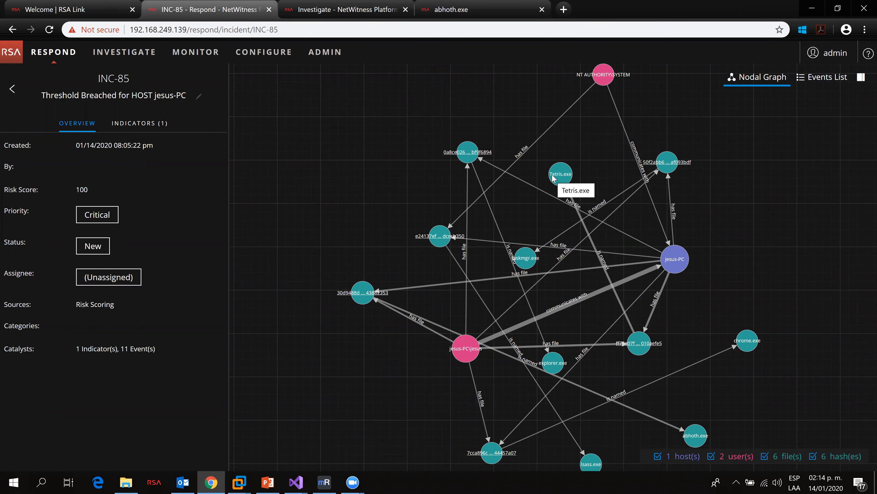
pyautogui.moveTo(553, 177)
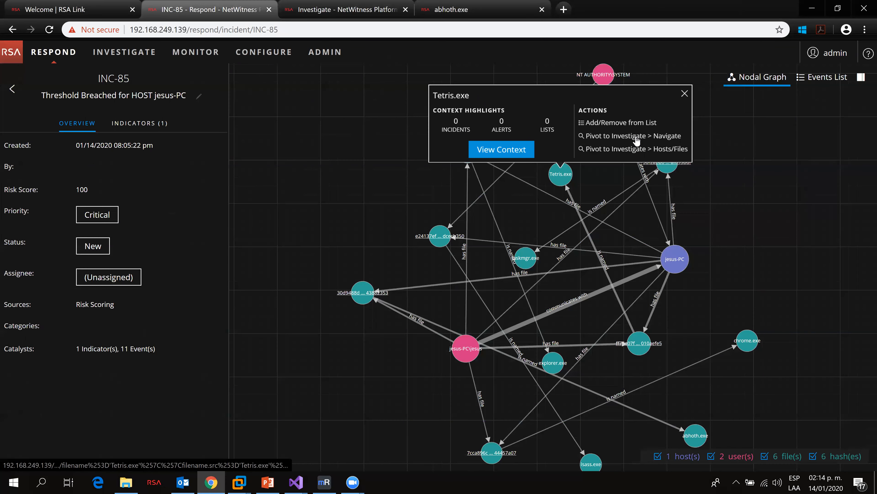
pyautogui.click(639, 151)
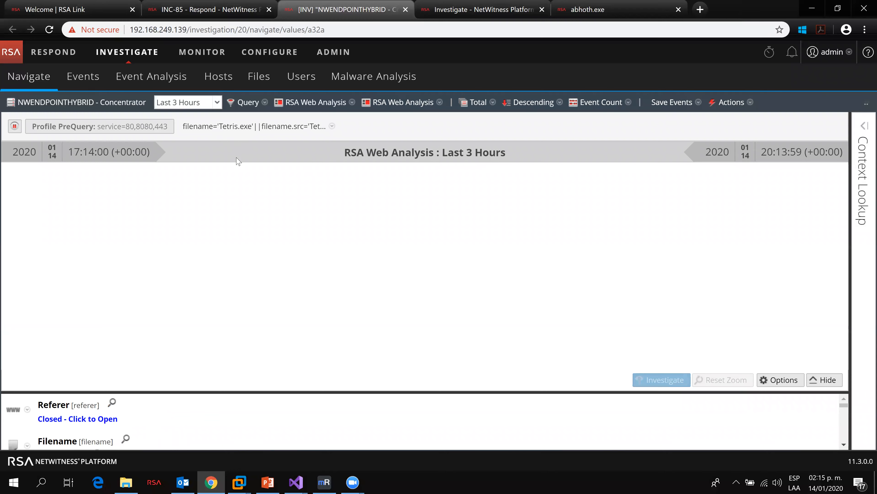
# Step: Clear the RSA Web Analysis profile from the Navigate query and enlarge the meta values pane
pyautogui.moveTo(309, 392); pyautogui.dragTo(306, 267)
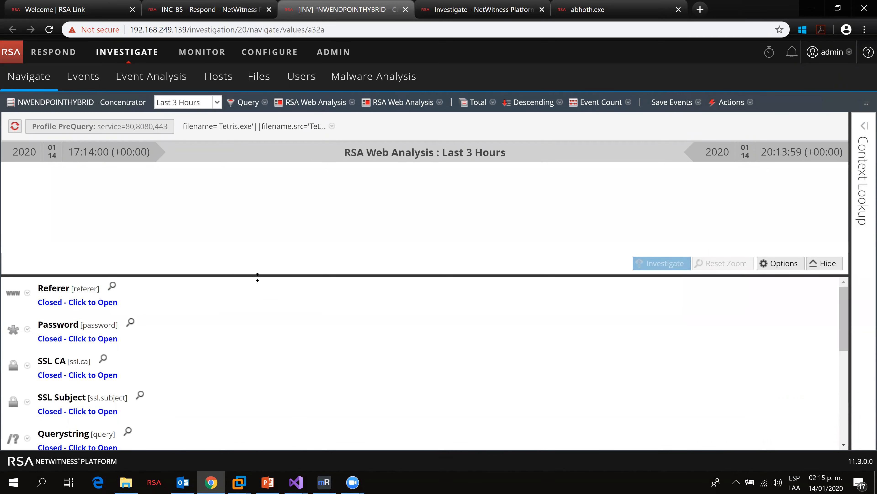
pyautogui.click(321, 103)
pyautogui.click(350, 119)
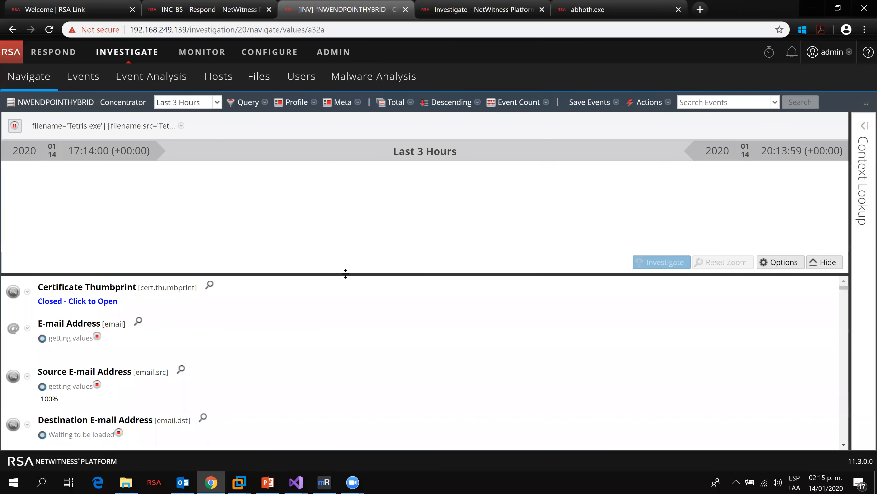
pyautogui.moveTo(346, 274); pyautogui.dragTo(339, 204)
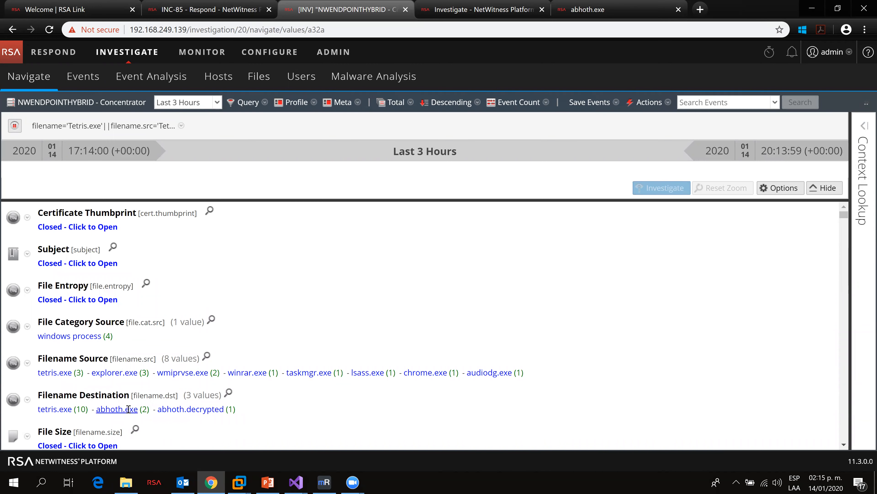
# Step: Drill into abhoth.exe as Filename Destination and remove the original Tetris.exe filename filter
pyautogui.click(129, 409)
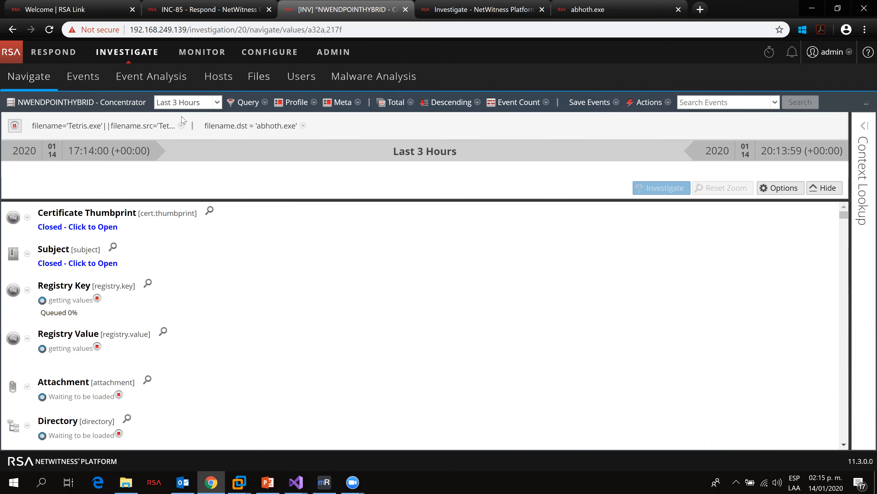
pyautogui.click(181, 125)
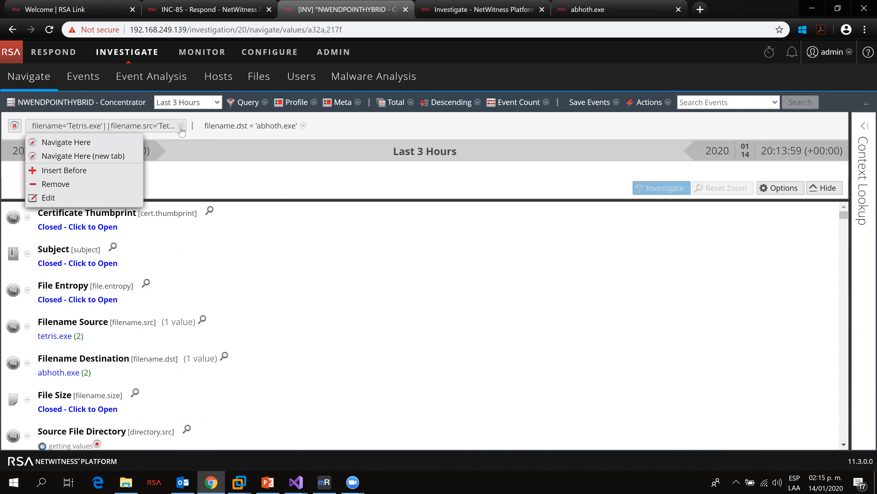
pyautogui.click(69, 184)
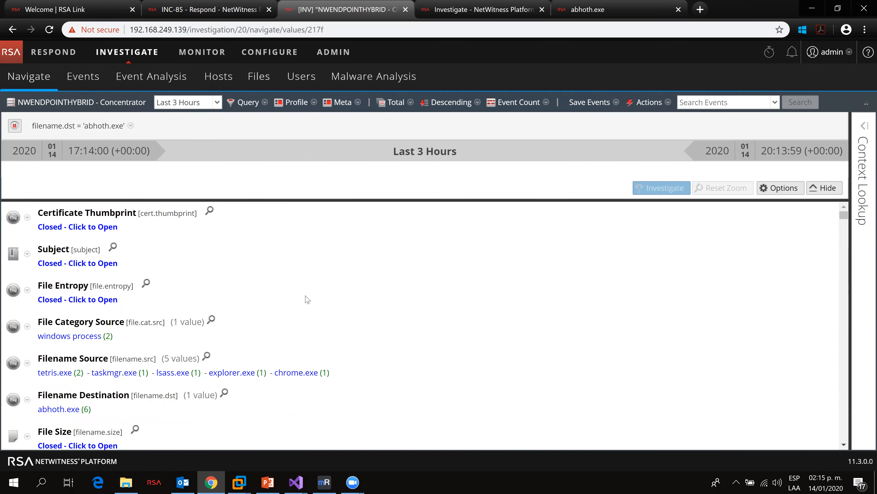
# Step: Scroll through the meta key values of the filename.dst = 'abhoth.exe' query
pyautogui.scroll(-2, 307, 299)
pyautogui.scroll(-4, 305, 301)
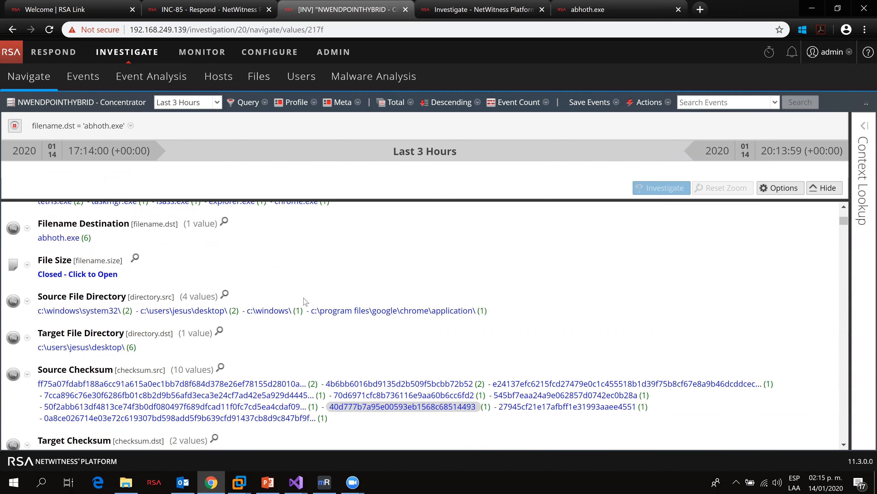
pyautogui.scroll(-2, 342, 314)
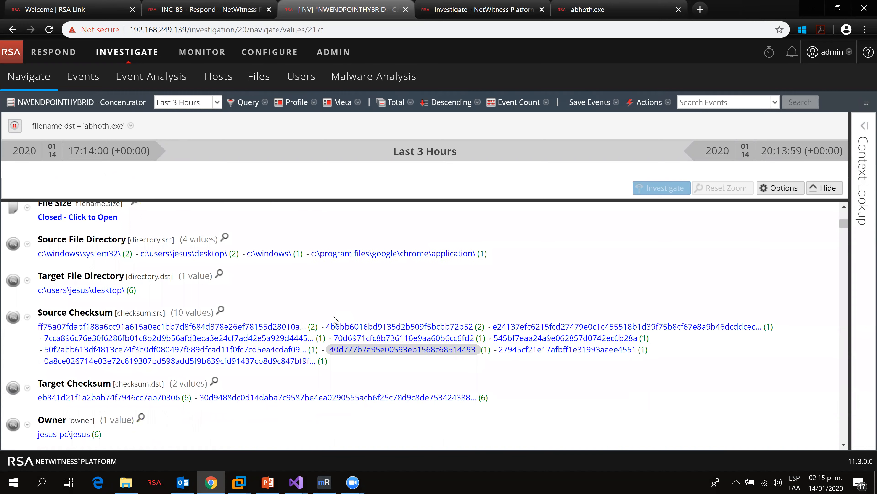
pyautogui.scroll(-2, 333, 318)
pyautogui.scroll(-4, 325, 325)
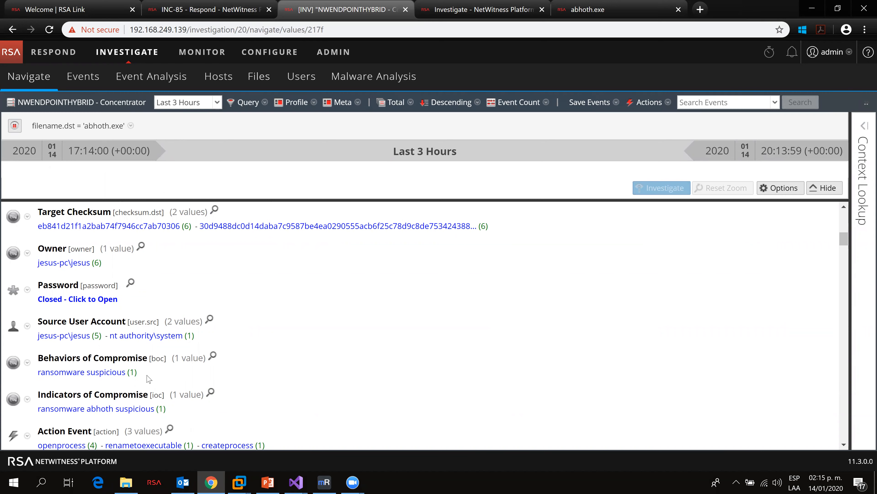
pyautogui.scroll(-3, 152, 377)
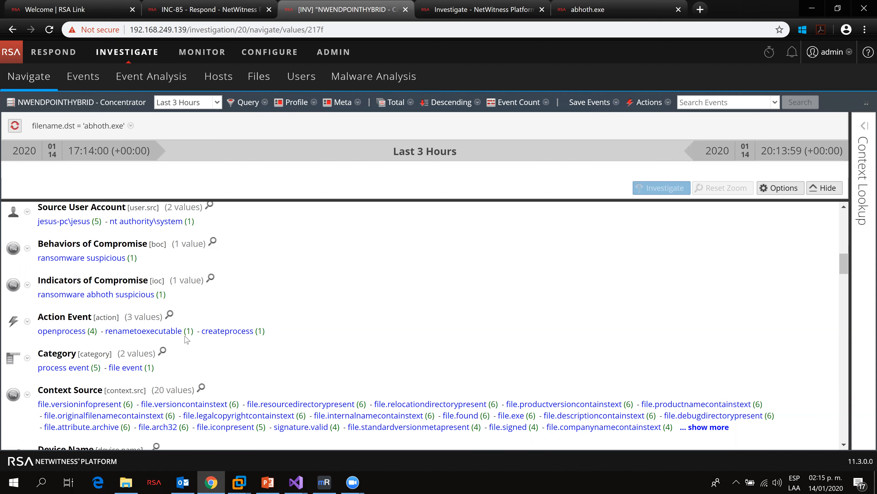
pyautogui.scroll(-1, 158, 330)
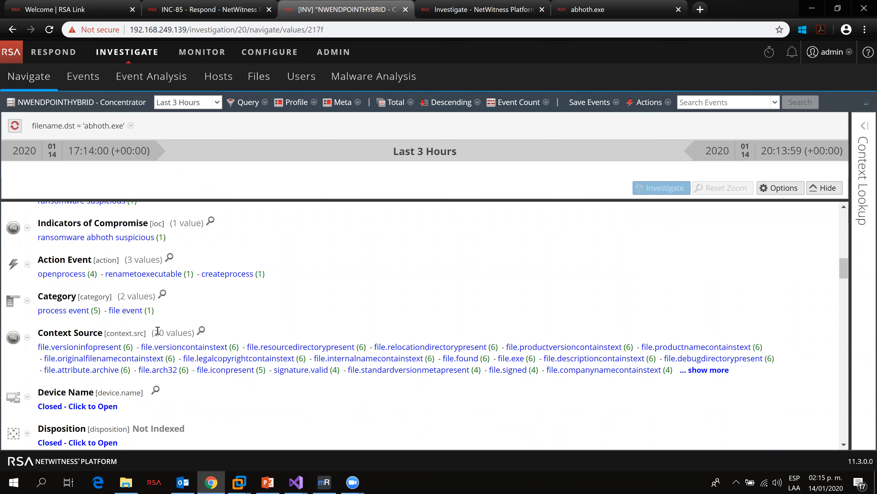
pyautogui.scroll(-3, 254, 324)
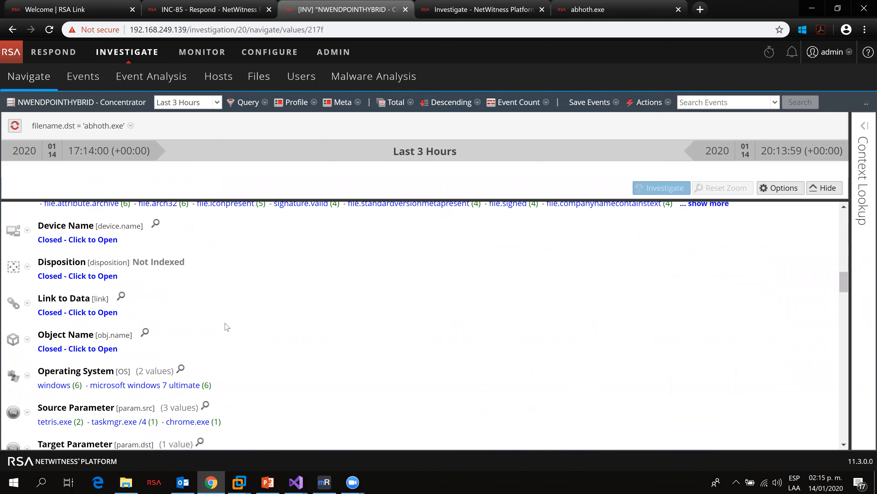
pyautogui.scroll(-2, 227, 326)
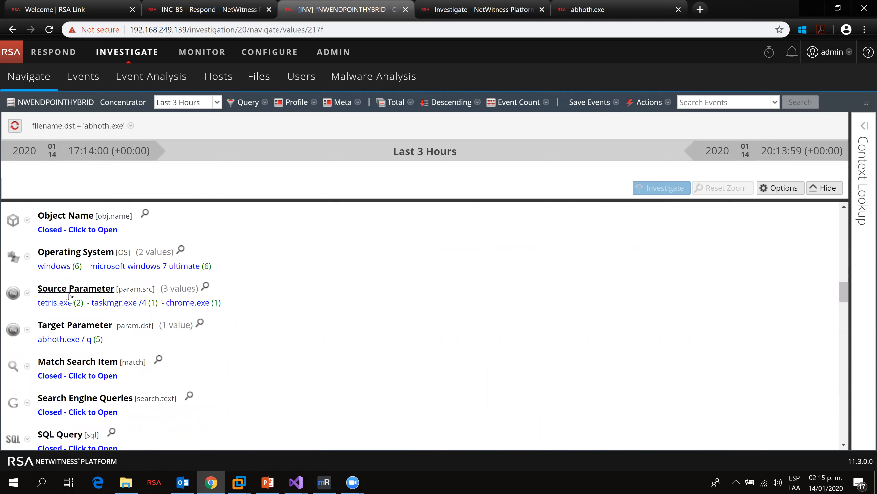
pyautogui.scroll(-1, 250, 345)
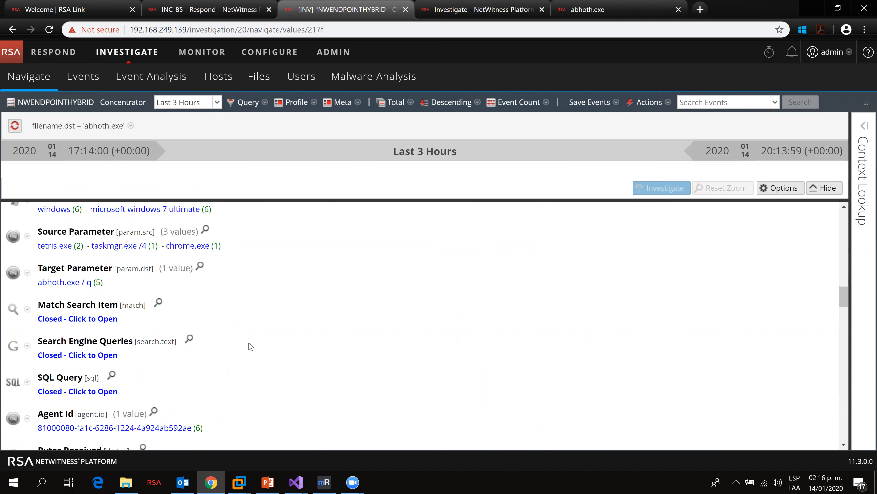
pyautogui.scroll(-1, 250, 346)
pyautogui.scroll(-4, 249, 346)
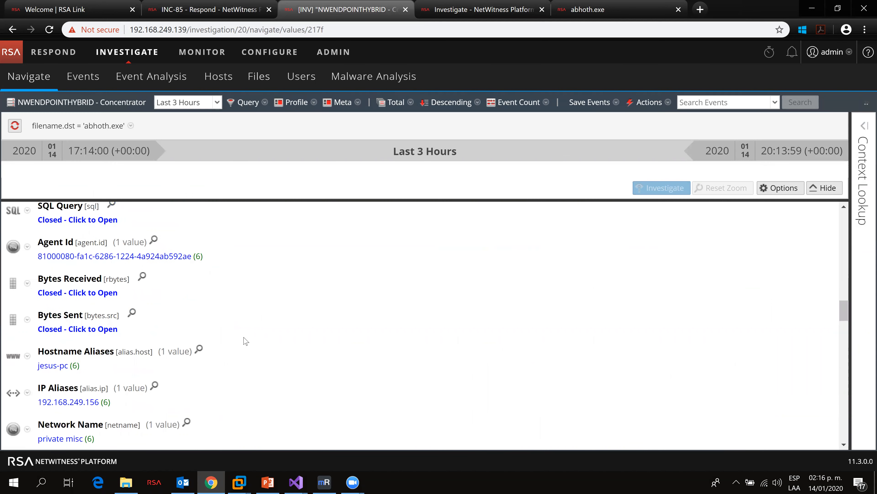
pyautogui.scroll(-4, 244, 340)
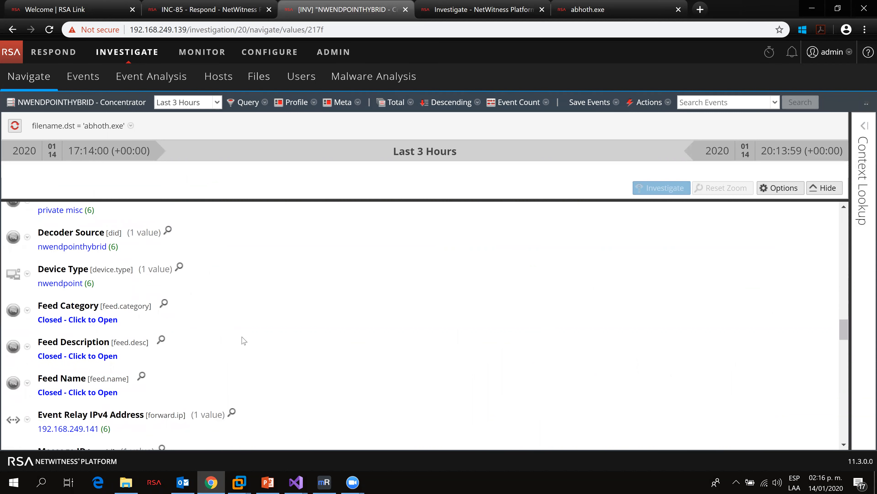
pyautogui.scroll(-1, 153, 320)
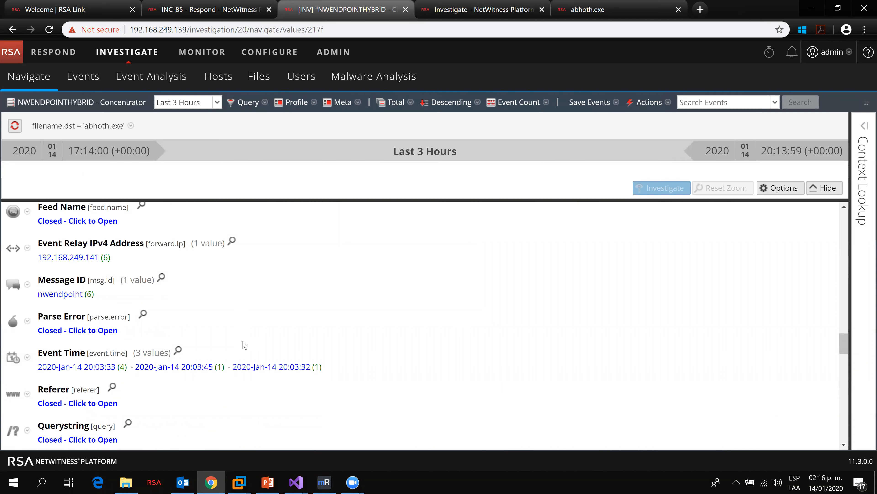
pyautogui.scroll(-3, 242, 342)
pyautogui.scroll(-4, 228, 336)
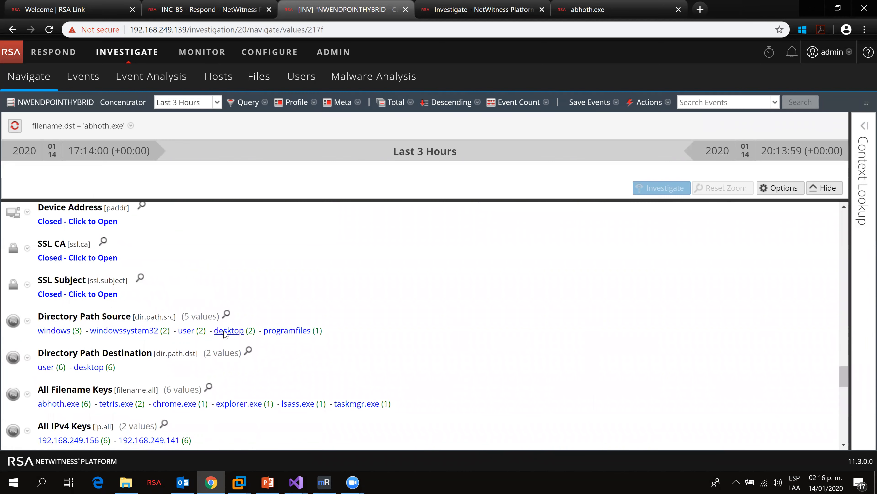
pyautogui.scroll(-3, 228, 334)
pyautogui.scroll(-3, 236, 335)
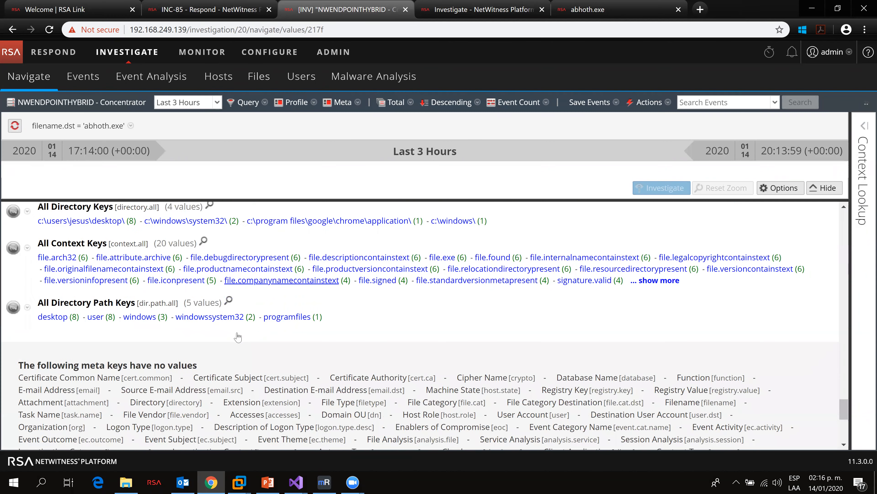
pyautogui.scroll(2, 237, 335)
pyautogui.scroll(10, 238, 336)
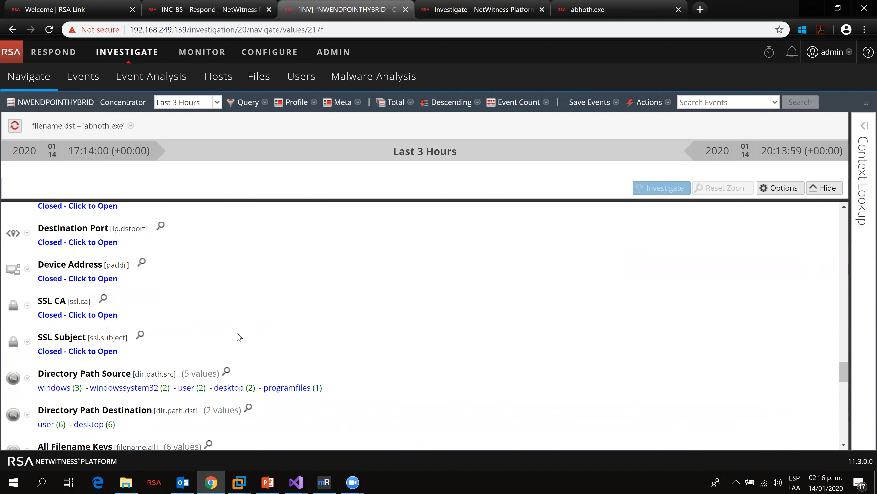
pyautogui.scroll(8, 238, 336)
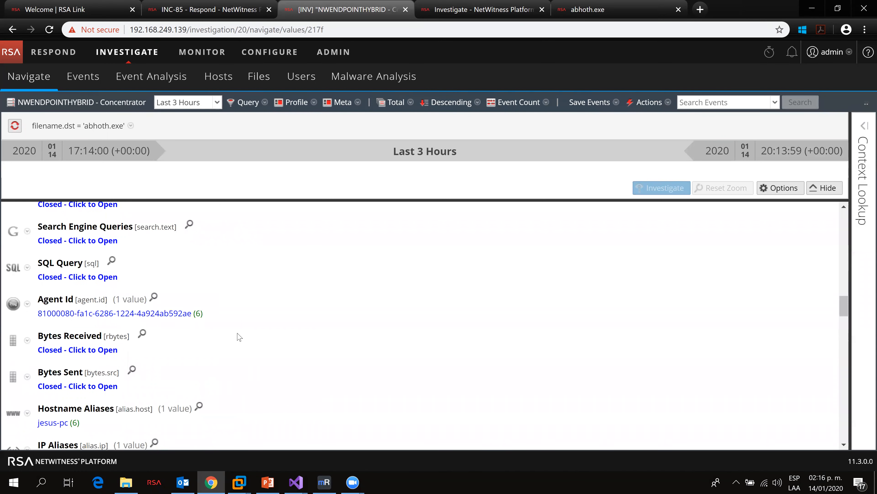
pyautogui.scroll(7, 238, 337)
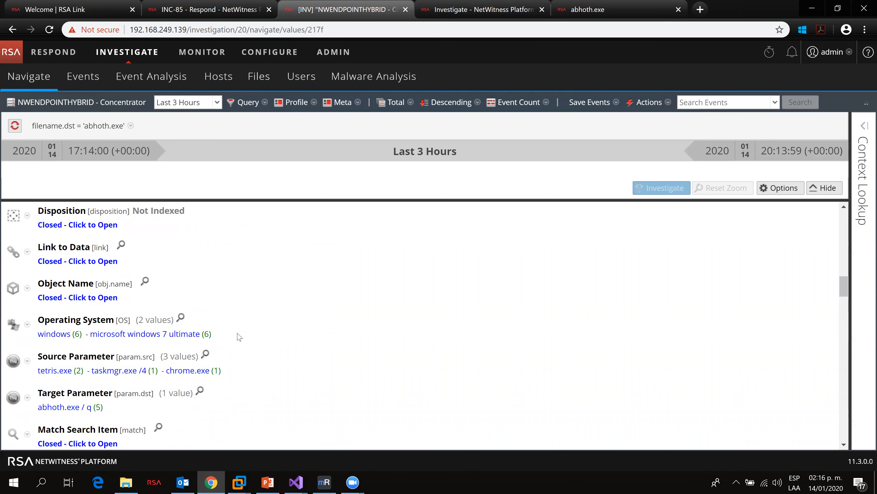
pyautogui.scroll(6, 239, 336)
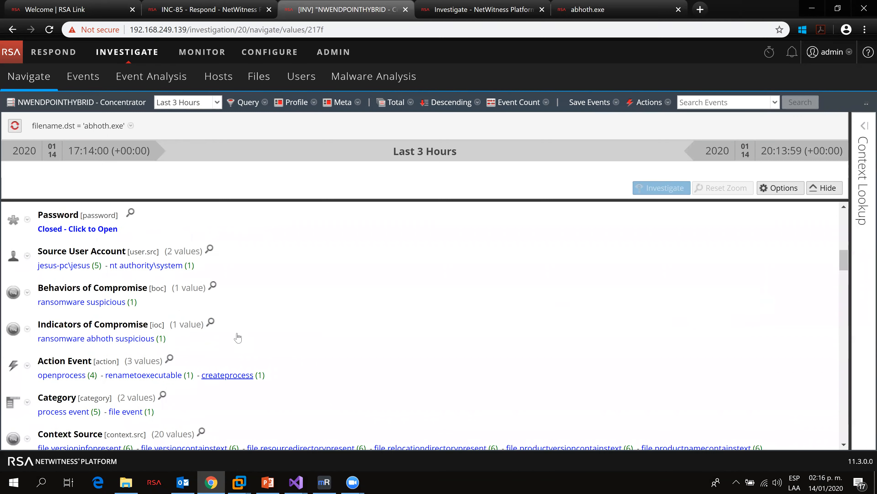
pyautogui.scroll(-3, 238, 336)
pyautogui.scroll(8, 238, 336)
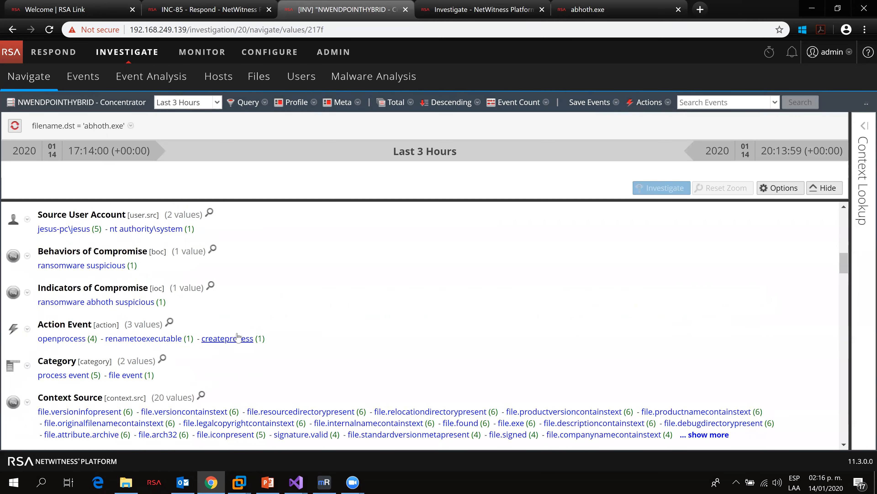
# Step: Scroll through the remaining meta keys of the filename.dst = 'abhoth.exe' query down to the keys without values
pyautogui.scroll(6, 238, 335)
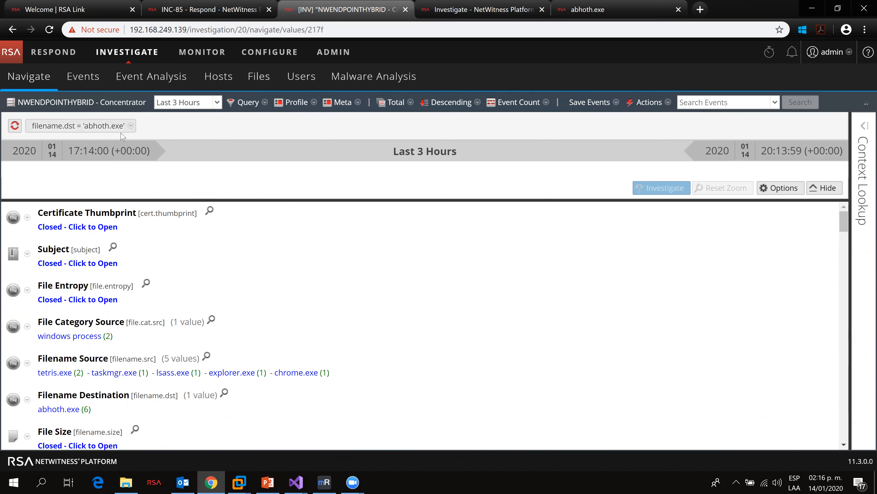
pyautogui.scroll(-18, 183, 251)
pyautogui.scroll(-10, 183, 251)
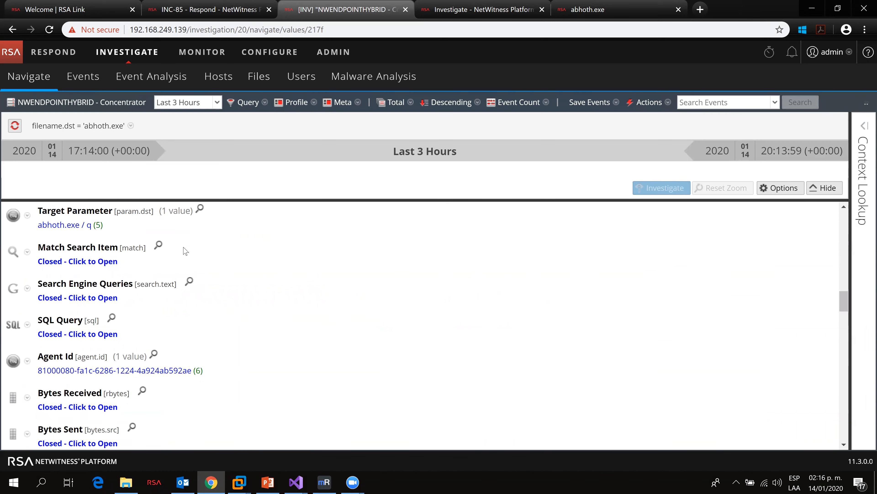
pyautogui.scroll(-8, 185, 251)
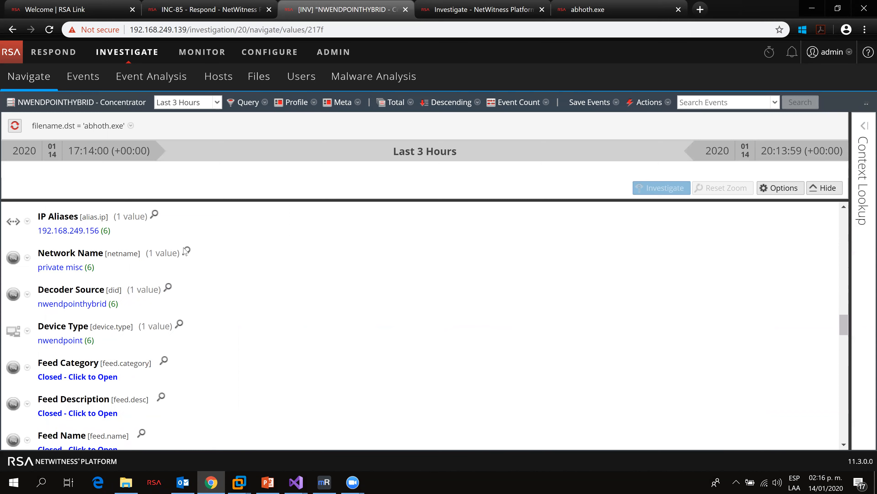
pyautogui.scroll(-8, 183, 248)
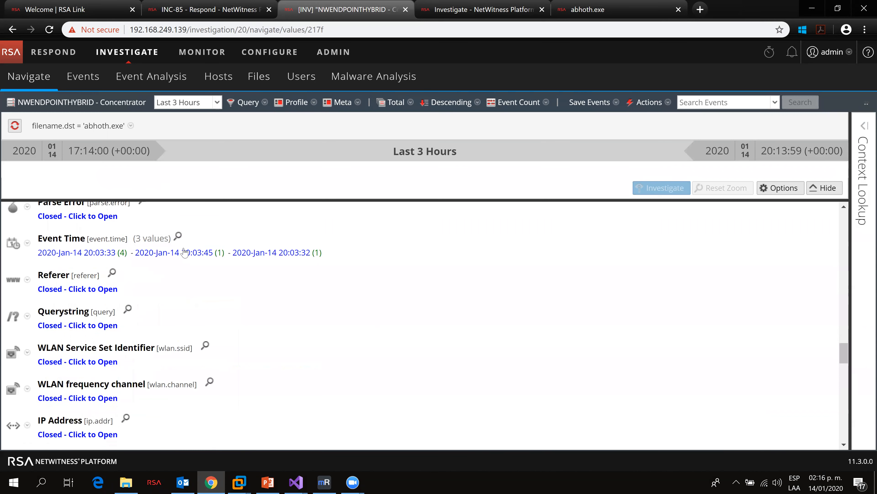
pyautogui.scroll(-13, 196, 257)
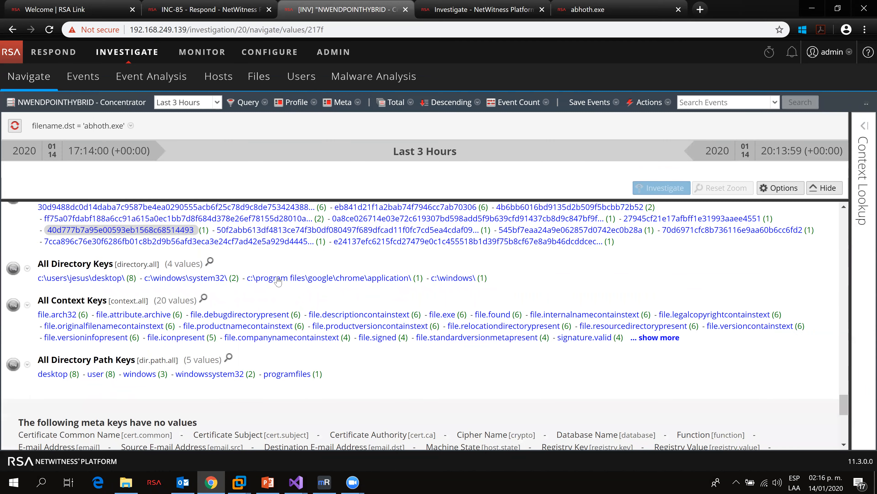
pyautogui.scroll(-10, 225, 282)
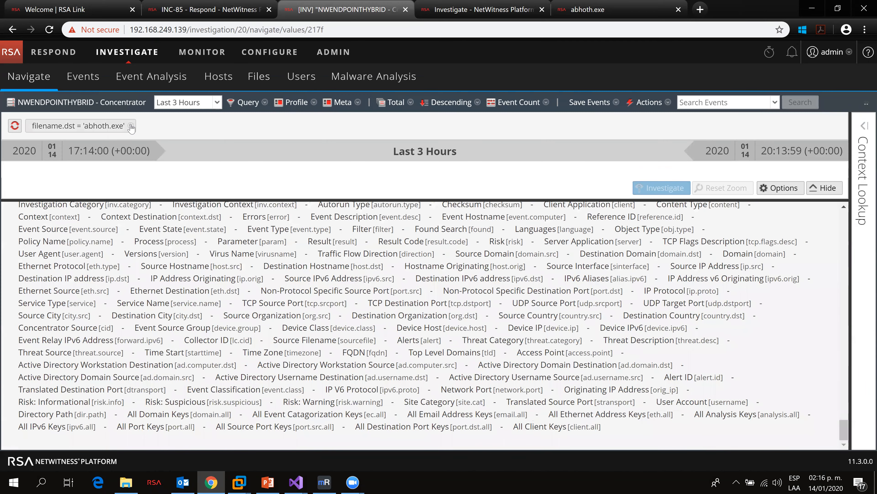
# Step: Remove the filename.dst = 'abhoth.exe' filter from the Navigate query
pyautogui.click(131, 127)
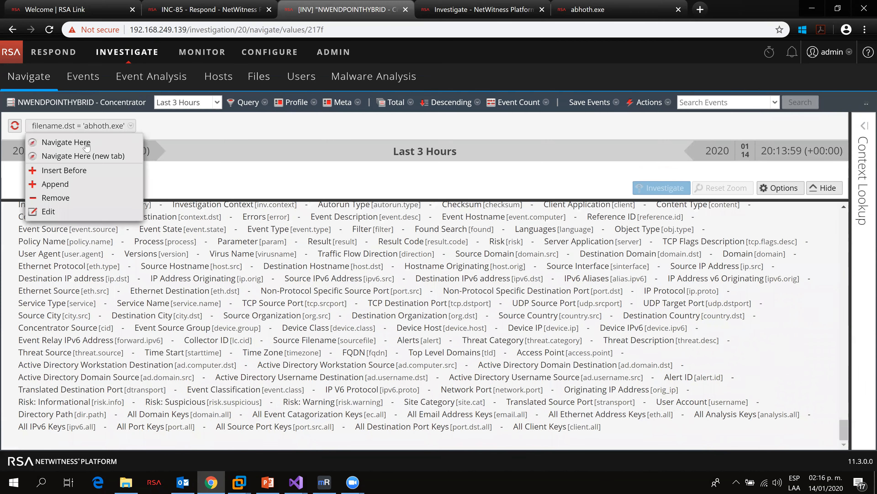
pyautogui.click(70, 203)
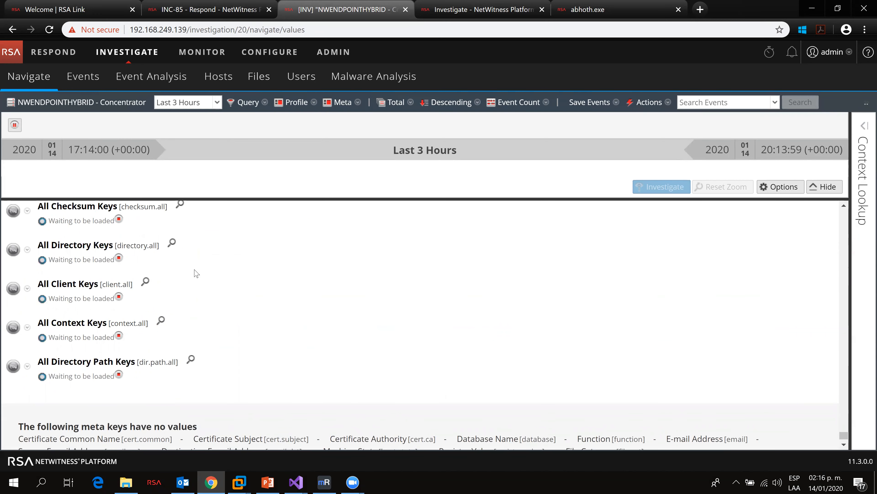
# Step: Copy the Registry Key value and open its single event in Event Analysis in a new tab
pyautogui.scroll(10, 356, 277)
pyautogui.click(845, 413)
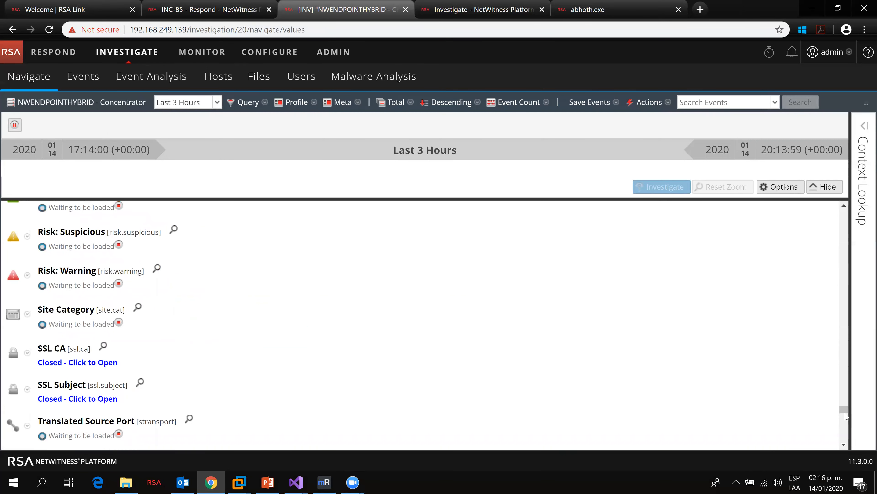
pyautogui.scroll(15, 805, 212)
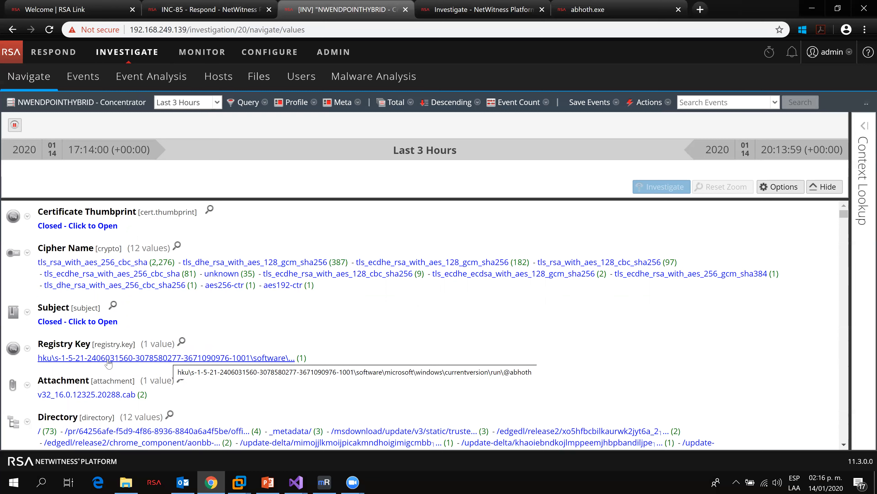
pyautogui.rightClick(275, 362)
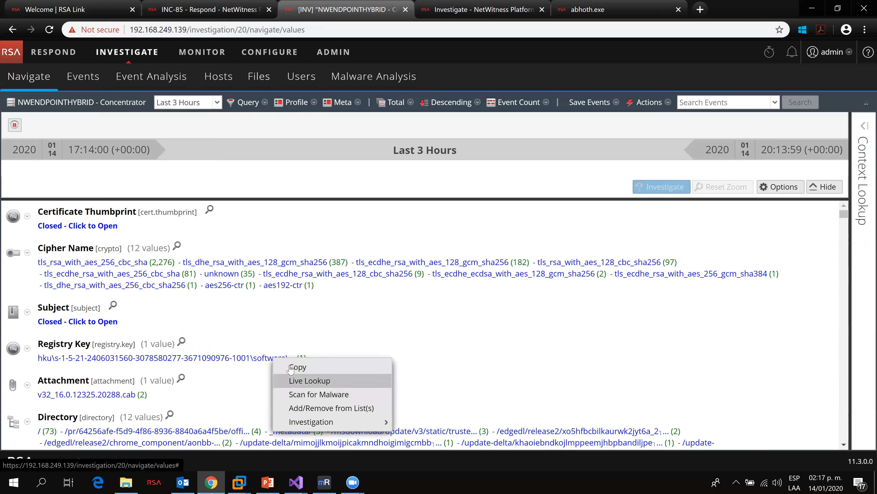
pyautogui.click(303, 365)
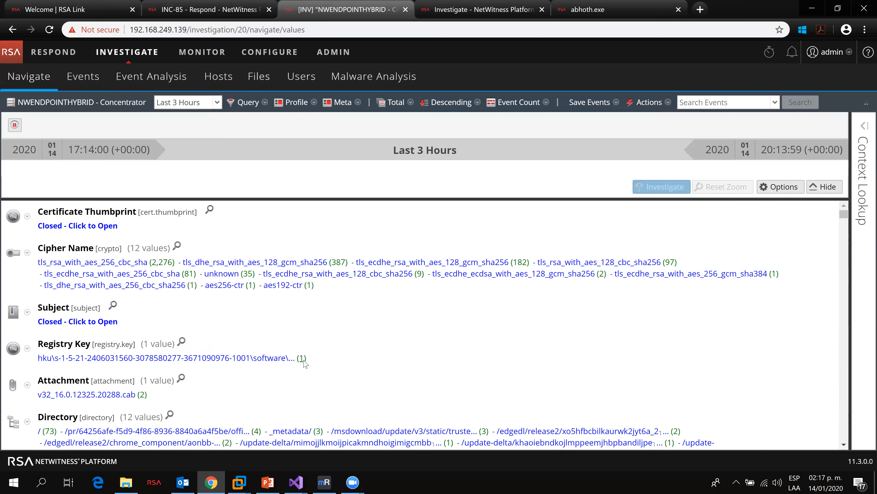
pyautogui.click(304, 360)
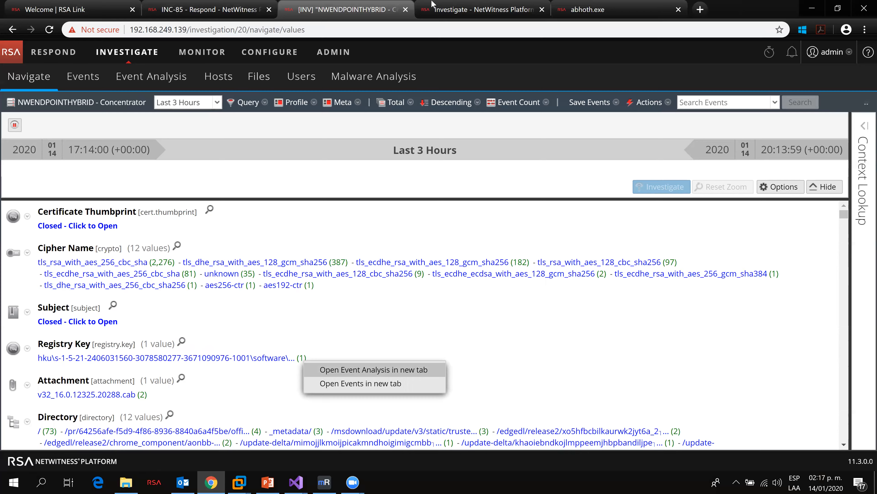
pyautogui.click(357, 371)
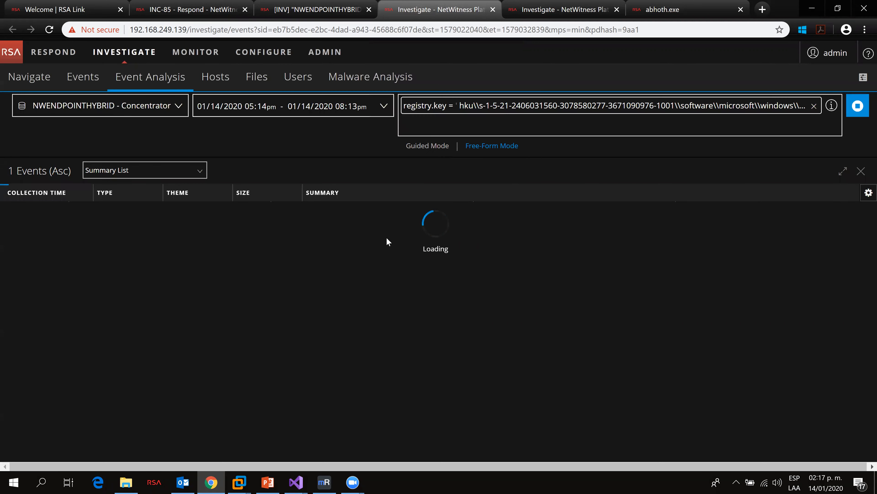
# Step: Open the registry event's details and highlight the Run key path created by abhoth.exe
pyautogui.click(305, 223)
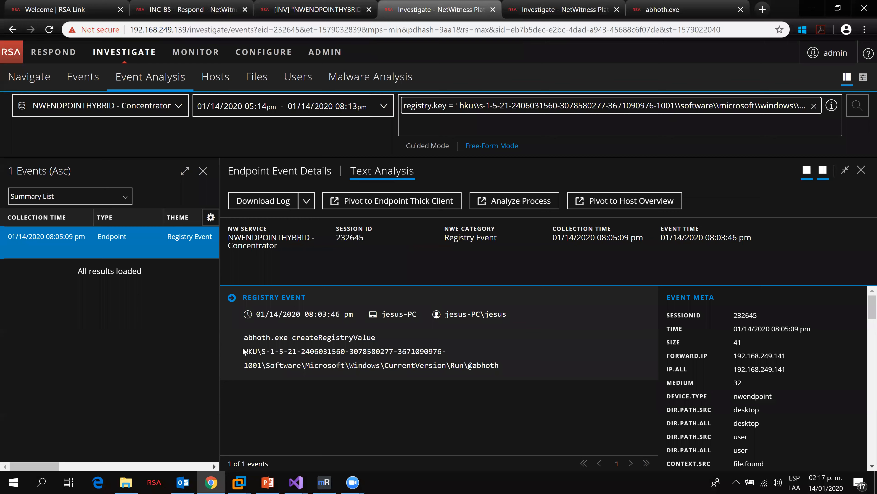
pyautogui.moveTo(266, 339); pyautogui.dragTo(376, 337)
pyautogui.moveTo(244, 350); pyautogui.dragTo(500, 364)
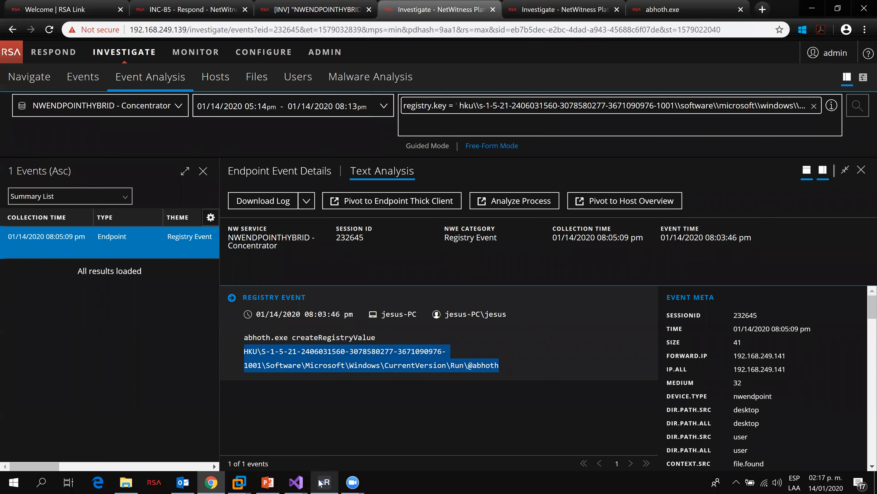
# Step: Switch to the abhoth project in Visual Studio
pyautogui.click(306, 482)
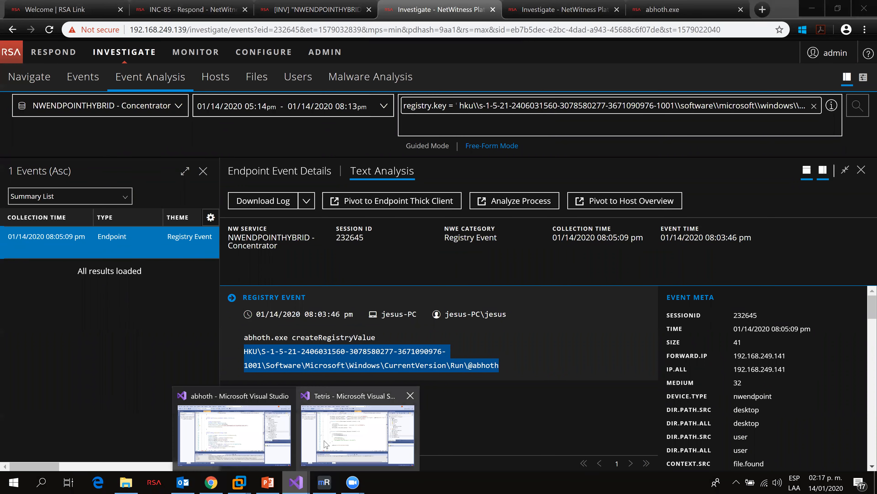
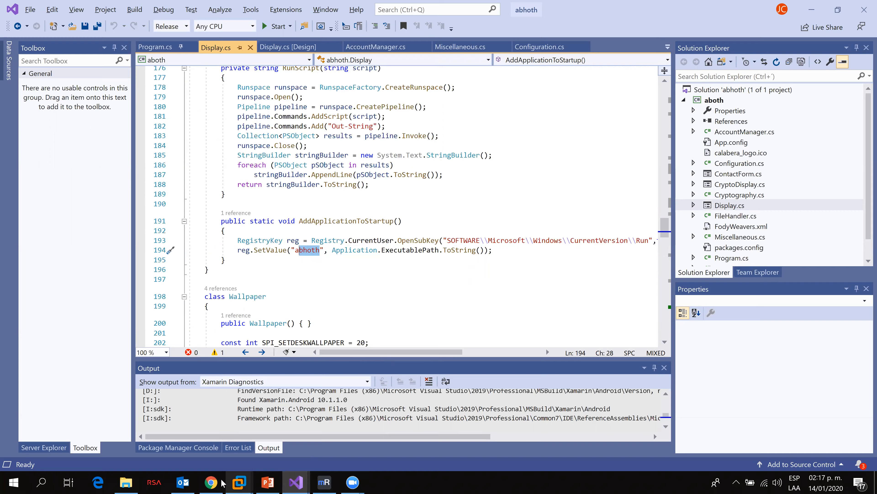
# Step: Return to the browser and highlight the registry event's abhoth.exe createRegistryValue text for the Run key
pyautogui.click(211, 482)
pyautogui.click(366, 380)
pyautogui.moveTo(503, 366); pyautogui.dragTo(246, 338)
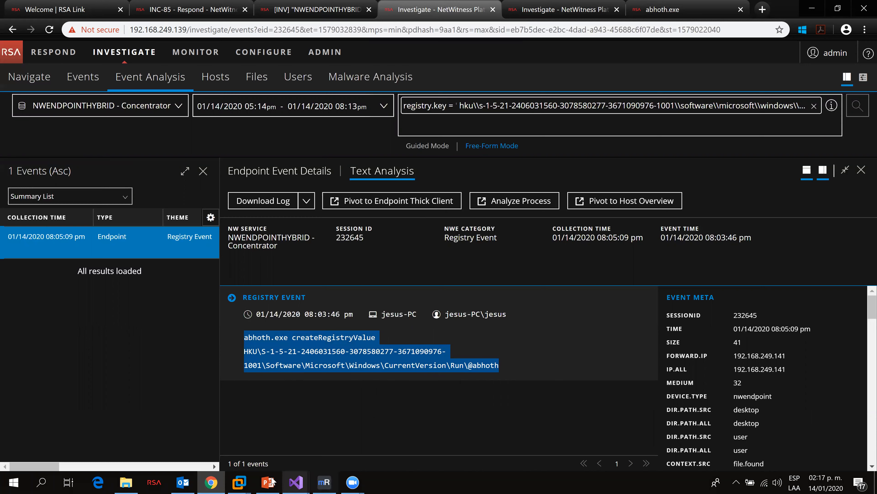
# Step: Switch to the Windows 7 virtual machine and launch regedit from the Start menu search, allowing it to run
pyautogui.click(250, 473)
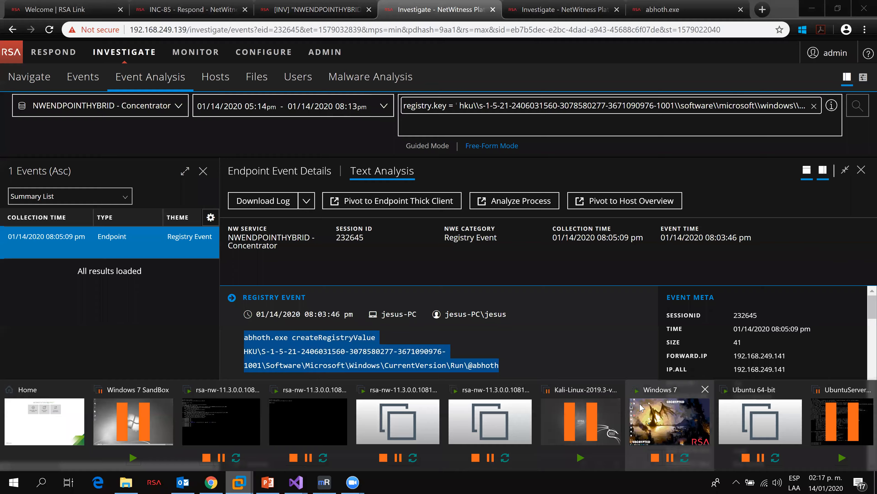
pyautogui.click(636, 408)
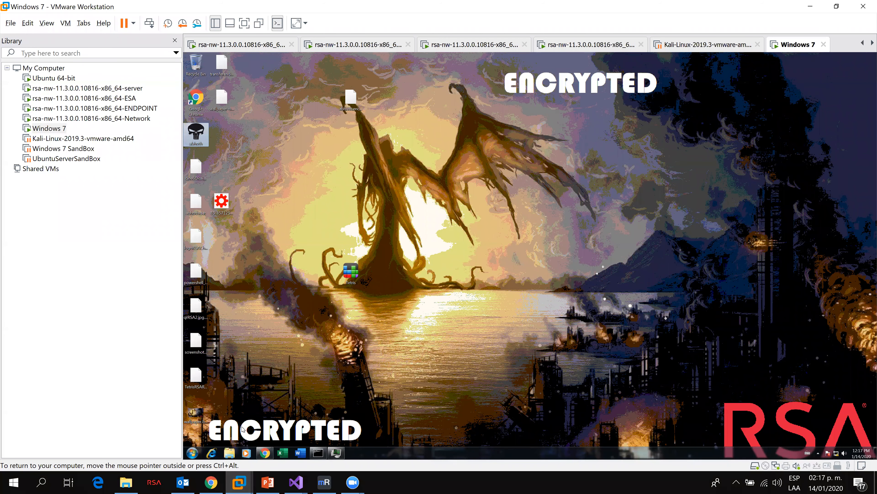
pyautogui.click(197, 453)
pyautogui.write('re')
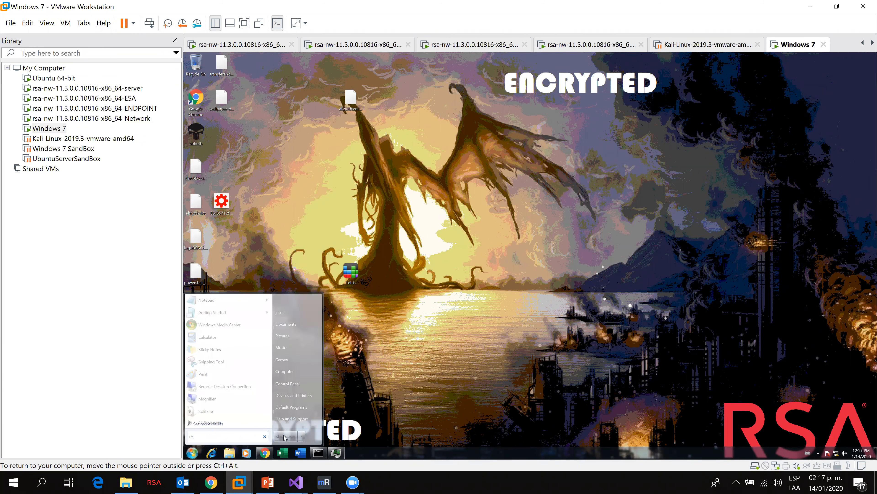
pyautogui.write('gdi')
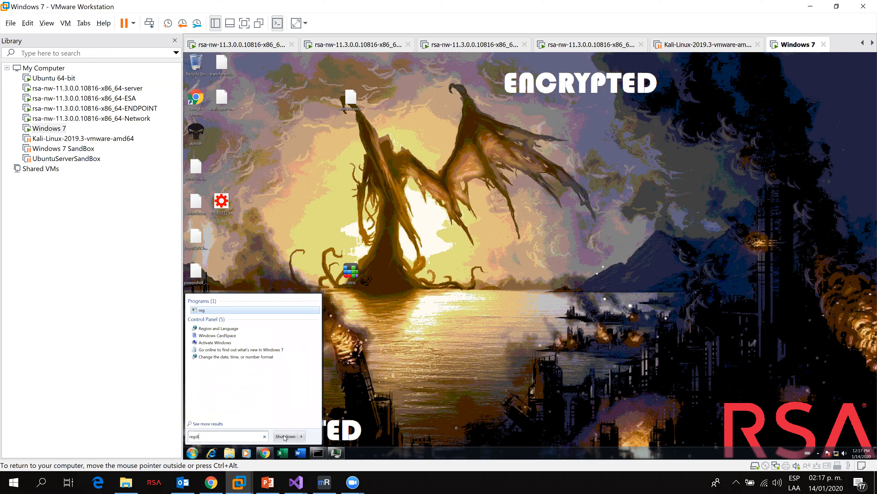
pyautogui.write('t')
pyautogui.press('BackSpace')
pyautogui.press('BackSpace')
pyautogui.press('BackSpace')
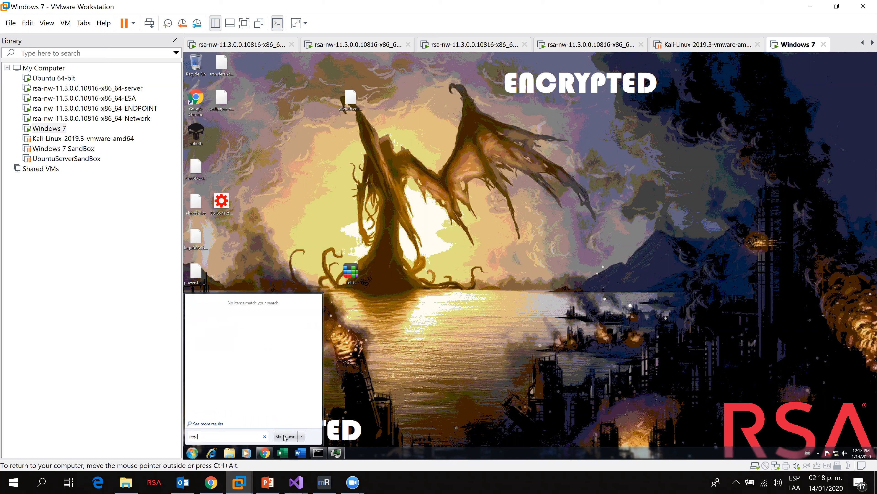
pyautogui.write('edit')
pyautogui.press('Return')
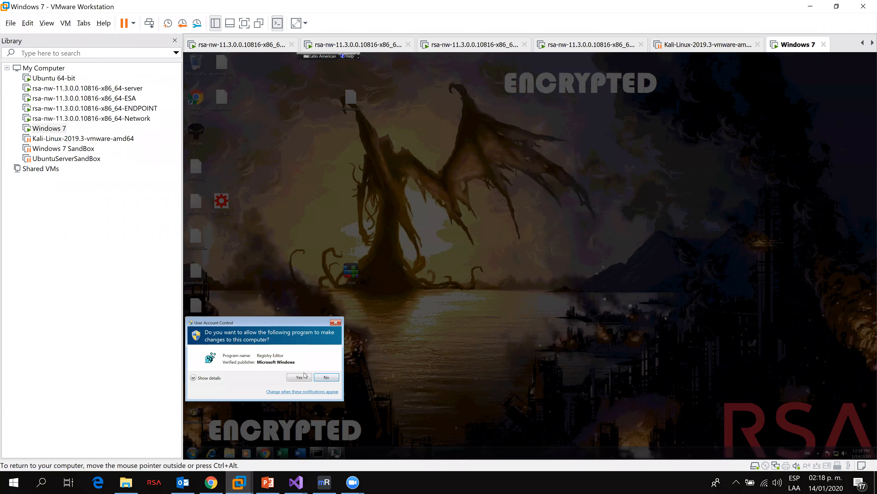
pyautogui.click(306, 377)
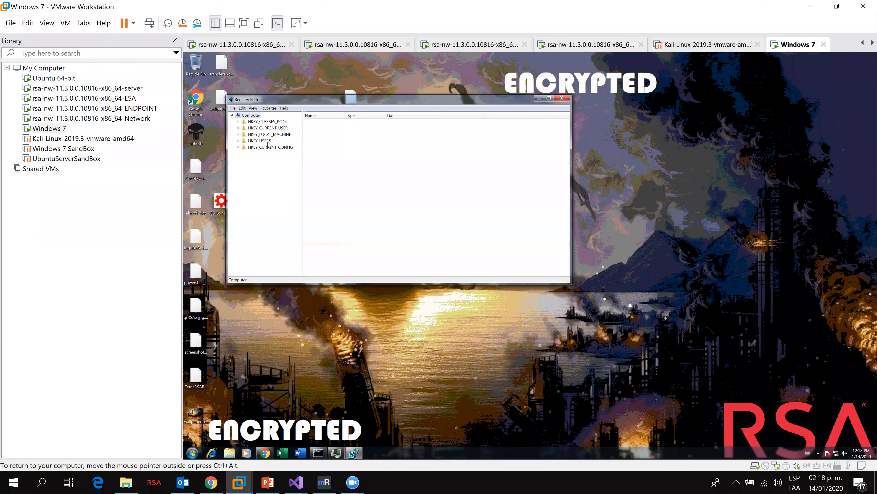
# Step: Browse HKEY_USERS to the user's Software\Microsoft\Windows\CurrentVersion\Run key and select its abhoth value
pyautogui.click(239, 141)
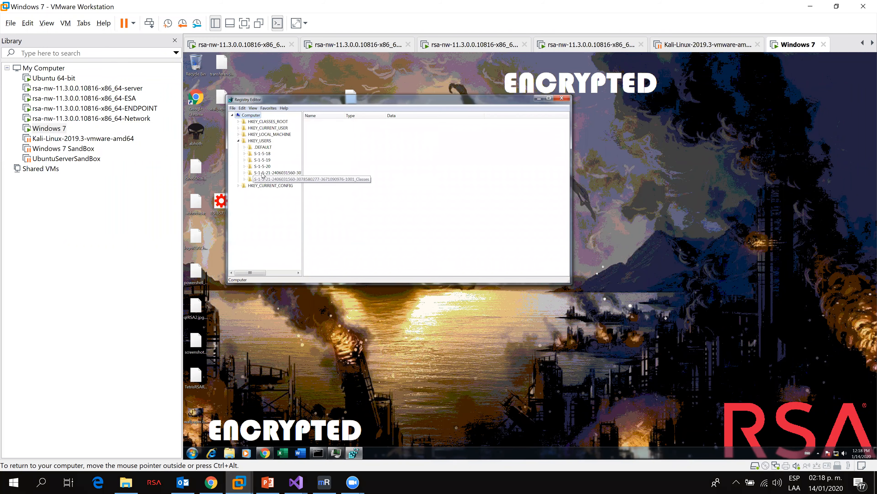
pyautogui.click(244, 172)
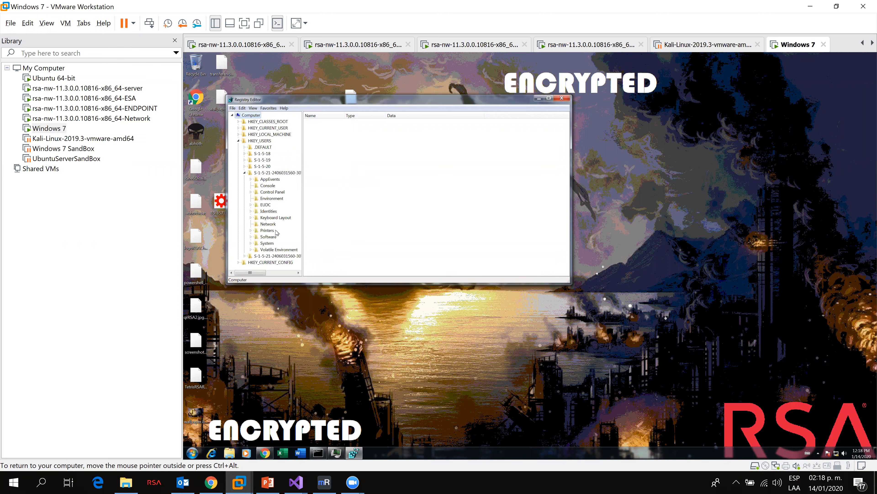
pyautogui.click(251, 237)
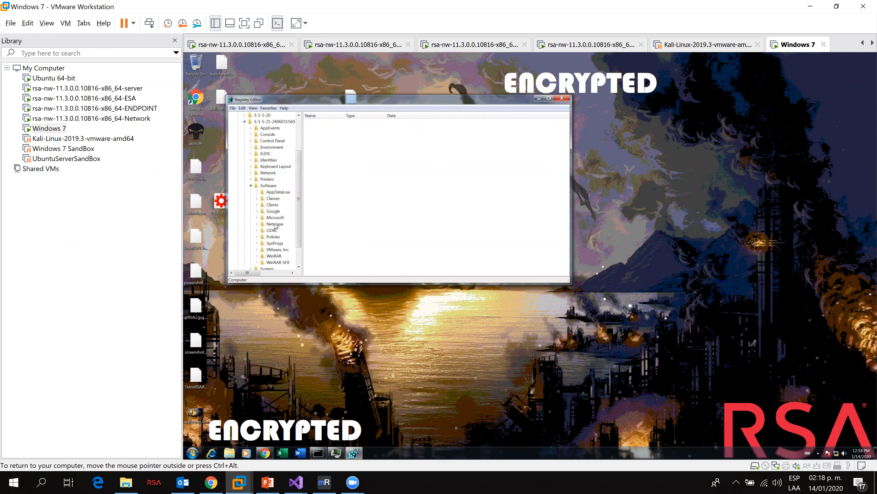
pyautogui.scroll(-1, 276, 226)
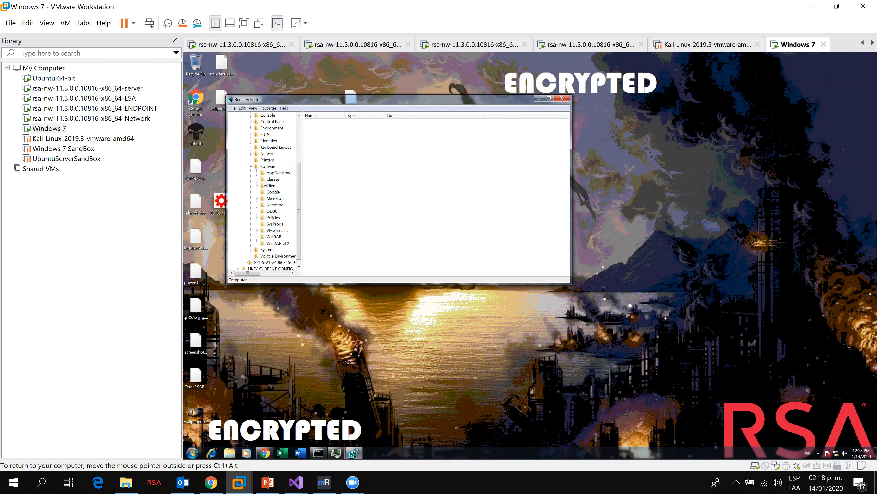
pyautogui.click(257, 199)
pyautogui.scroll(-1, 285, 232)
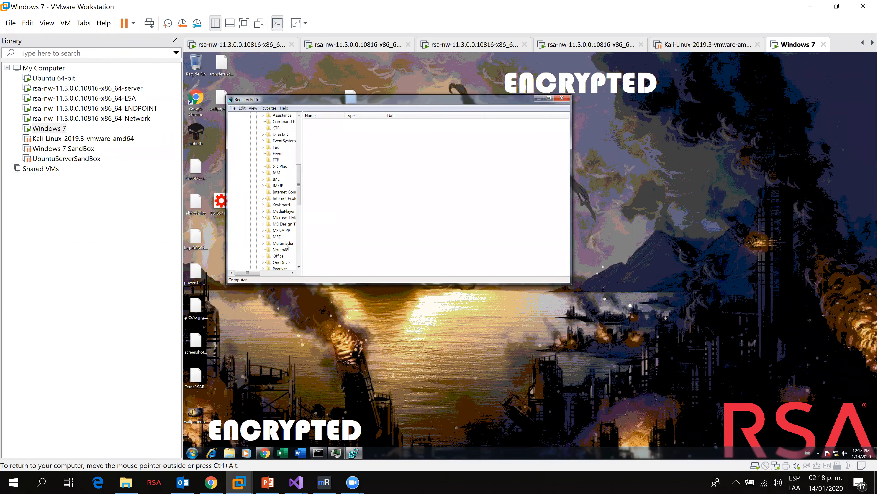
pyautogui.scroll(-5, 283, 258)
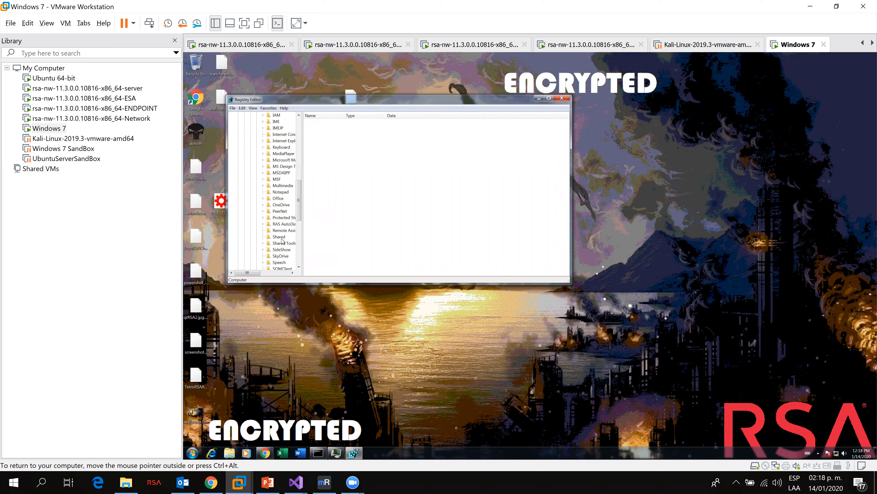
pyautogui.click(264, 265)
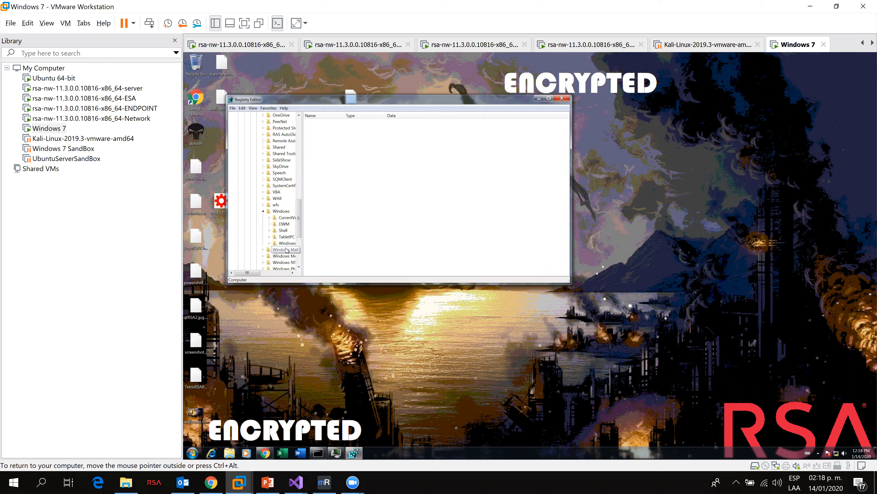
pyautogui.click(269, 218)
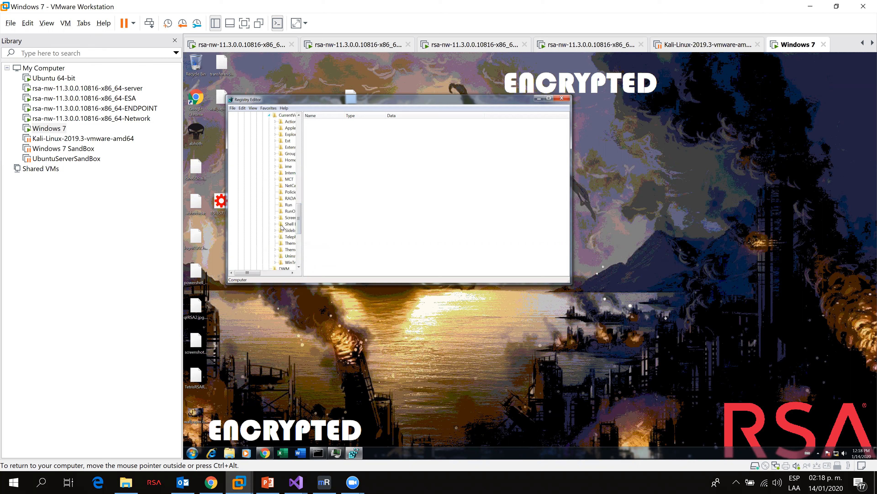
pyautogui.click(292, 205)
pyautogui.click(366, 133)
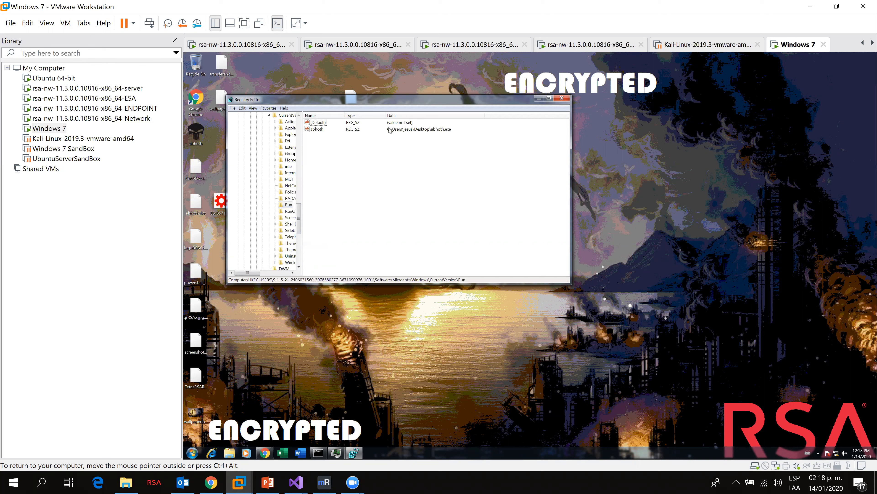
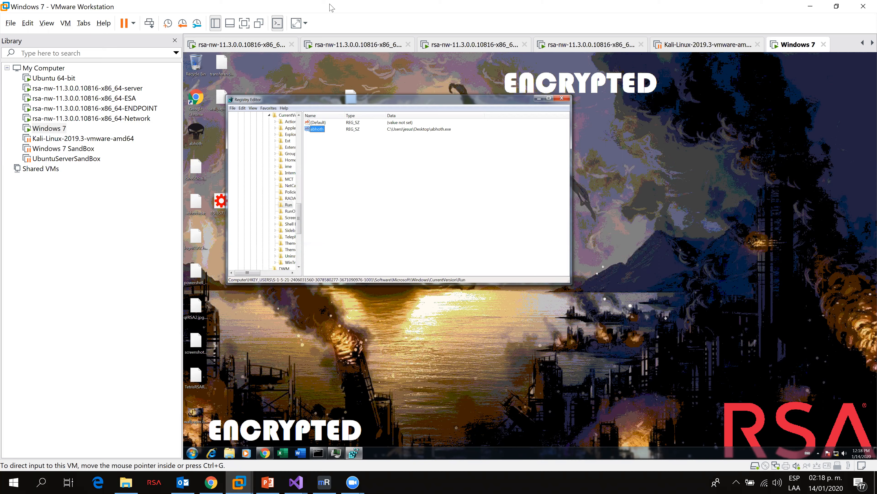
# Step: Switch to the browser and log in to NetWitness Platform as admin with the account password
pyautogui.hotkey('alt', 'Tab')
pyautogui.write('admin')
pyautogui.press('Tab')
pyautogui.write('•')
pyautogui.press('BackSpace')
pyautogui.write('••')
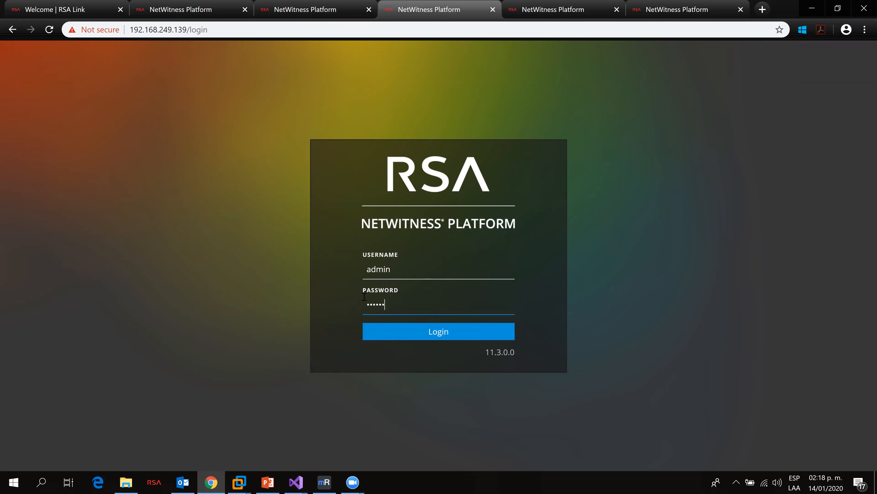
pyautogui.press('Return')
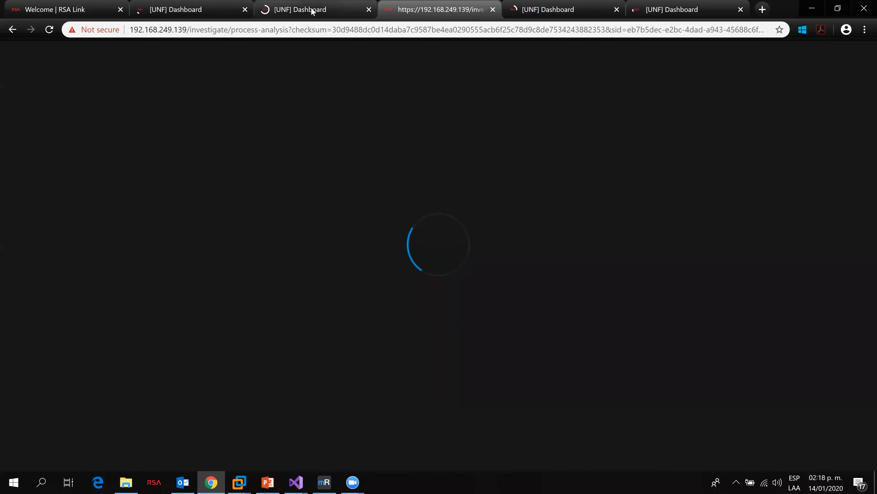
# Step: Open the abhoth.exe process analysis and scroll its events to the network event's target IP 192.168.249.128
pyautogui.click(203, 5)
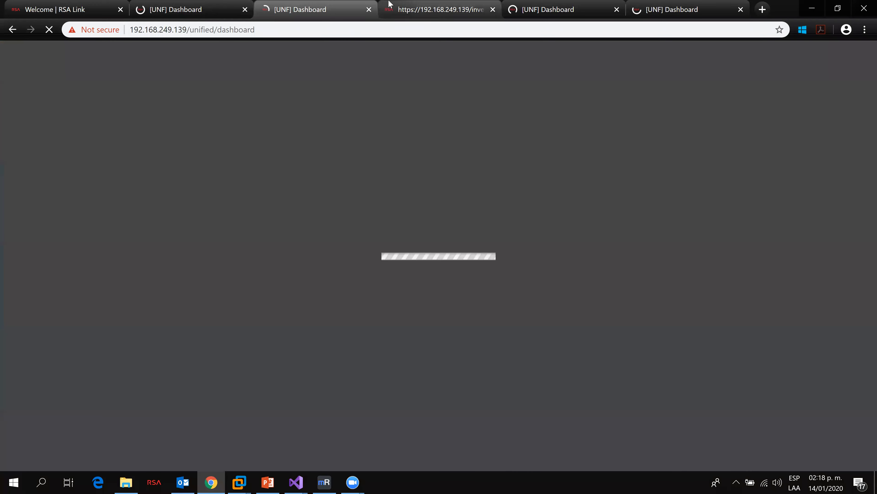
pyautogui.click(389, 4)
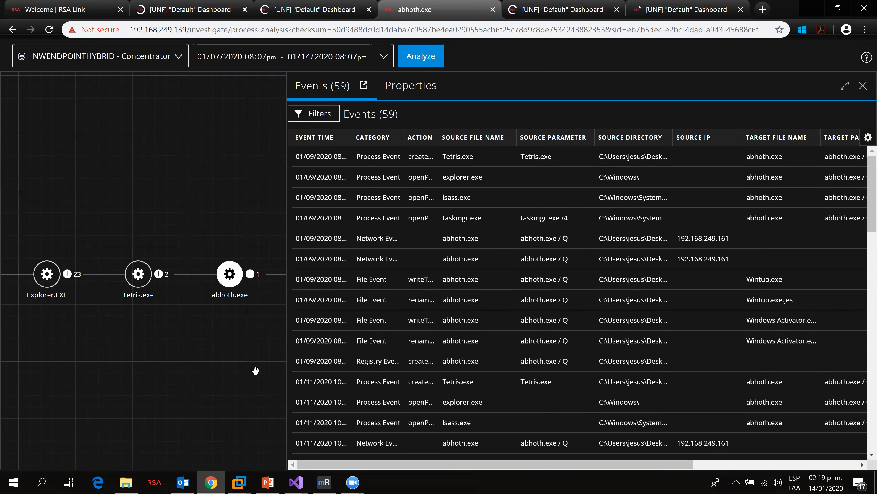
pyautogui.moveTo(669, 461); pyautogui.dragTo(816, 449)
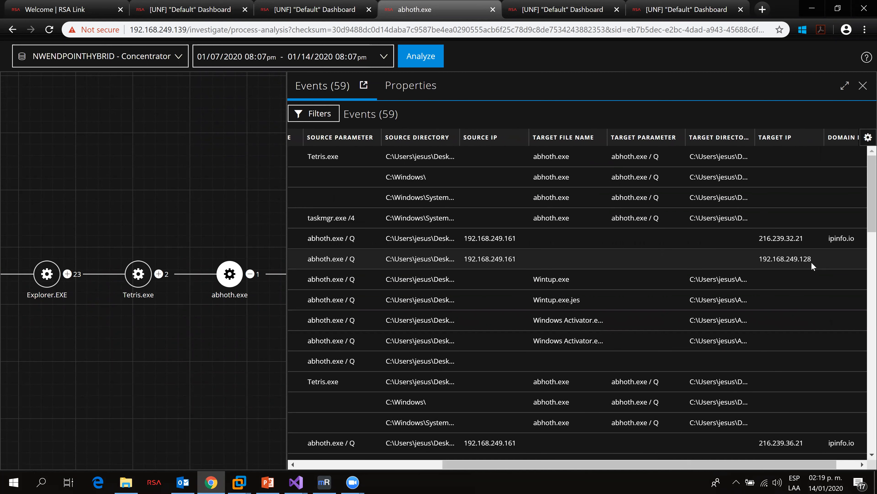
pyautogui.moveTo(812, 258); pyautogui.dragTo(758, 261)
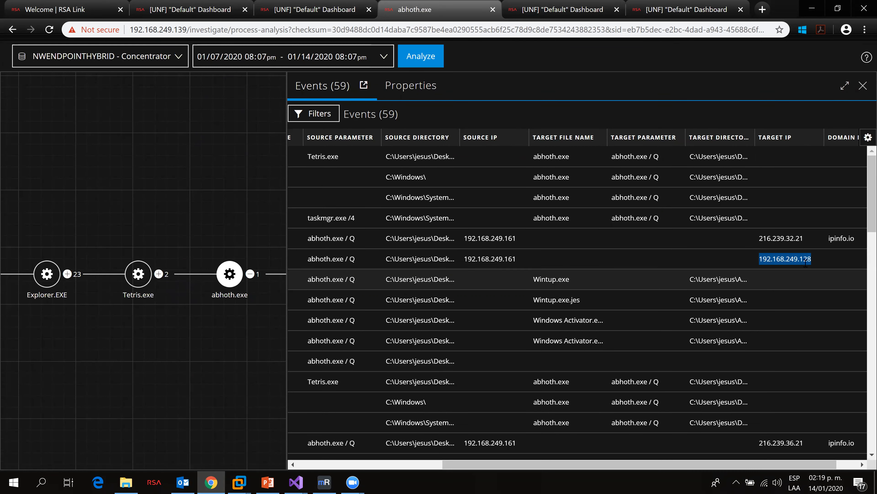
pyautogui.click(811, 258)
pyautogui.moveTo(811, 258); pyautogui.dragTo(762, 258)
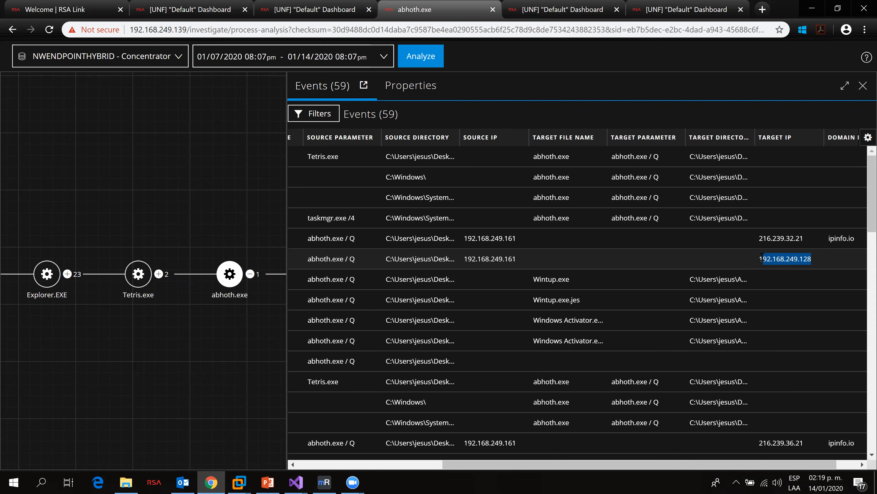
# Step: Open Investigate Navigate in the second tab and close a spare dashboard tab
pyautogui.click(217, 5)
pyautogui.click(297, 7)
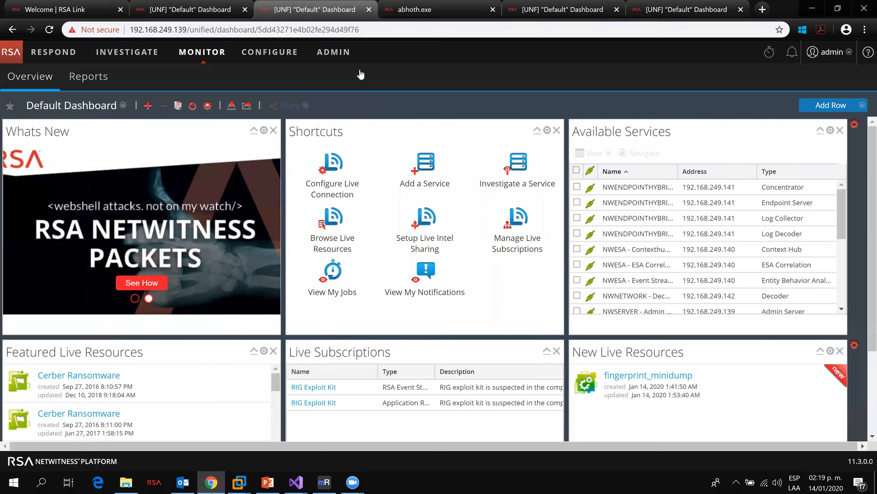
pyautogui.click(139, 52)
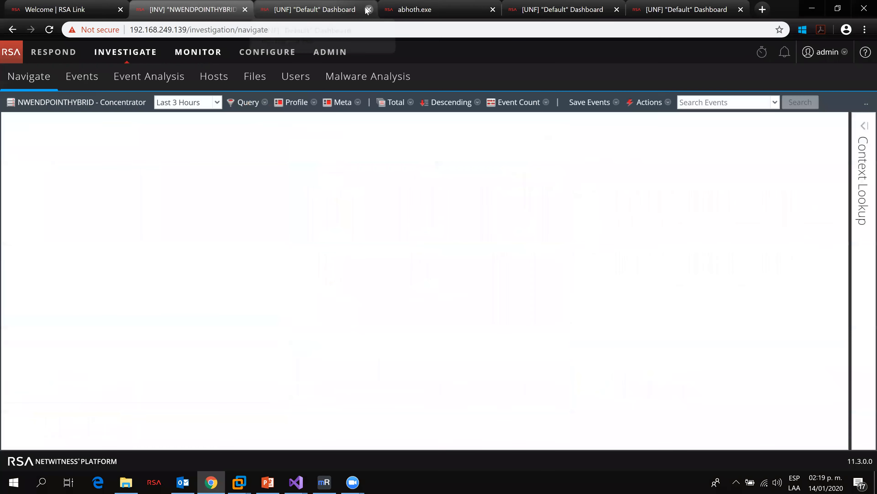
pyautogui.click(369, 9)
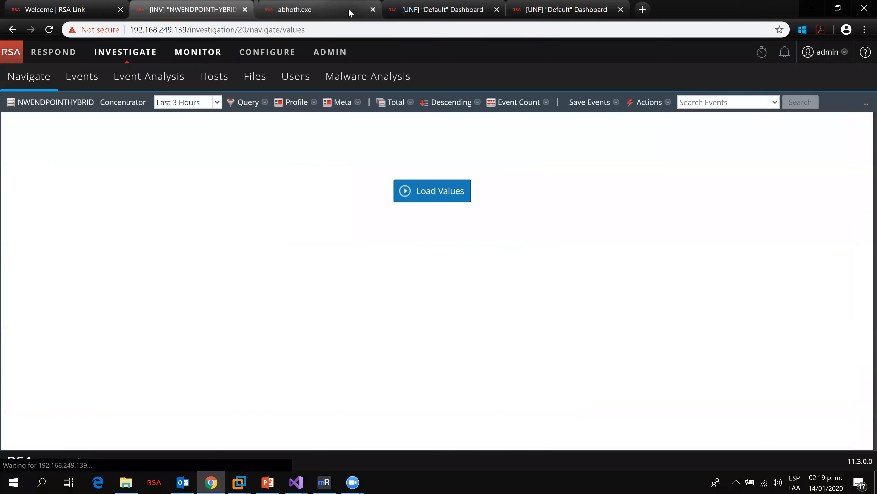
# Step: Return to the abhoth.exe tab and copy the target IP 192.168.249.128
pyautogui.click(334, 14)
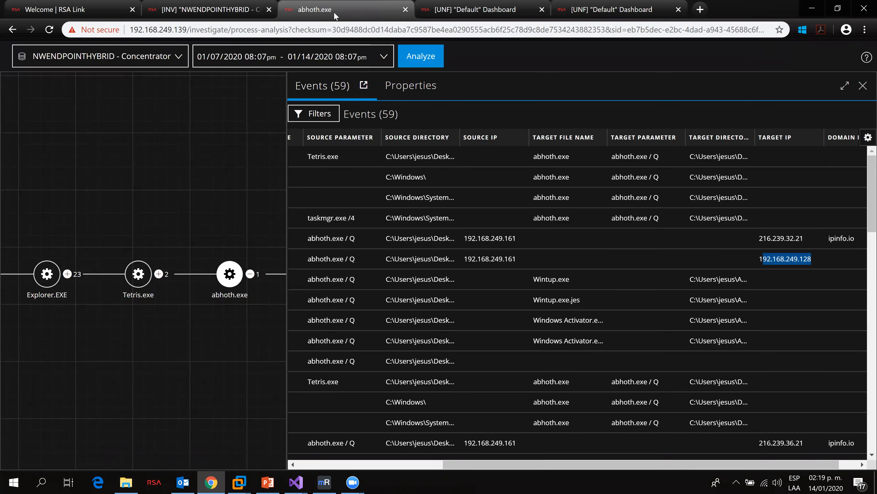
pyautogui.click(758, 258)
pyautogui.moveTo(758, 258); pyautogui.dragTo(811, 260)
pyautogui.rightClick(800, 257)
pyautogui.click(801, 262)
# Step: Query the Navigate view for ip.dst = 192.168.249.128 using the copied address
pyautogui.click(227, 4)
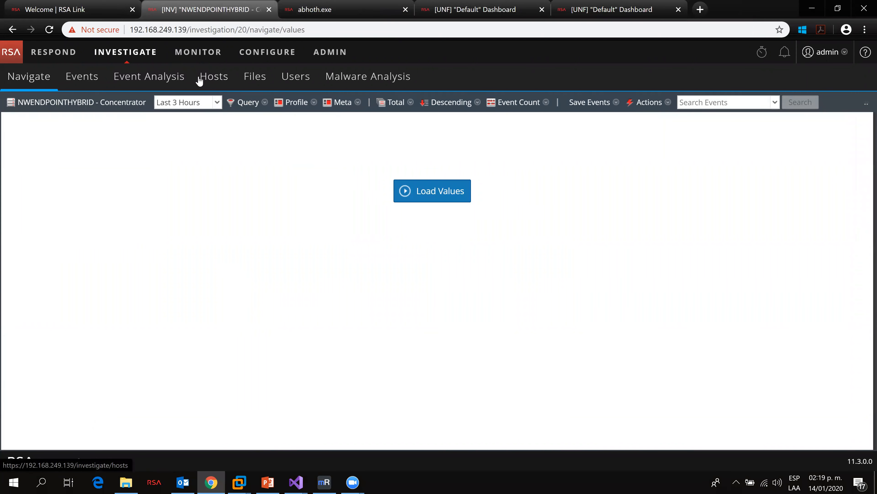
pyautogui.click(247, 102)
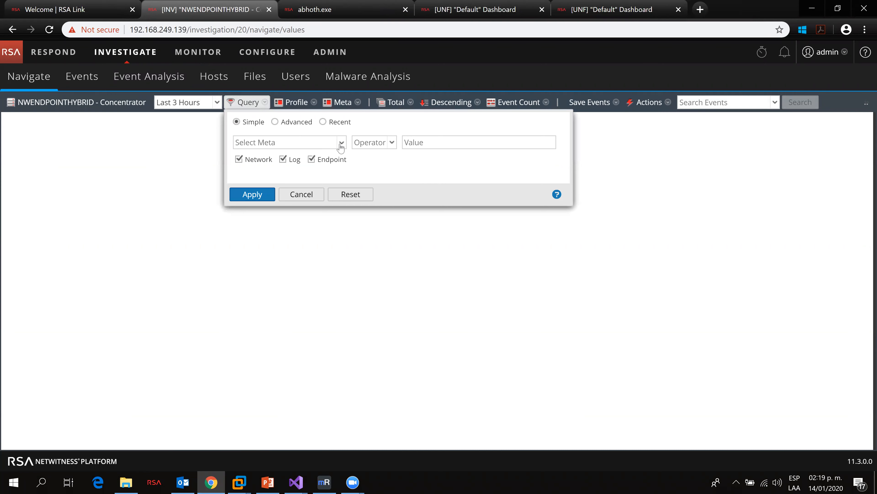
pyautogui.click(275, 143)
pyautogui.write('ip')
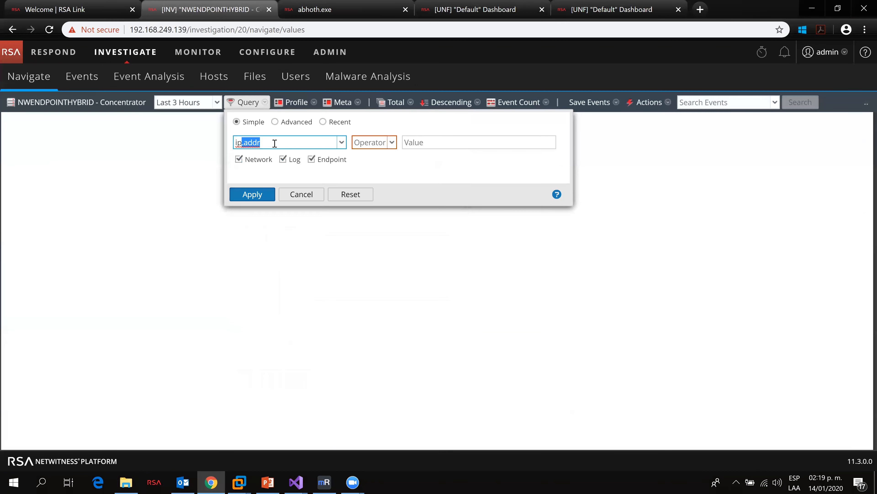
pyautogui.write('.dst')
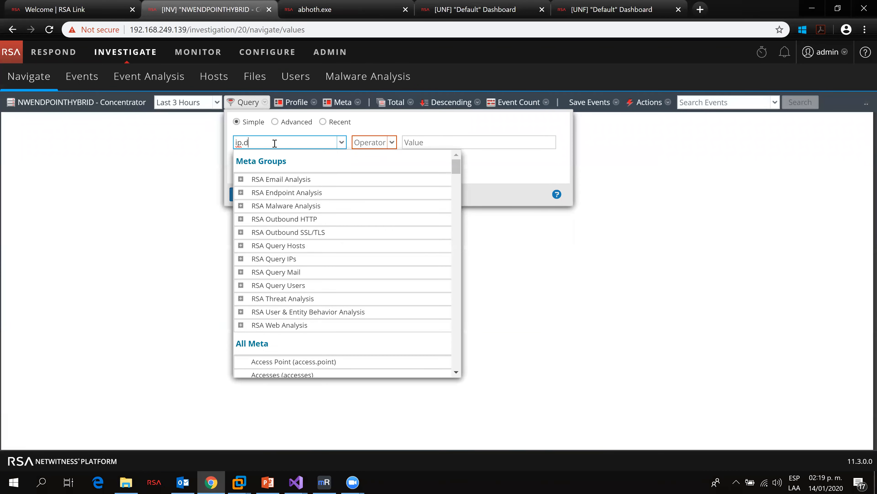
pyautogui.click(384, 146)
pyautogui.click(373, 156)
pyautogui.click(432, 142)
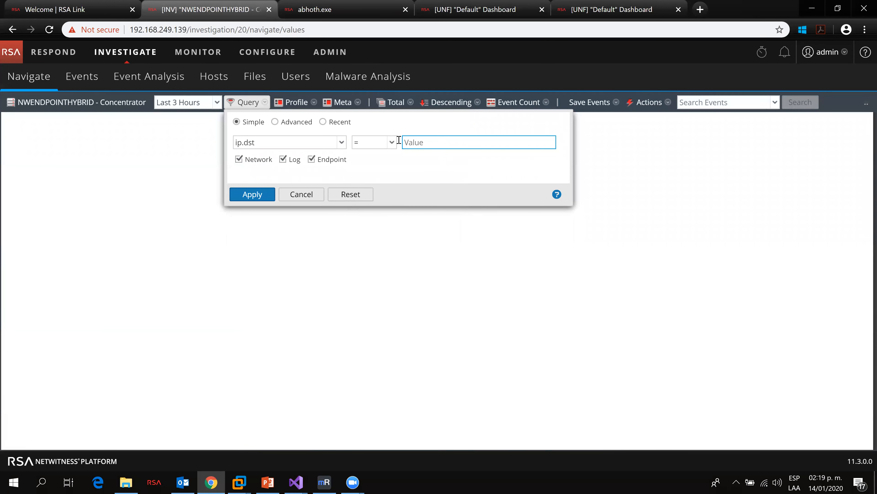
pyautogui.write('192.168.249.128')
pyautogui.click(261, 198)
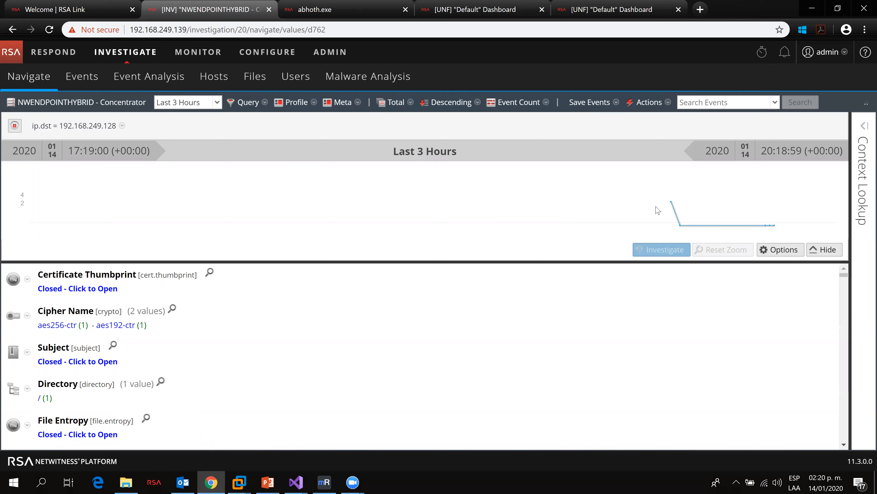
# Step: Apply the RSA Web Analysis default profile to the results
pyautogui.click(303, 105)
pyautogui.moveTo(324, 135)
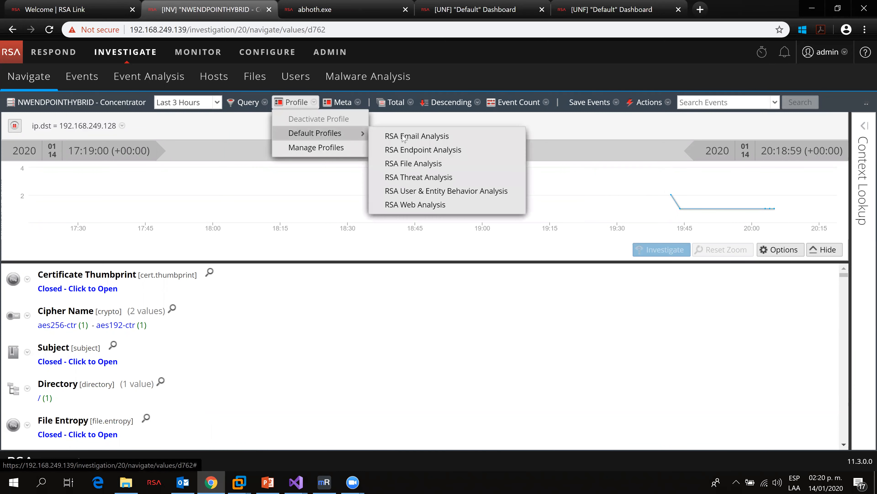
pyautogui.click(435, 206)
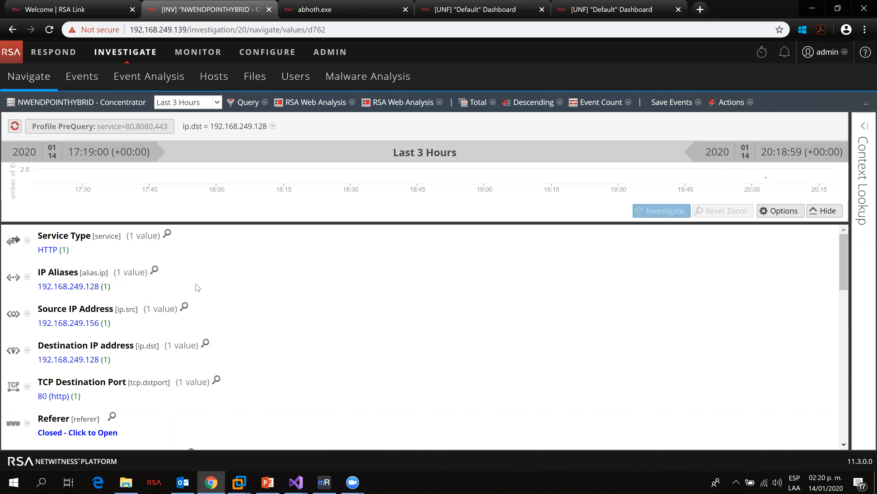
# Step: Open the events for IP alias 192.168.249.128 in a new tab and reconstruct the HTTP event
pyautogui.click(104, 290)
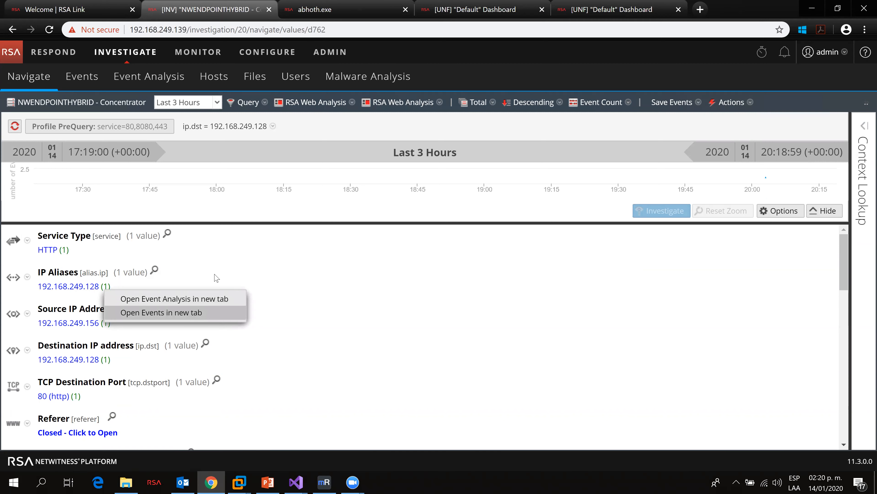
pyautogui.click(191, 313)
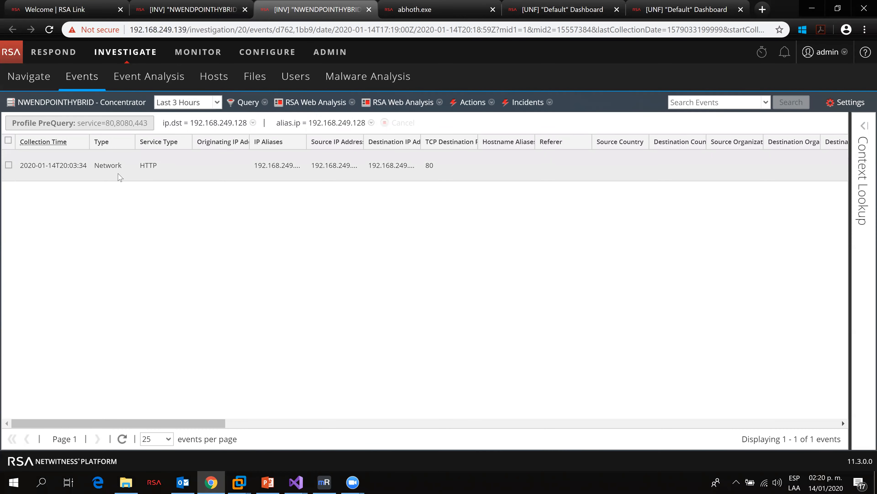
pyautogui.click(9, 166)
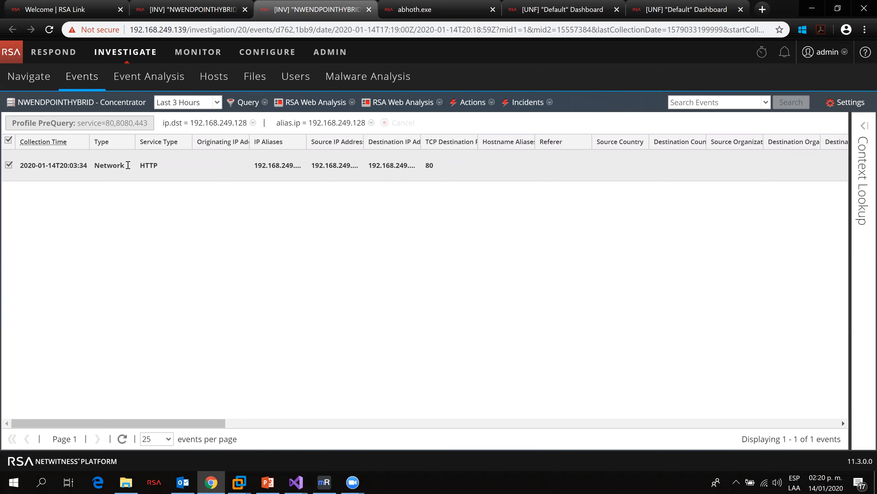
pyautogui.rightClick(338, 168)
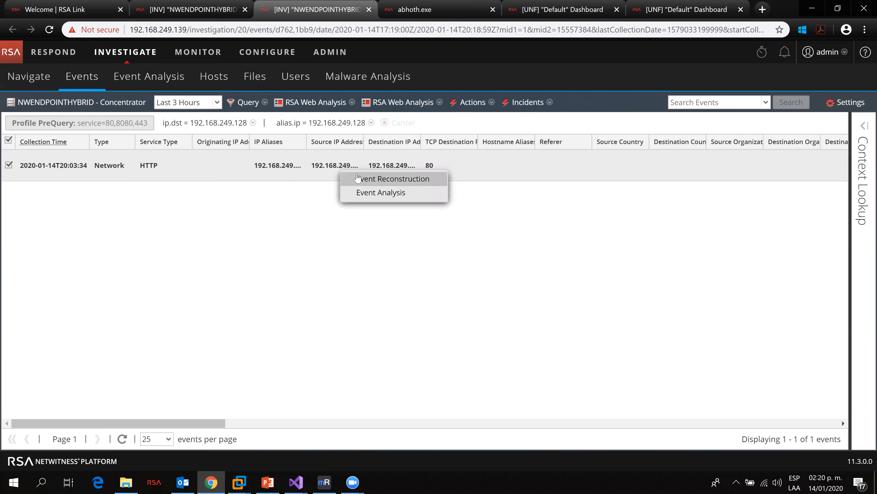
pyautogui.click(382, 182)
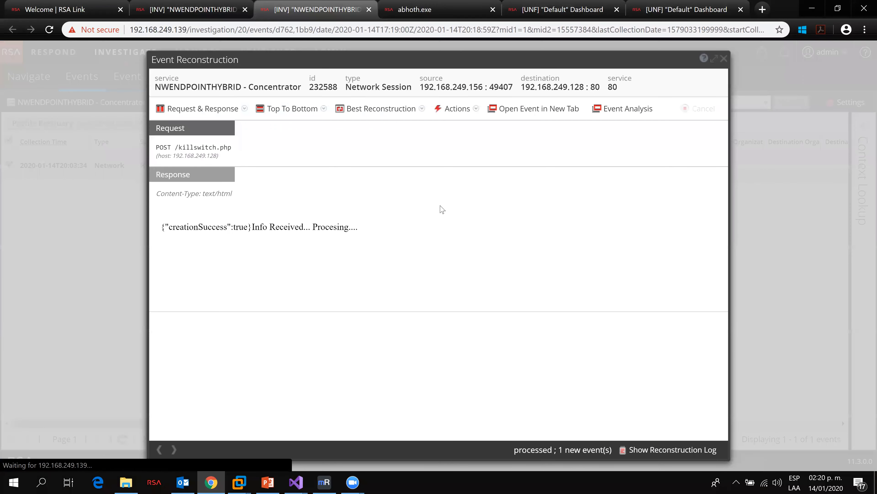
# Step: Highlight the response text and the POST /killswitch.php request in the reconstruction, then close it
pyautogui.moveTo(364, 230); pyautogui.dragTo(165, 230)
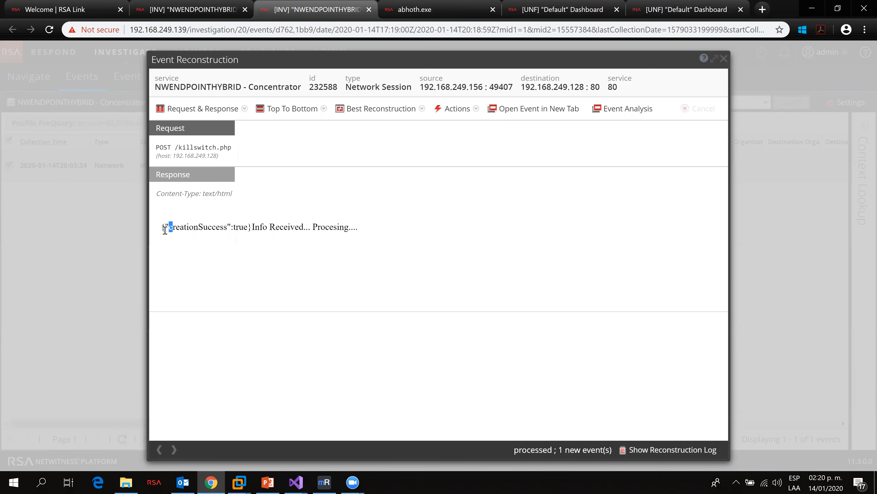
pyautogui.moveTo(255, 228); pyautogui.dragTo(301, 229)
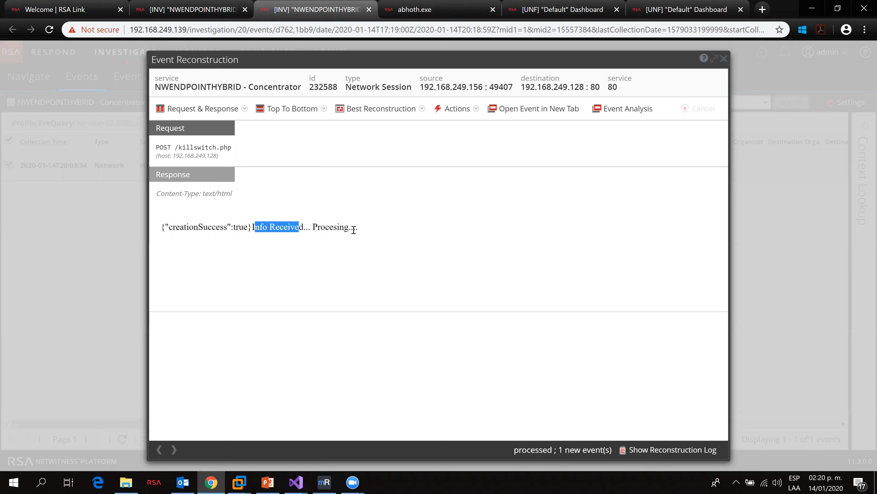
pyautogui.moveTo(355, 228); pyautogui.dragTo(325, 229)
pyautogui.click(170, 228)
pyautogui.moveTo(171, 228); pyautogui.dragTo(228, 228)
pyautogui.moveTo(179, 147); pyautogui.dragTo(232, 147)
pyautogui.click(232, 149)
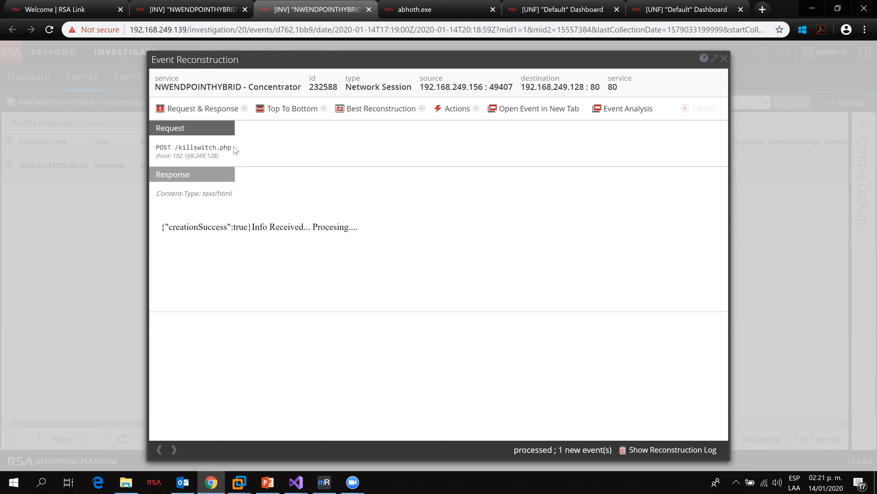
pyautogui.moveTo(231, 148)
pyautogui.mouseDown()
pyautogui.moveTo(161, 147)
pyautogui.moveTo(224, 146)
pyautogui.mouseUp()
pyautogui.doubleClick(225, 147)
pyautogui.click(724, 60)
# Step: Return to the Navigate tab and drill into destination IP 192.168.249.128
pyautogui.click(192, 9)
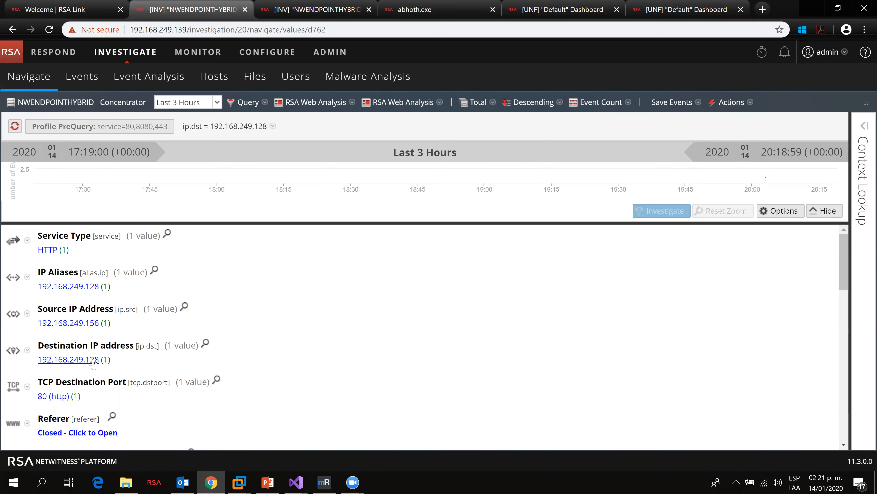
pyautogui.hotkey('ctrl', 'Tab')
pyautogui.hotkey('ctrl', 'shift', 'Tab')
pyautogui.click(72, 361)
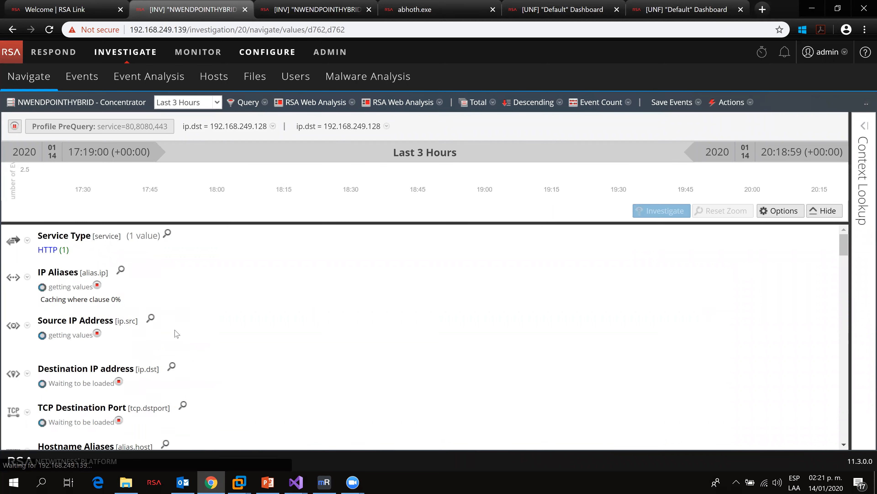
# Step: Open the put action event in Event Analysis in a new tab and view its request details
pyautogui.scroll(-5, 116, 318)
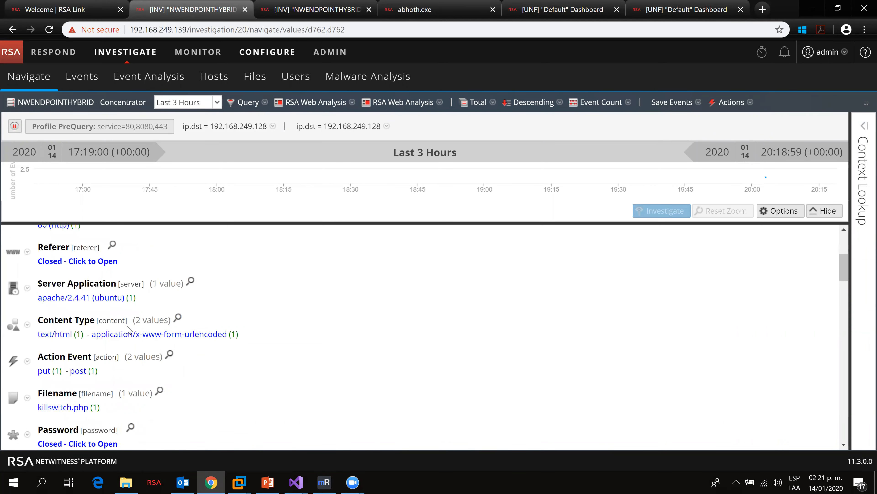
pyautogui.scroll(2, 141, 339)
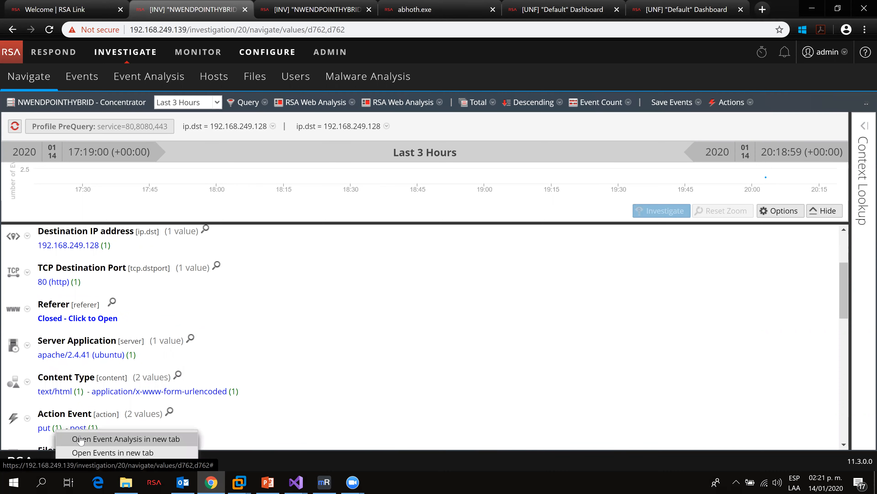
pyautogui.click(113, 452)
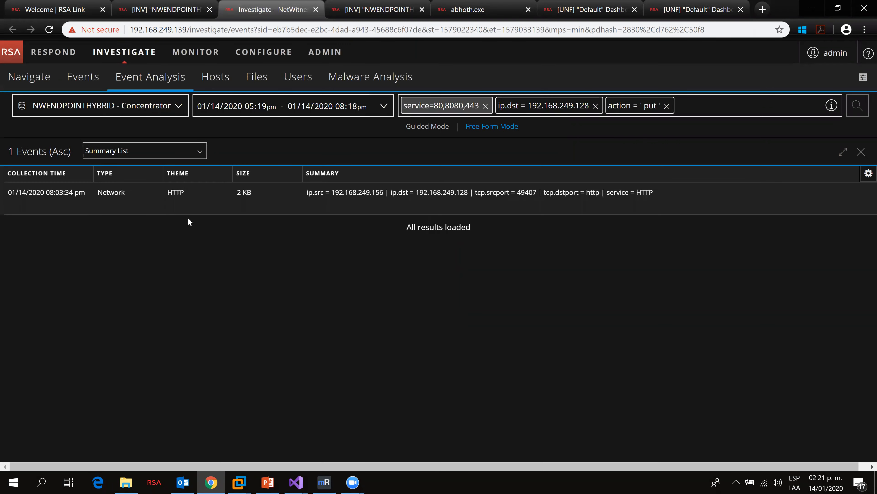
pyautogui.click(242, 198)
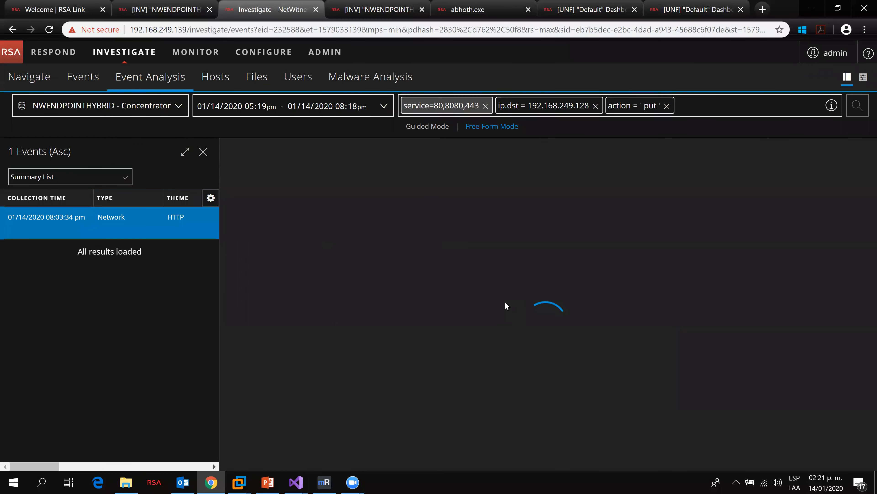
pyautogui.scroll(-2, 417, 340)
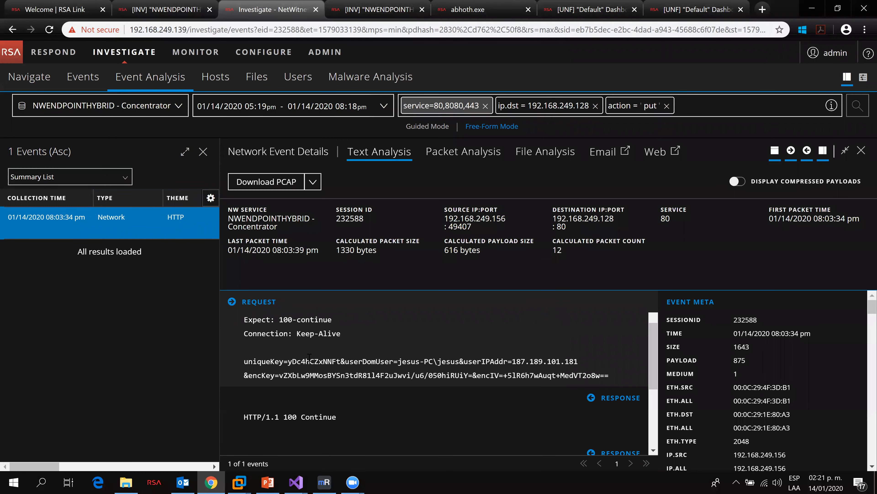
# Step: Highlight the uniqueKey, userIPAddr and encKey values in the killswitch request payload
pyautogui.moveTo(244, 362); pyautogui.dragTo(342, 361)
pyautogui.click(296, 363)
pyautogui.moveTo(287, 362); pyautogui.dragTo(342, 361)
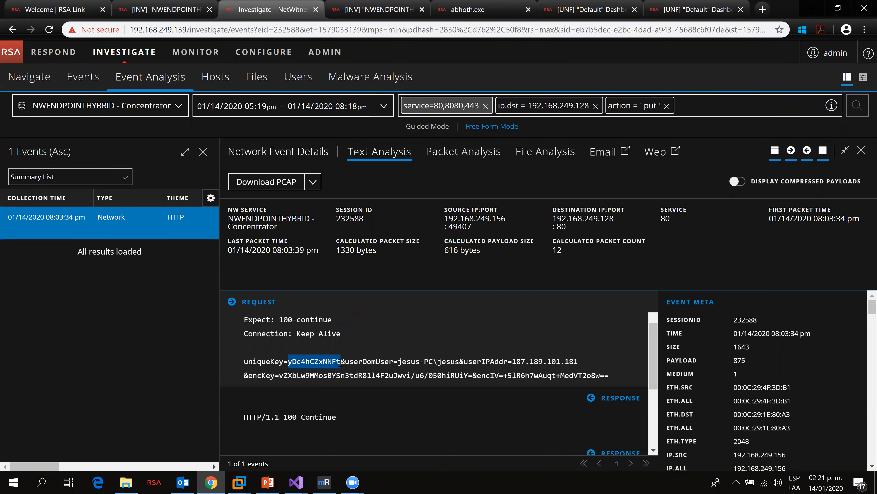
pyautogui.click(407, 359)
pyautogui.moveTo(398, 361); pyautogui.dragTo(575, 363)
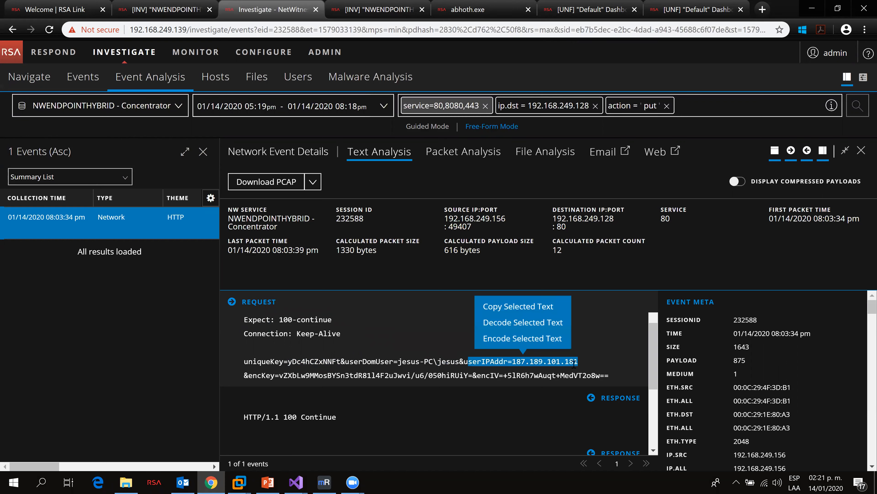
pyautogui.click(282, 375)
pyautogui.moveTo(281, 374); pyautogui.dragTo(605, 377)
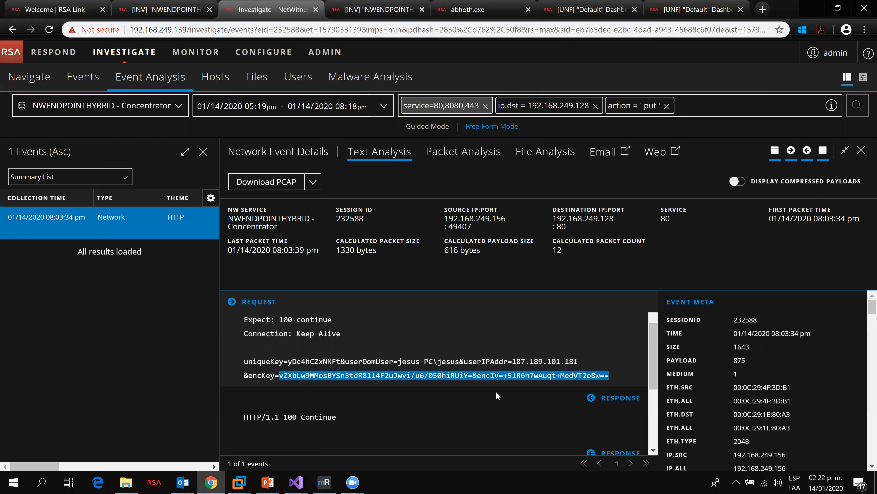
pyautogui.click(282, 375)
pyautogui.moveTo(279, 375); pyautogui.dragTo(610, 376)
pyautogui.click(280, 375)
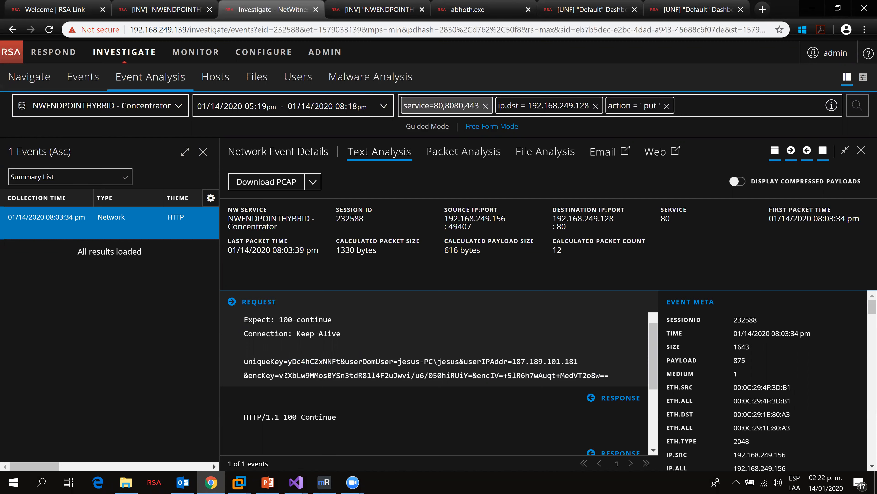
pyautogui.moveTo(283, 377); pyautogui.dragTo(612, 377)
# Step: Switch to mRemoteNG, open the SSH session to UbuntuServer and run ifconfig
pyautogui.click(324, 481)
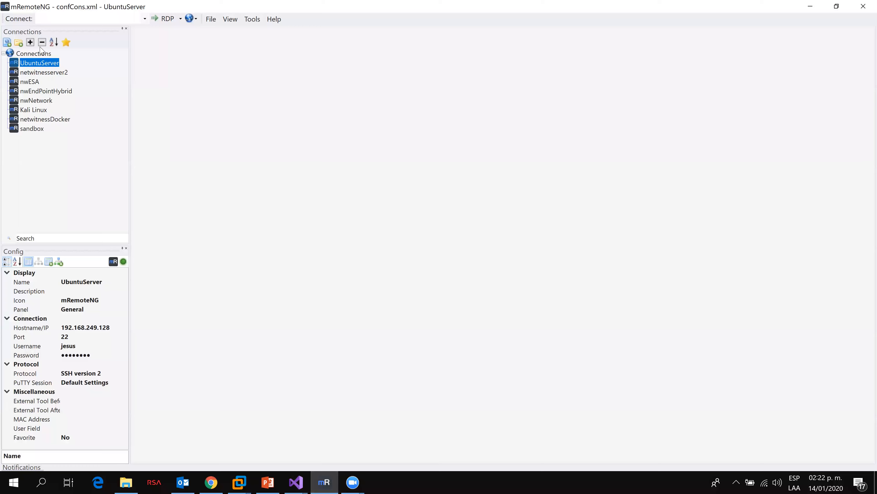
pyautogui.doubleClick(43, 64)
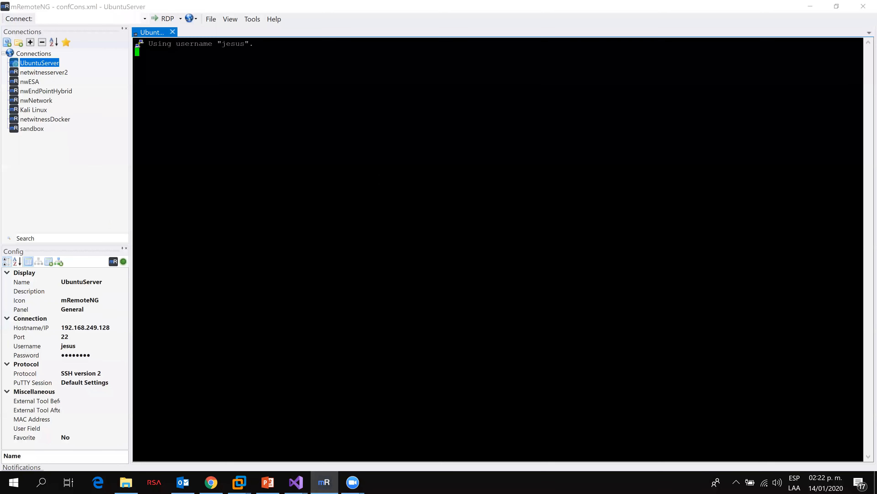
pyautogui.press('Return')
pyautogui.press('Return')
pyautogui.write('ifconfig')
pyautogui.press('Return')
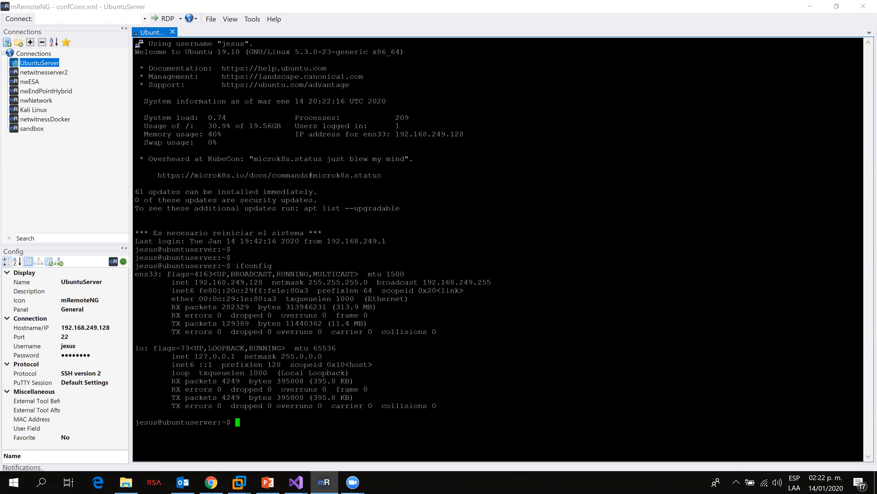
# Step: Compare the server's ens33 IP address with the event's destination IP
pyautogui.moveTo(262, 282); pyautogui.dragTo(250, 282)
pyautogui.click(260, 283)
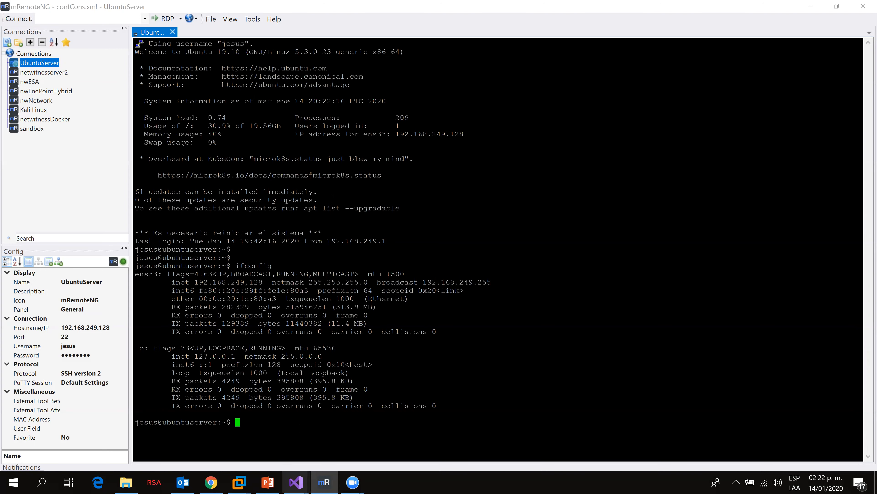
pyautogui.moveTo(195, 282); pyautogui.dragTo(263, 282)
pyautogui.click(326, 2)
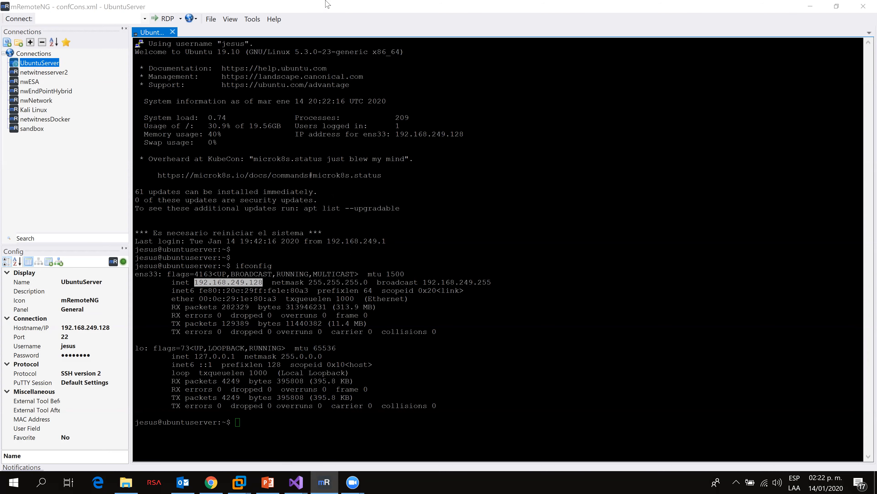
pyautogui.hotkey('alt', 'Tab')
pyautogui.moveTo(541, 387); pyautogui.dragTo(539, 377)
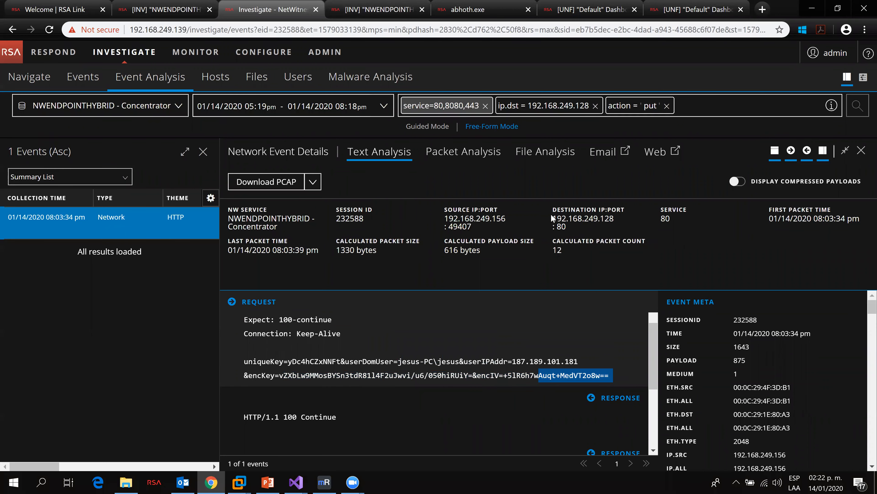
pyautogui.moveTo(615, 222); pyautogui.dragTo(601, 219)
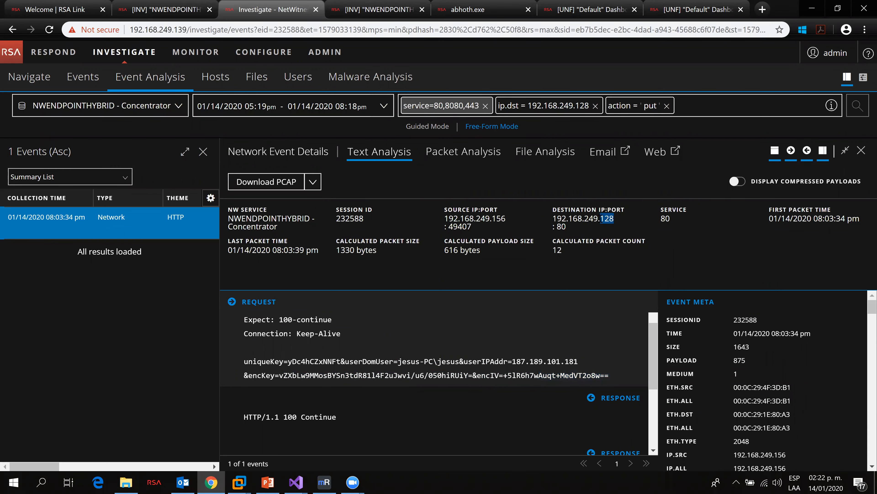
# Step: Scroll through the event meta, highlighting the killswitch.php filename, attack tactics and techniques
pyautogui.scroll(-10, 678, 368)
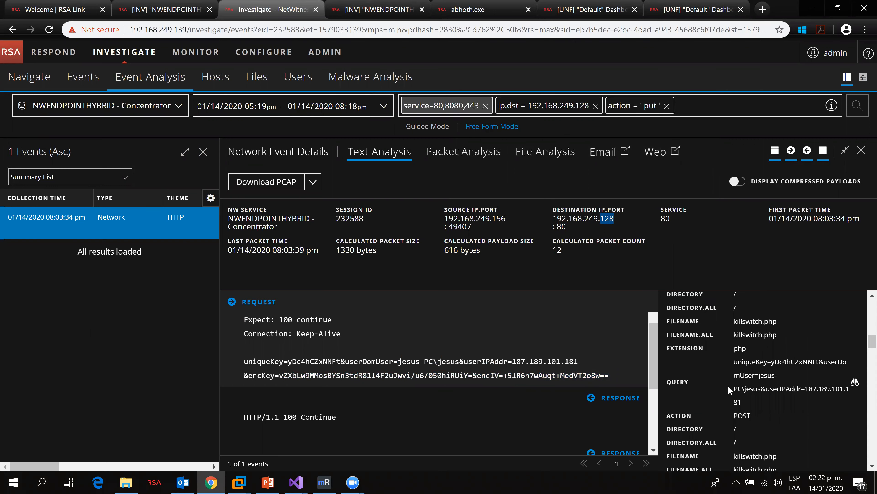
pyautogui.scroll(-5, 728, 386)
pyautogui.scroll(2, 777, 374)
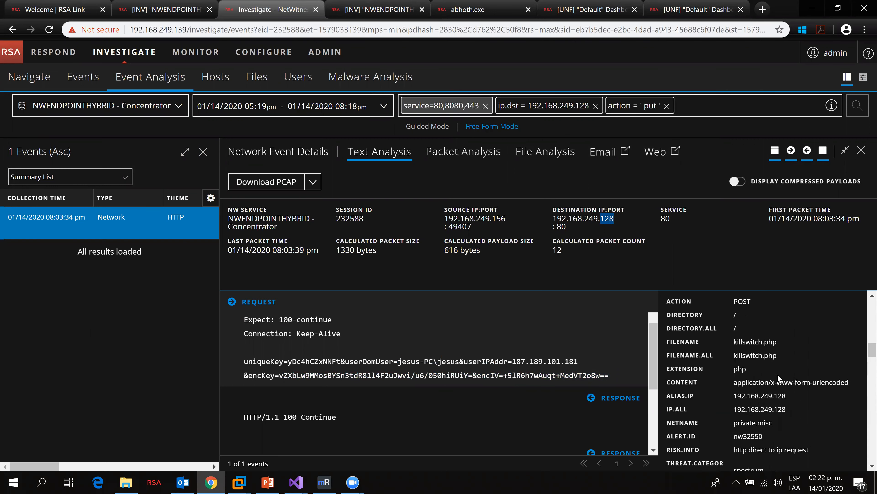
pyautogui.moveTo(733, 342); pyautogui.dragTo(780, 341)
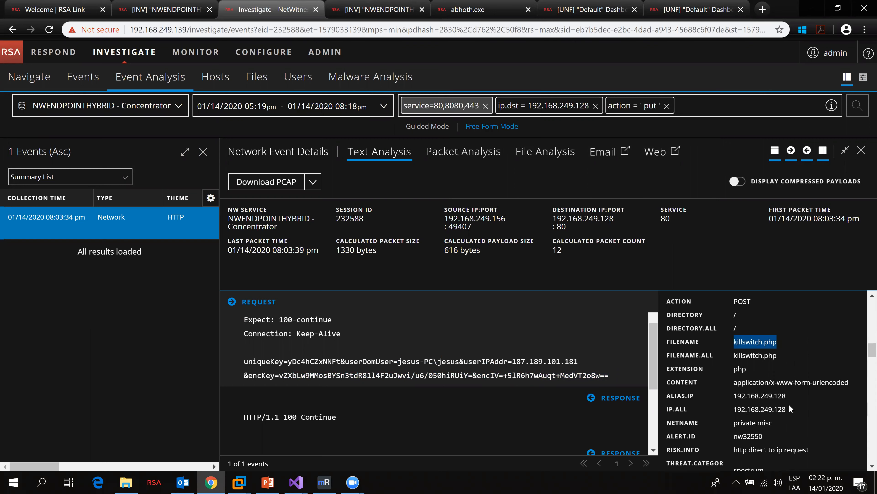
pyautogui.scroll(-2, 810, 399)
pyautogui.scroll(-8, 810, 399)
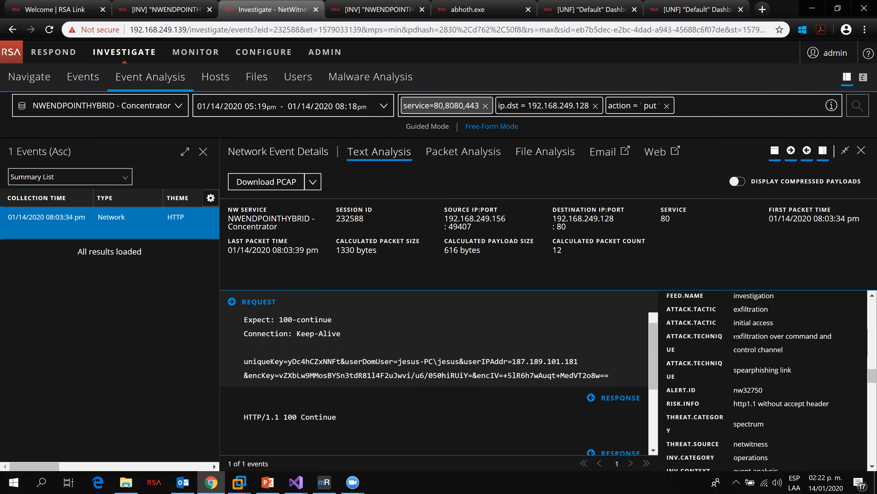
pyautogui.moveTo(733, 339); pyautogui.dragTo(838, 339)
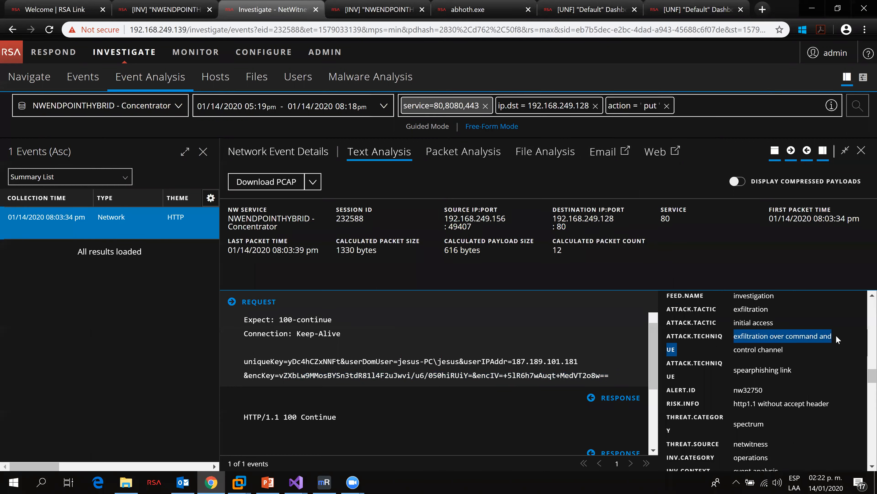
pyautogui.moveTo(731, 323); pyautogui.dragTo(769, 310)
pyautogui.scroll(2, 734, 364)
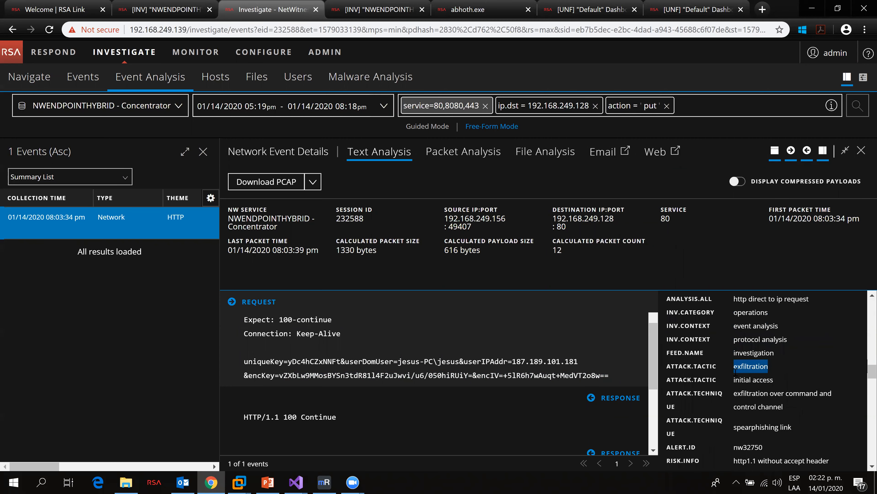
pyautogui.scroll(-4, 736, 372)
pyautogui.scroll(-4, 735, 384)
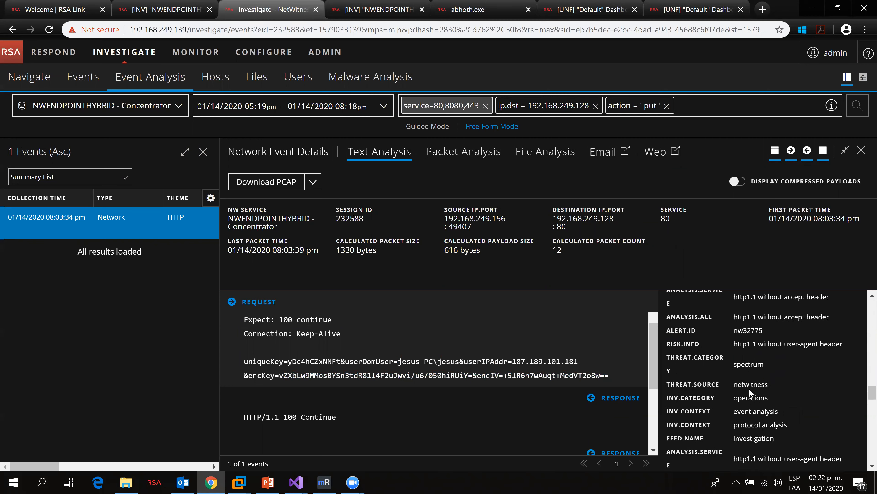
# Step: Highlight the request payload fields and return to the Ubuntu terminal
pyautogui.moveTo(296, 361); pyautogui.dragTo(573, 375)
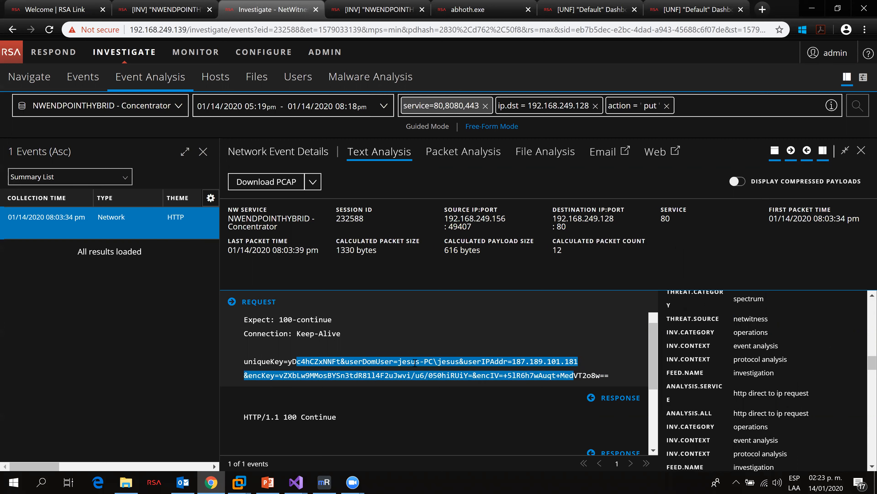
pyautogui.hotkey('alt', 'Tab')
pyautogui.press('Return')
pyautogui.press('Return')
pyautogui.press('Return')
pyautogui.press('Return')
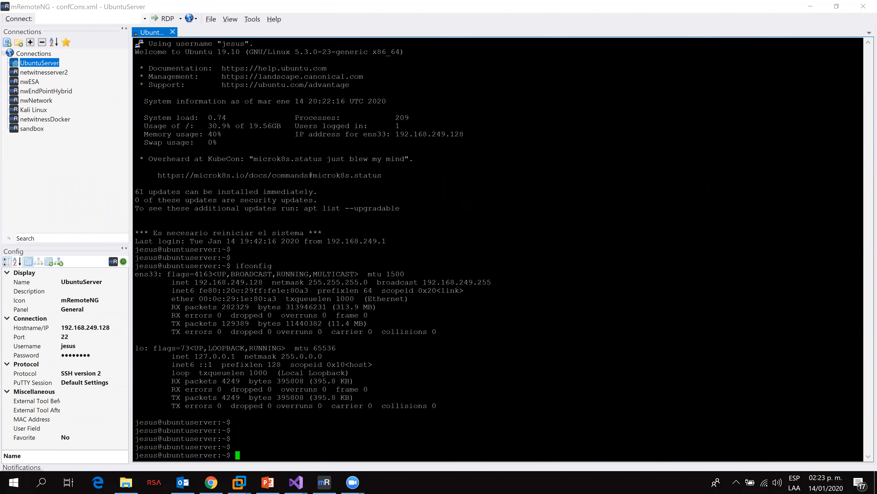
# Step: Log into MySQL as root with mysql -u root -p and submit the password prompt
pyautogui.write('mv killswitch.php.ORI killswitch.php')
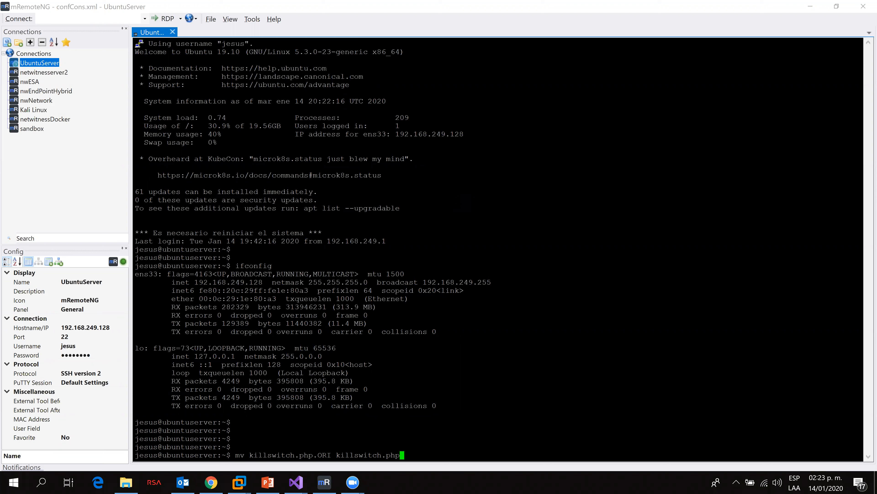
pyautogui.hotkey('ctrl', 'u')
pyautogui.write('mysql -u roor')
pyautogui.press('BackSpace')
pyautogui.write('t -p')
pyautogui.press('Return')
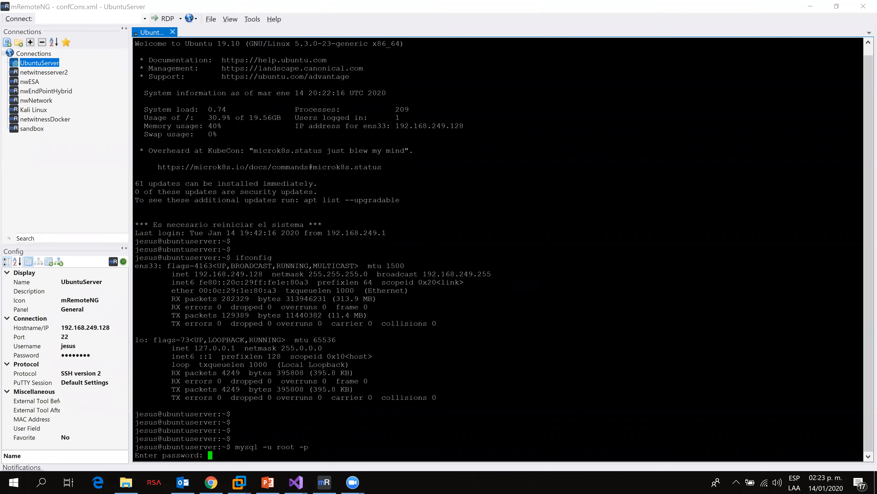
pyautogui.press('Return')
pyautogui.press('Return')
pyautogui.press('Return')
pyautogui.press('Return')
# Step: List the MySQL databases with show databases;
pyautogui.write('show dat')
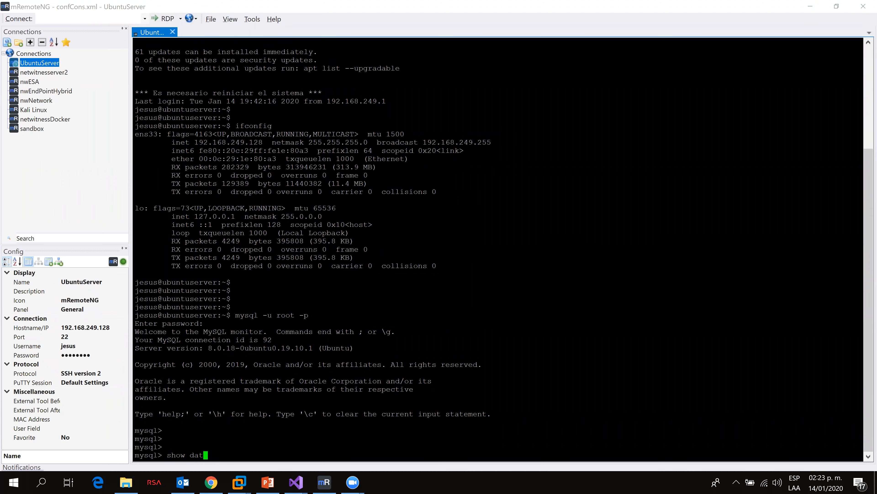
pyautogui.write('abases;')
pyautogui.press('Return')
# Step: Switch to the abhoth database and list its tables
pyautogui.write('use')
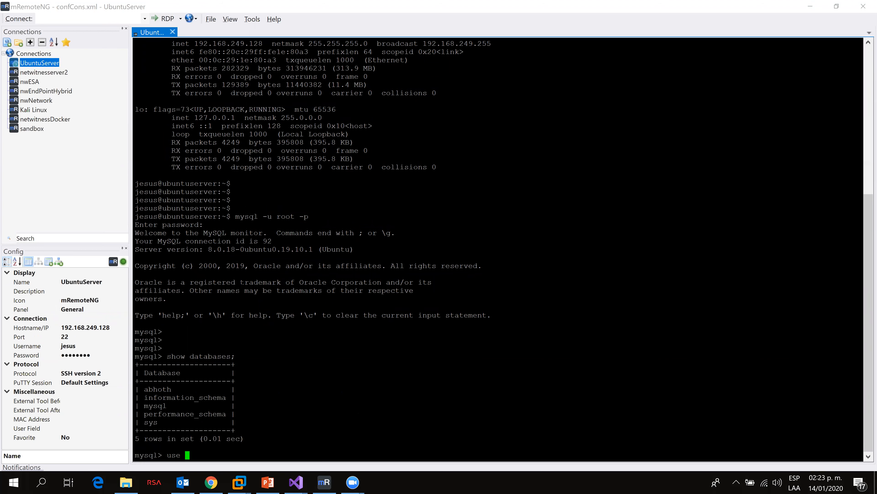
pyautogui.doubleClick(158, 389)
pyautogui.rightClick(157, 389)
pyautogui.write(';')
pyautogui.press('Return')
pyautogui.press('Return')
pyautogui.write('sh')
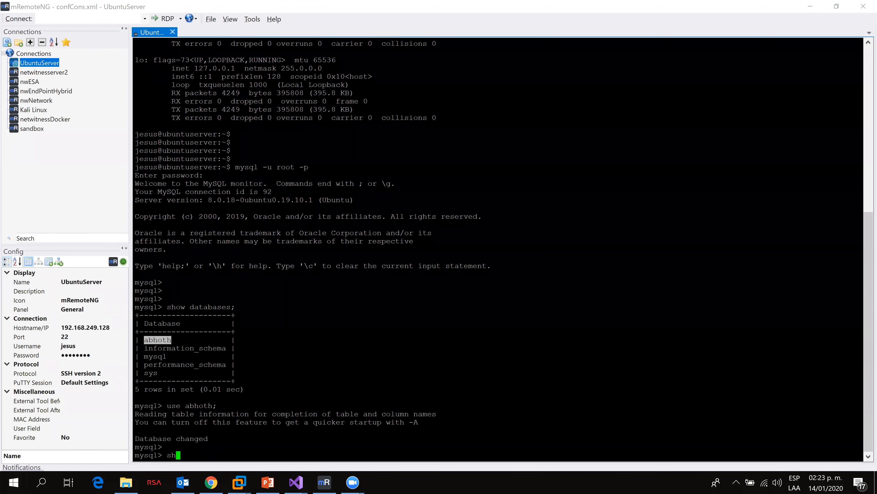
pyautogui.write('ow tables;')
pyautogui.press('Return')
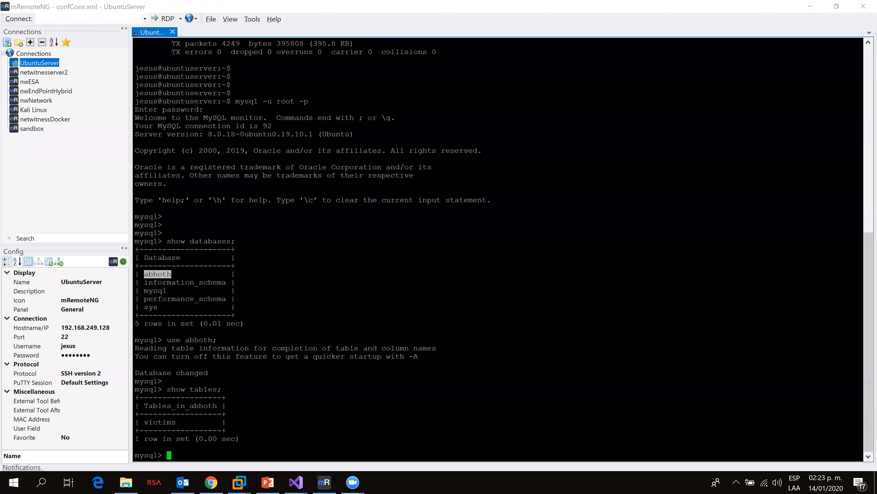
# Step: Begin a select * query and highlight the first part of the encKey value in the event request
pyautogui.write('select *')
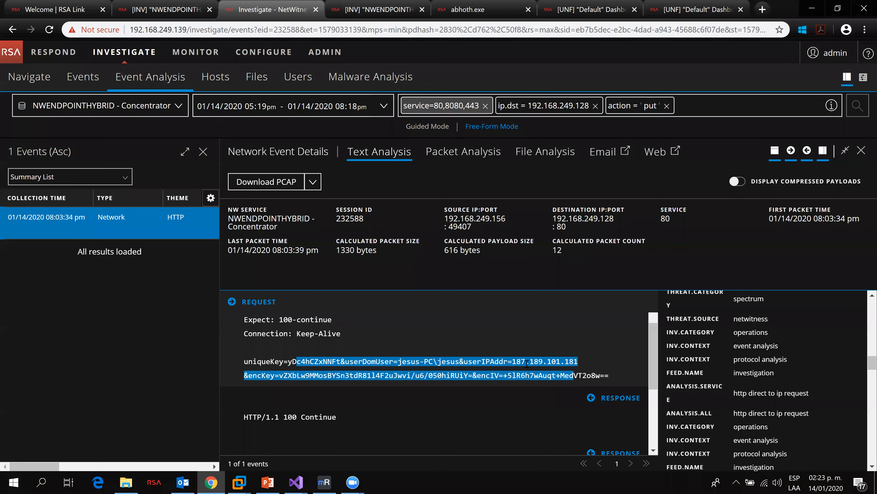
pyautogui.click(525, 362)
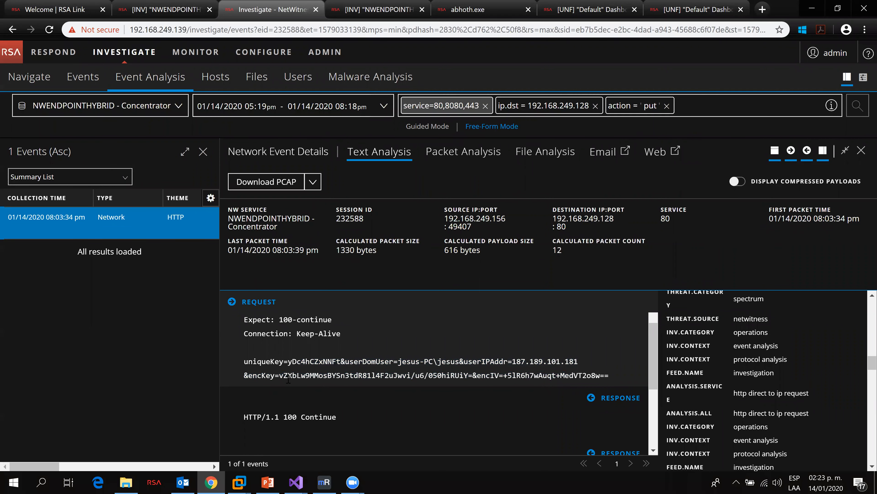
pyautogui.moveTo(280, 375); pyautogui.dragTo(410, 375)
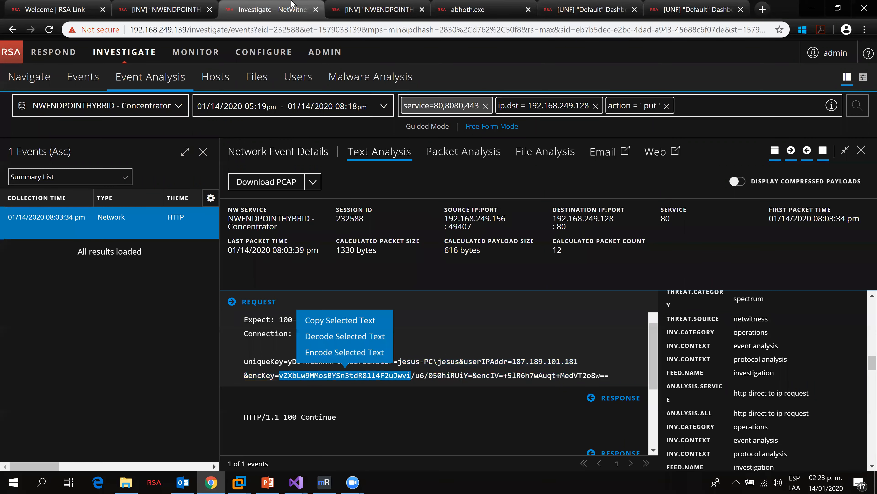
pyautogui.hotkey('alt', 'Tab')
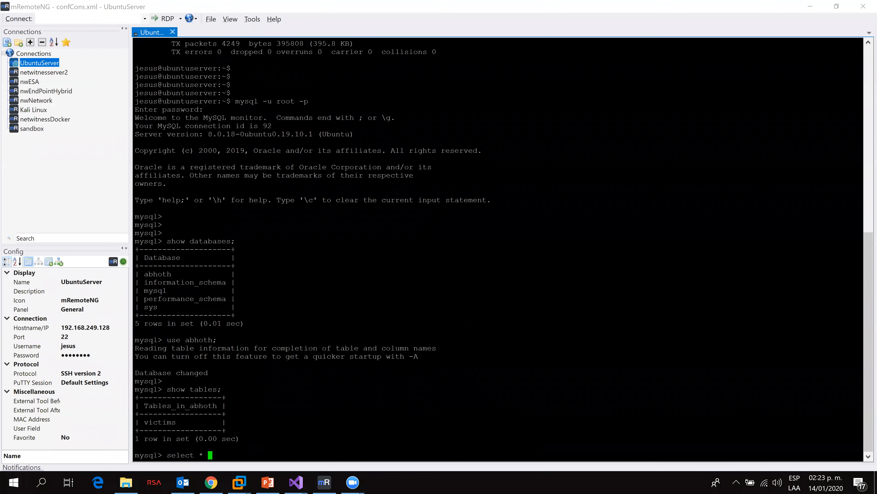
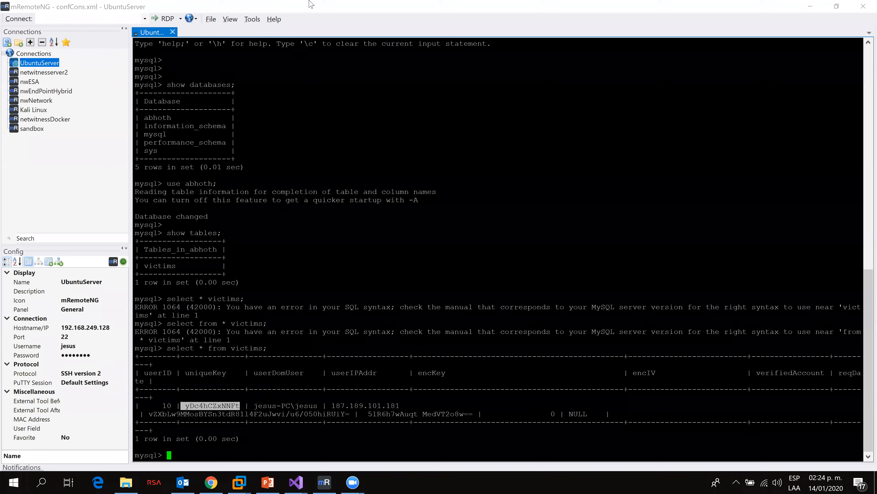
# Step: Compare the uniqueKey and encKey in the NetWitness event request with the victims record in MySQL
pyautogui.hotkey('alt', 'Tab')
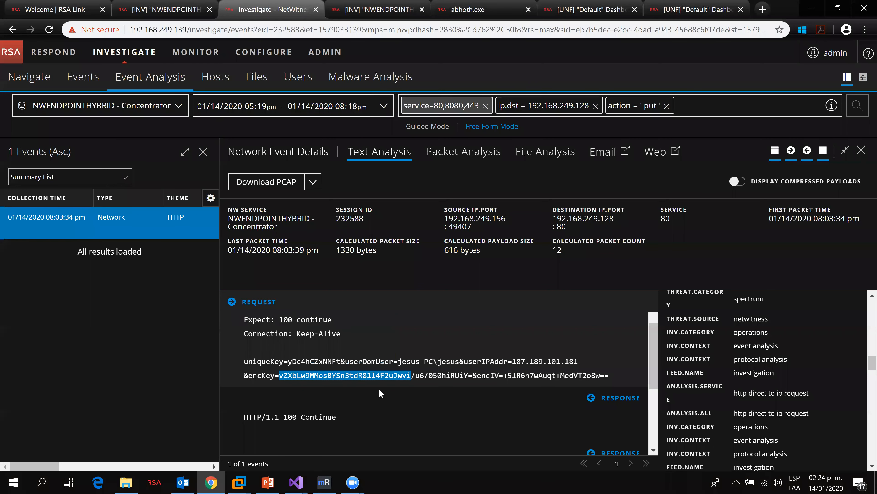
pyautogui.hotkey('alt', 'Tab')
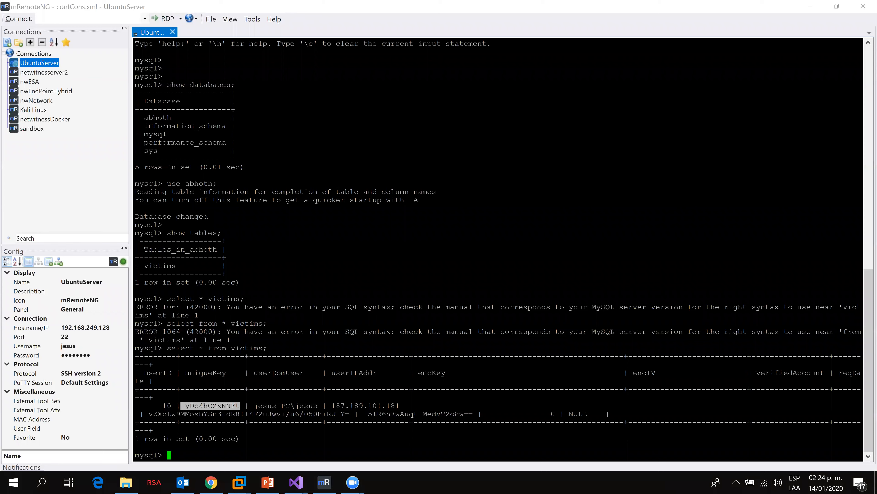
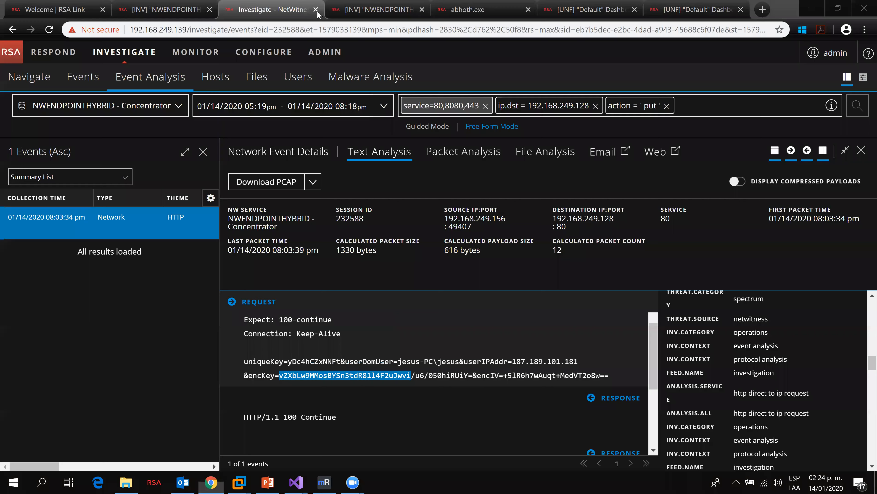
# Step: Highlight the encKey value in both the MySQL victims record and the NetWitness event request to compare them
pyautogui.hotkey('alt', 'Tab')
pyautogui.moveTo(398, 376); pyautogui.dragTo(411, 376)
pyautogui.hotkey('alt', 'Tab')
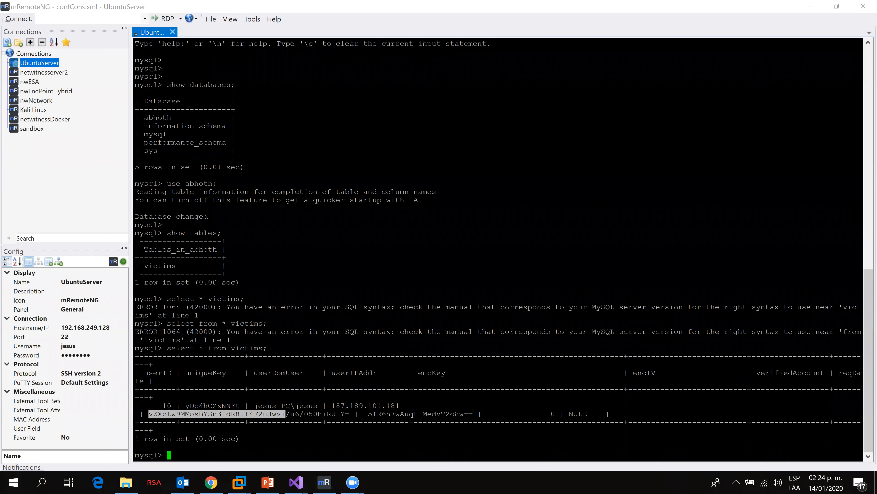
pyautogui.click(175, 413)
pyautogui.moveTo(145, 413); pyautogui.dragTo(357, 414)
pyautogui.hotkey('alt', 'Tab')
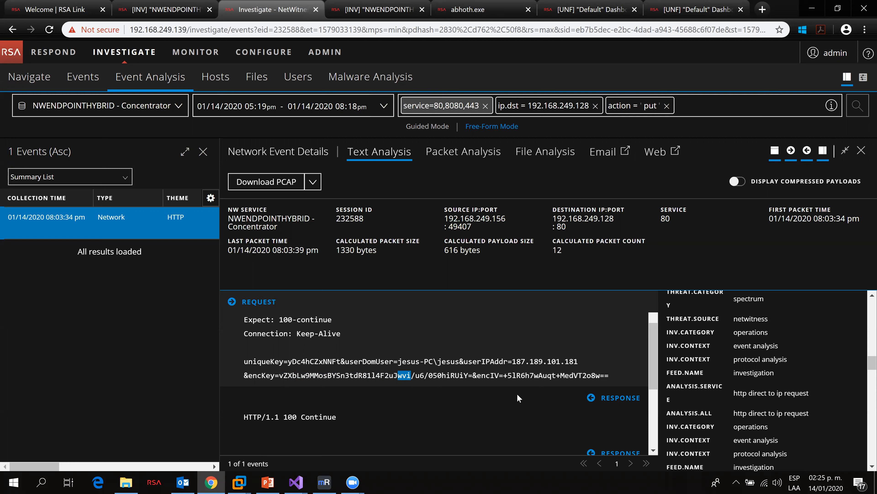
pyautogui.click(283, 375)
pyautogui.moveTo(282, 375); pyautogui.dragTo(412, 379)
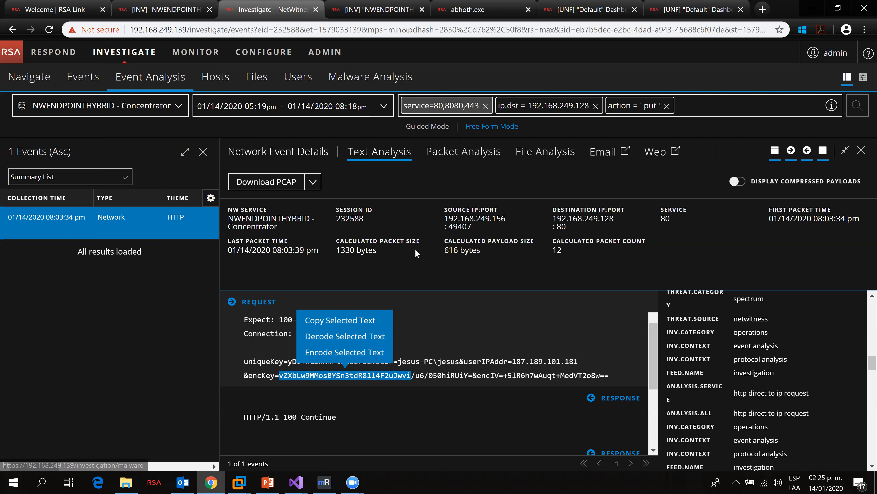
# Step: Open the Respond module and review the incidents list and alerts
pyautogui.click(73, 53)
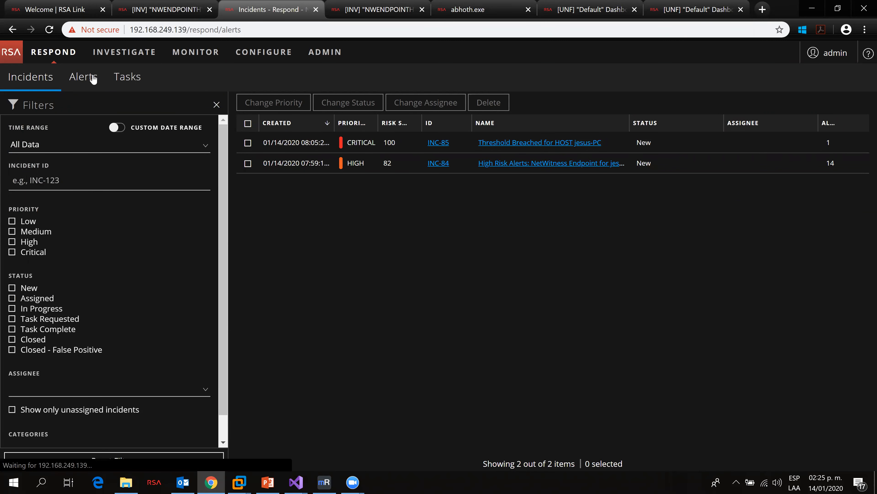
pyautogui.click(85, 76)
pyautogui.click(46, 81)
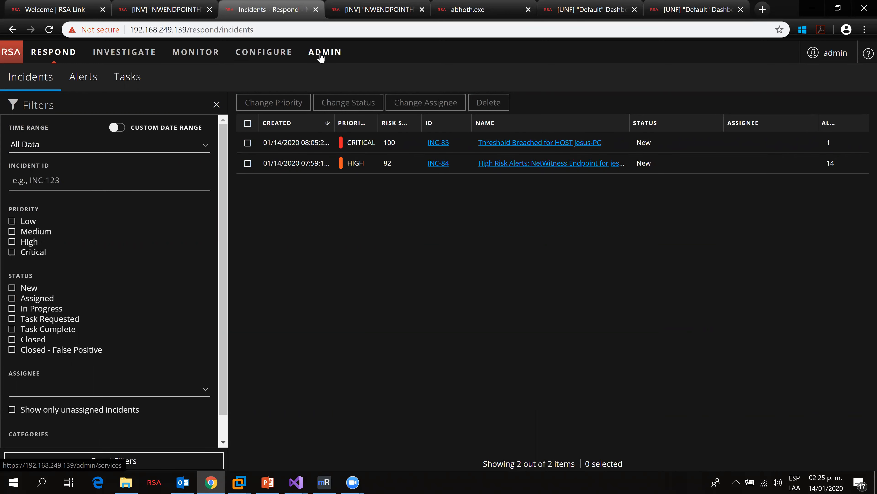
# Step: Open the Jesus-PC host in Investigate, show alerts of all severities, and browse its file list
pyautogui.click(147, 56)
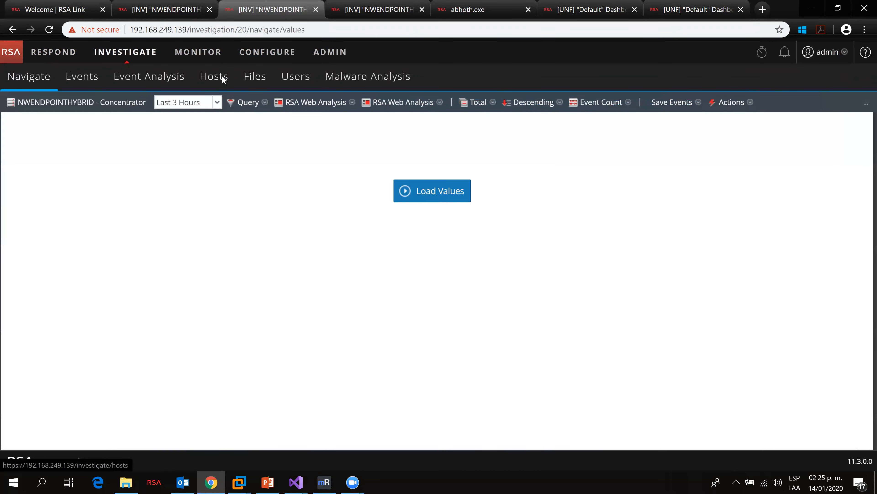
pyautogui.click(222, 75)
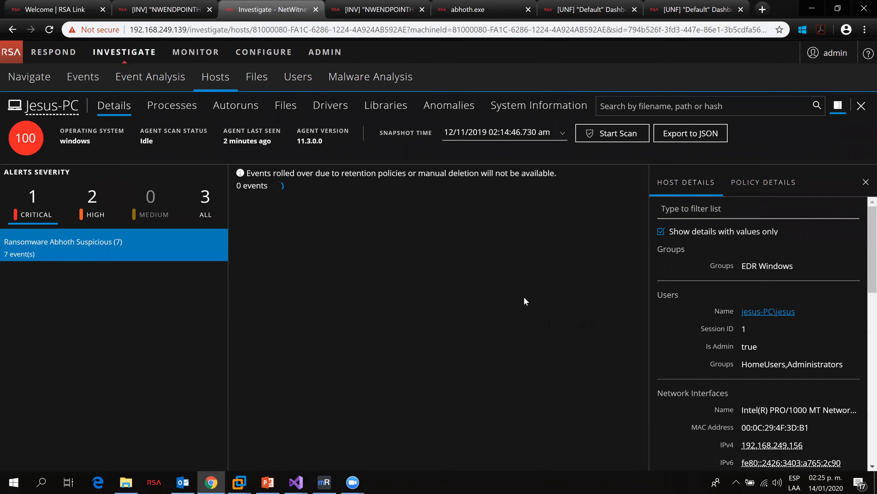
pyautogui.click(210, 215)
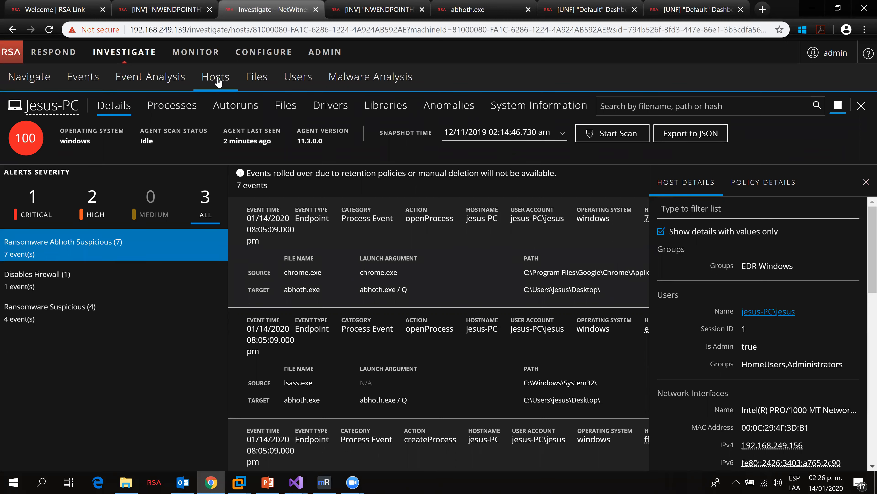
pyautogui.click(292, 110)
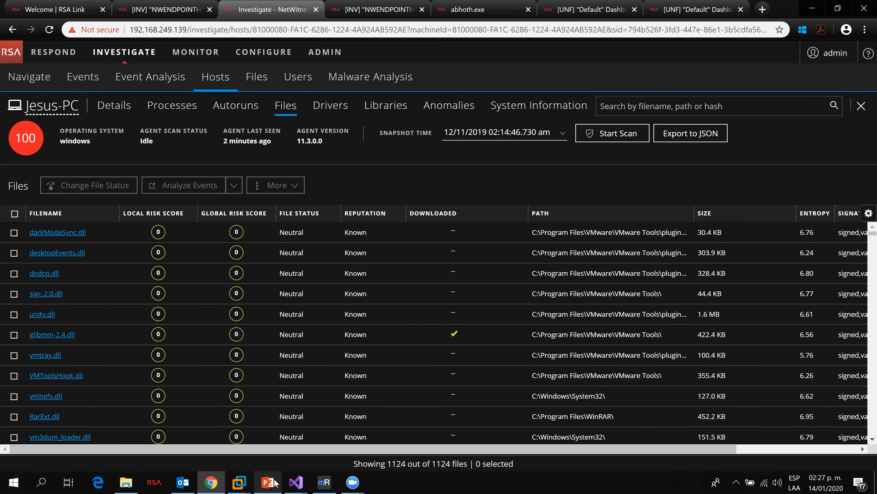
# Step: Switch to the NetwitnesDemoPresentationPitch presentation on its Conclusions slide
pyautogui.click(268, 483)
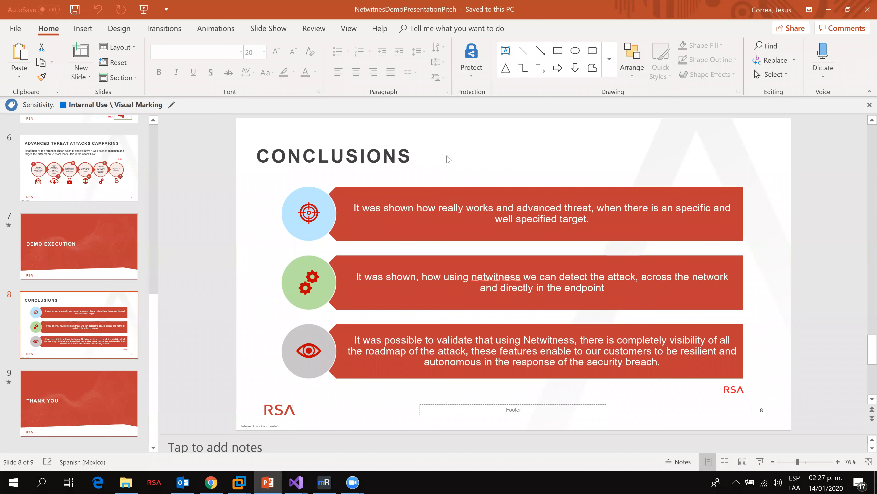